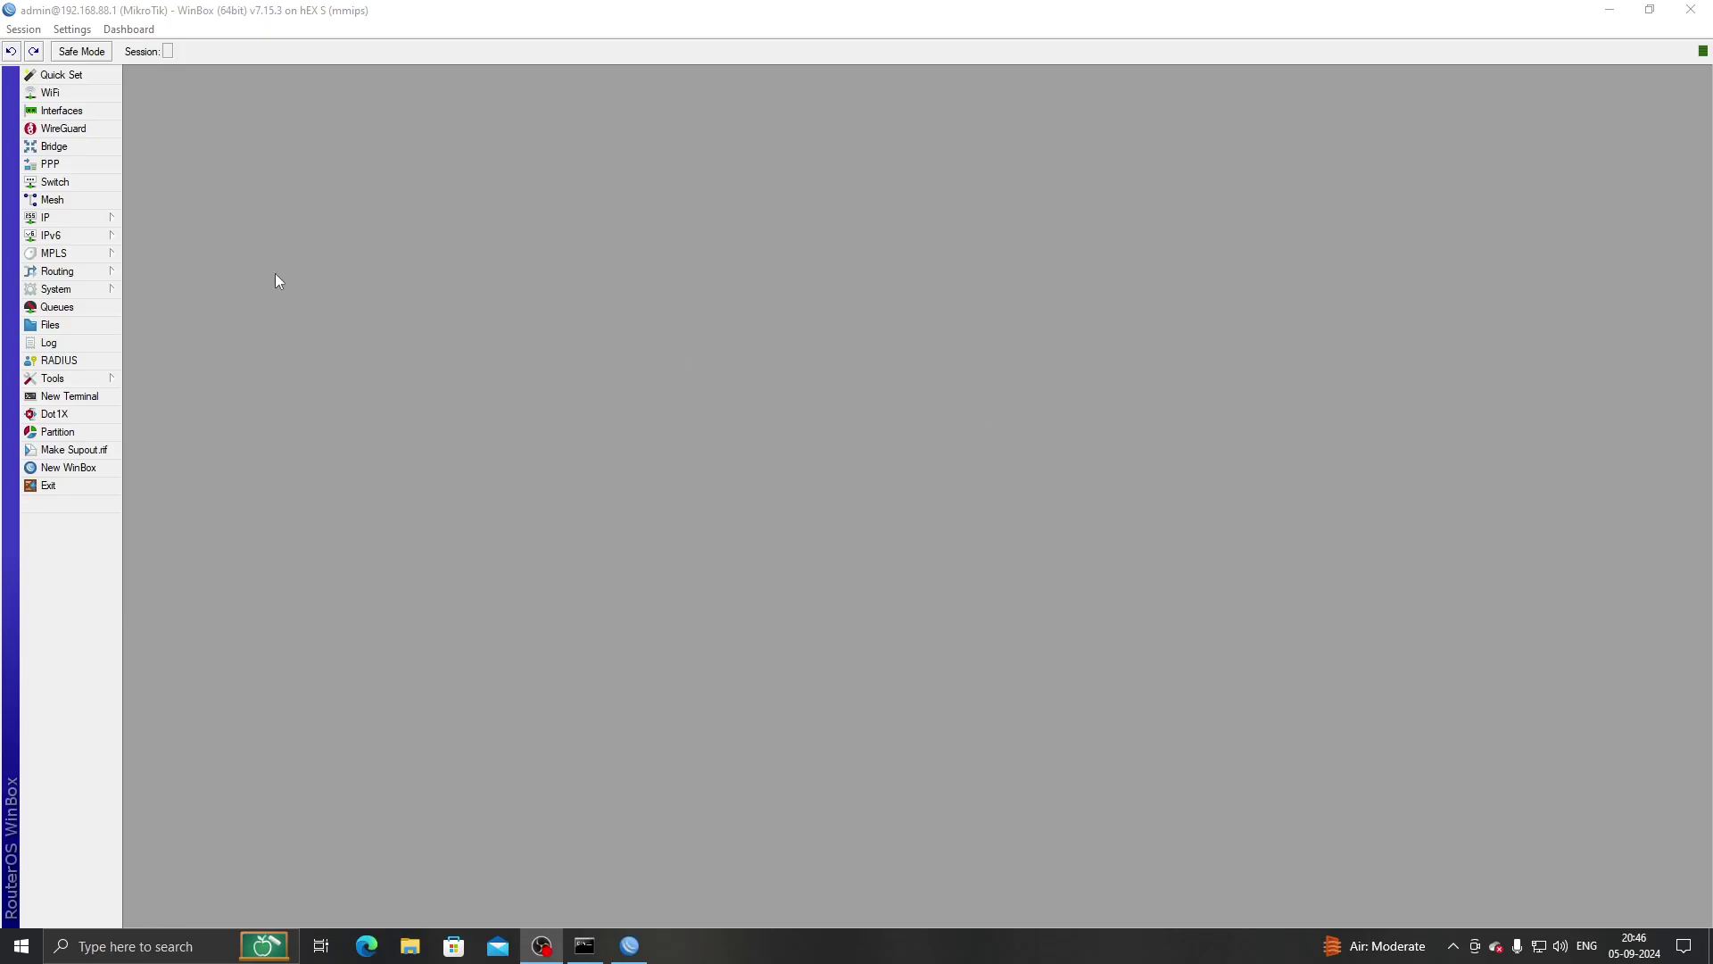
Look over the interface list, the hotspot servers and the bridge VLAN table.
click(85, 118)
click(163, 362)
click(516, 362)
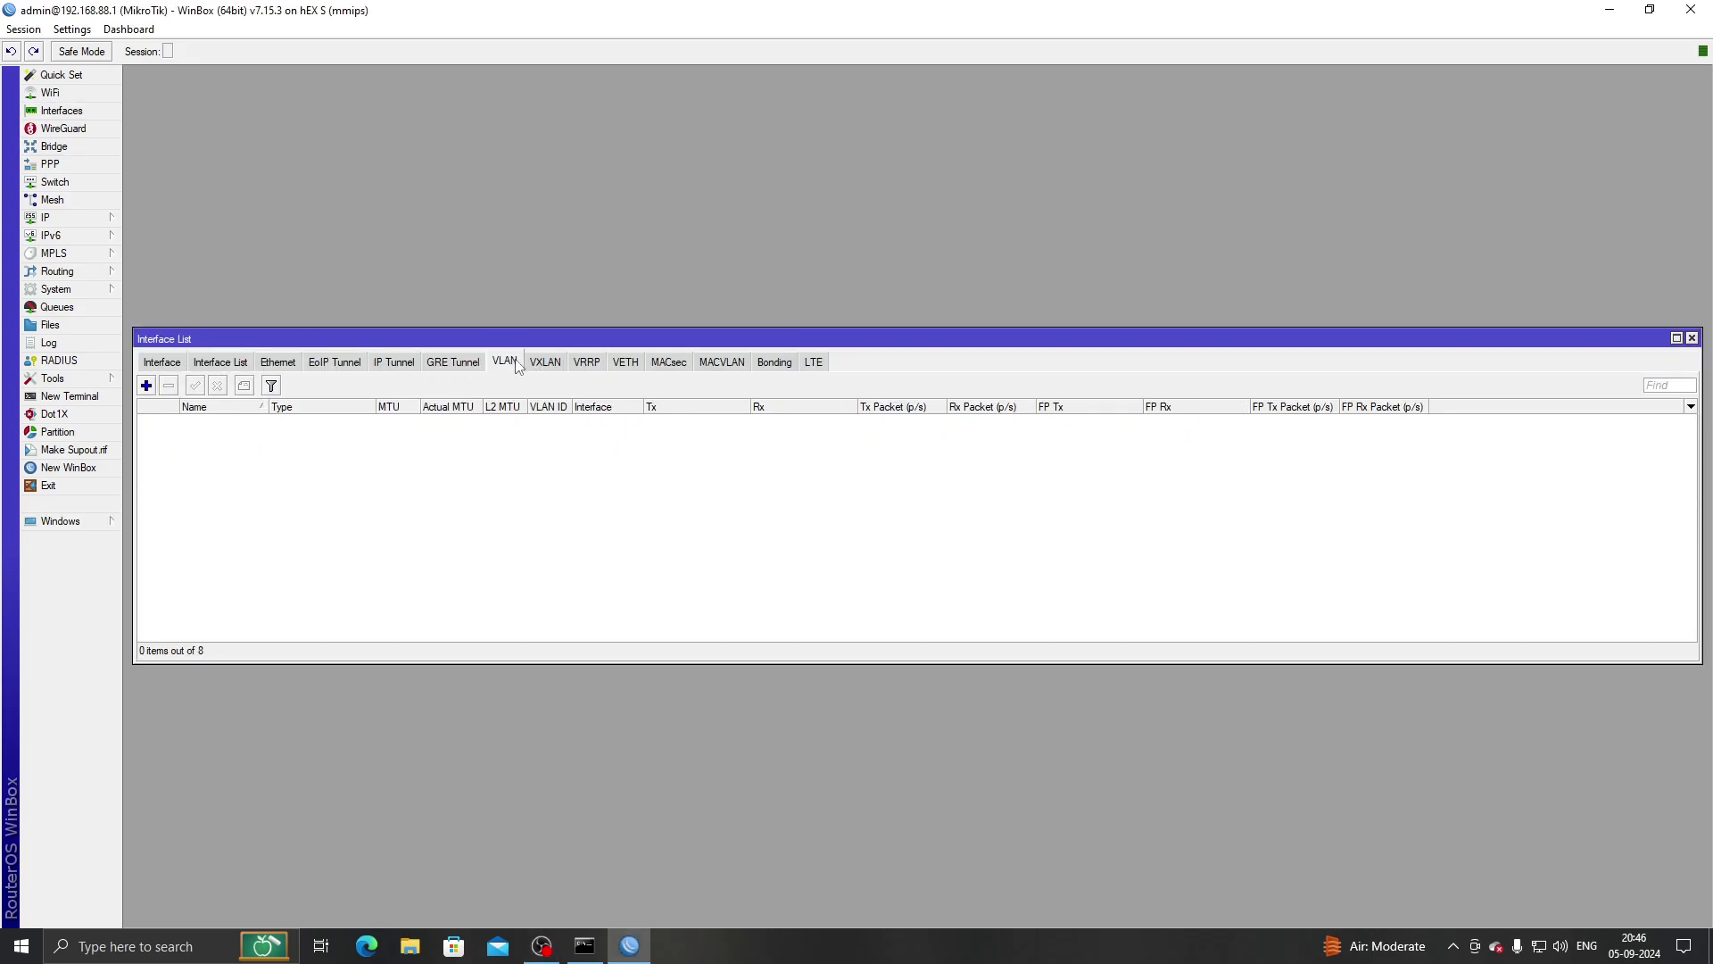
click(71, 218)
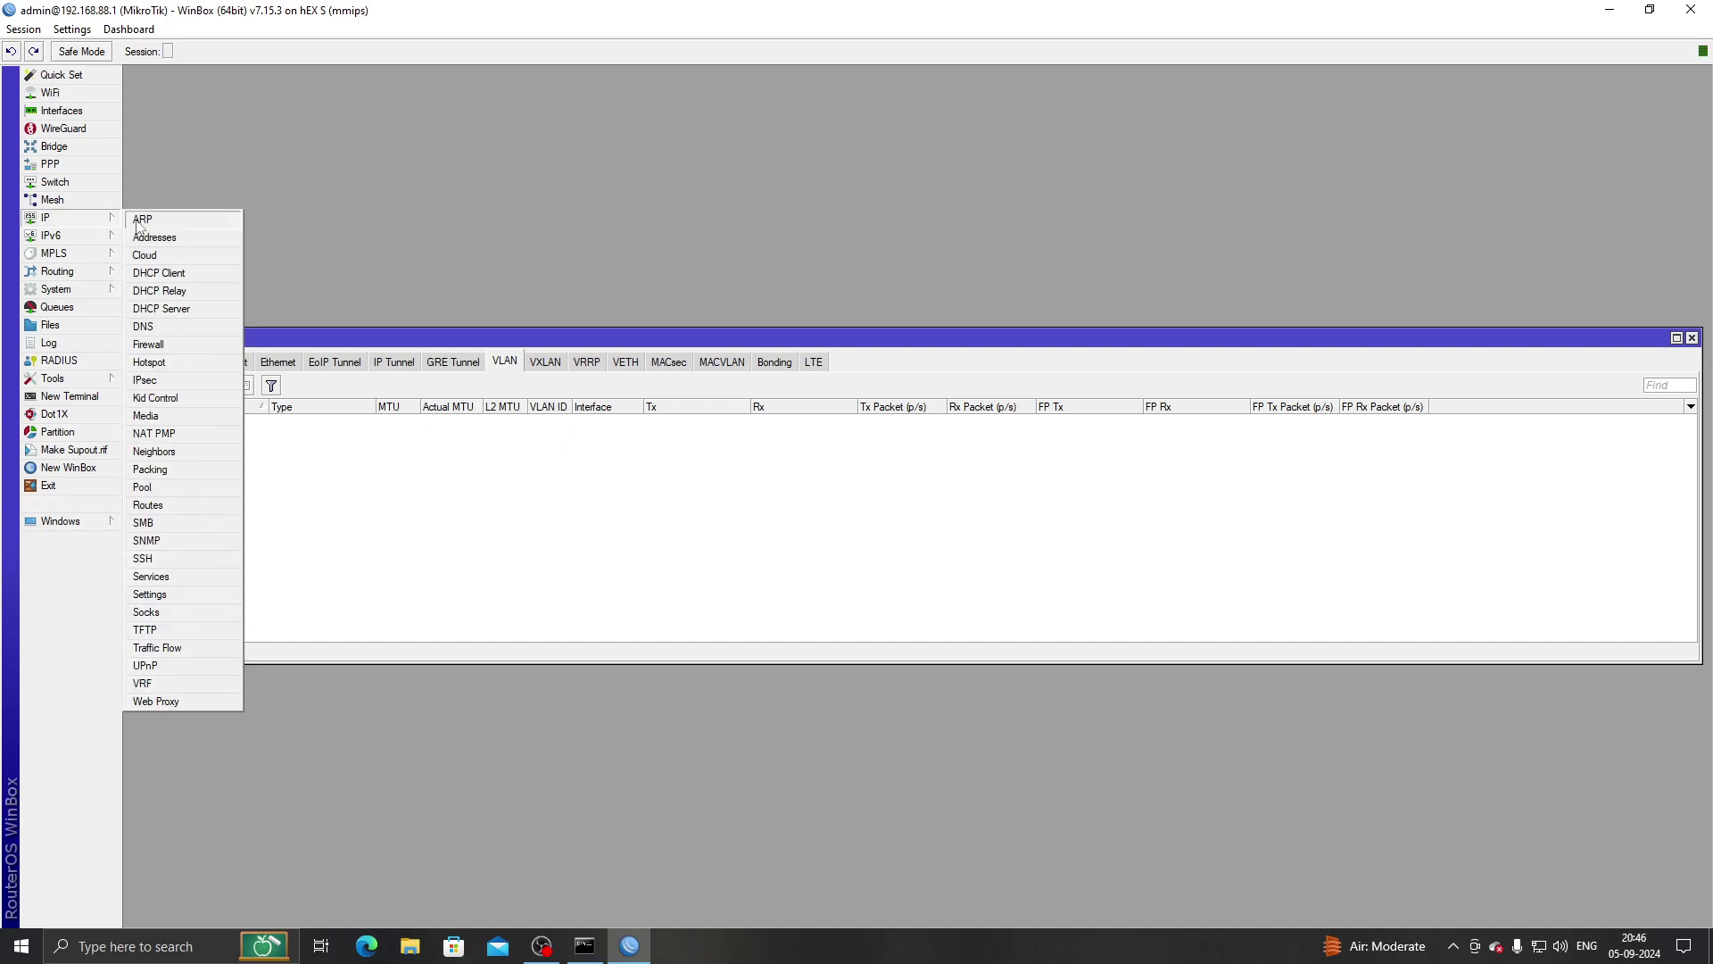
click(191, 364)
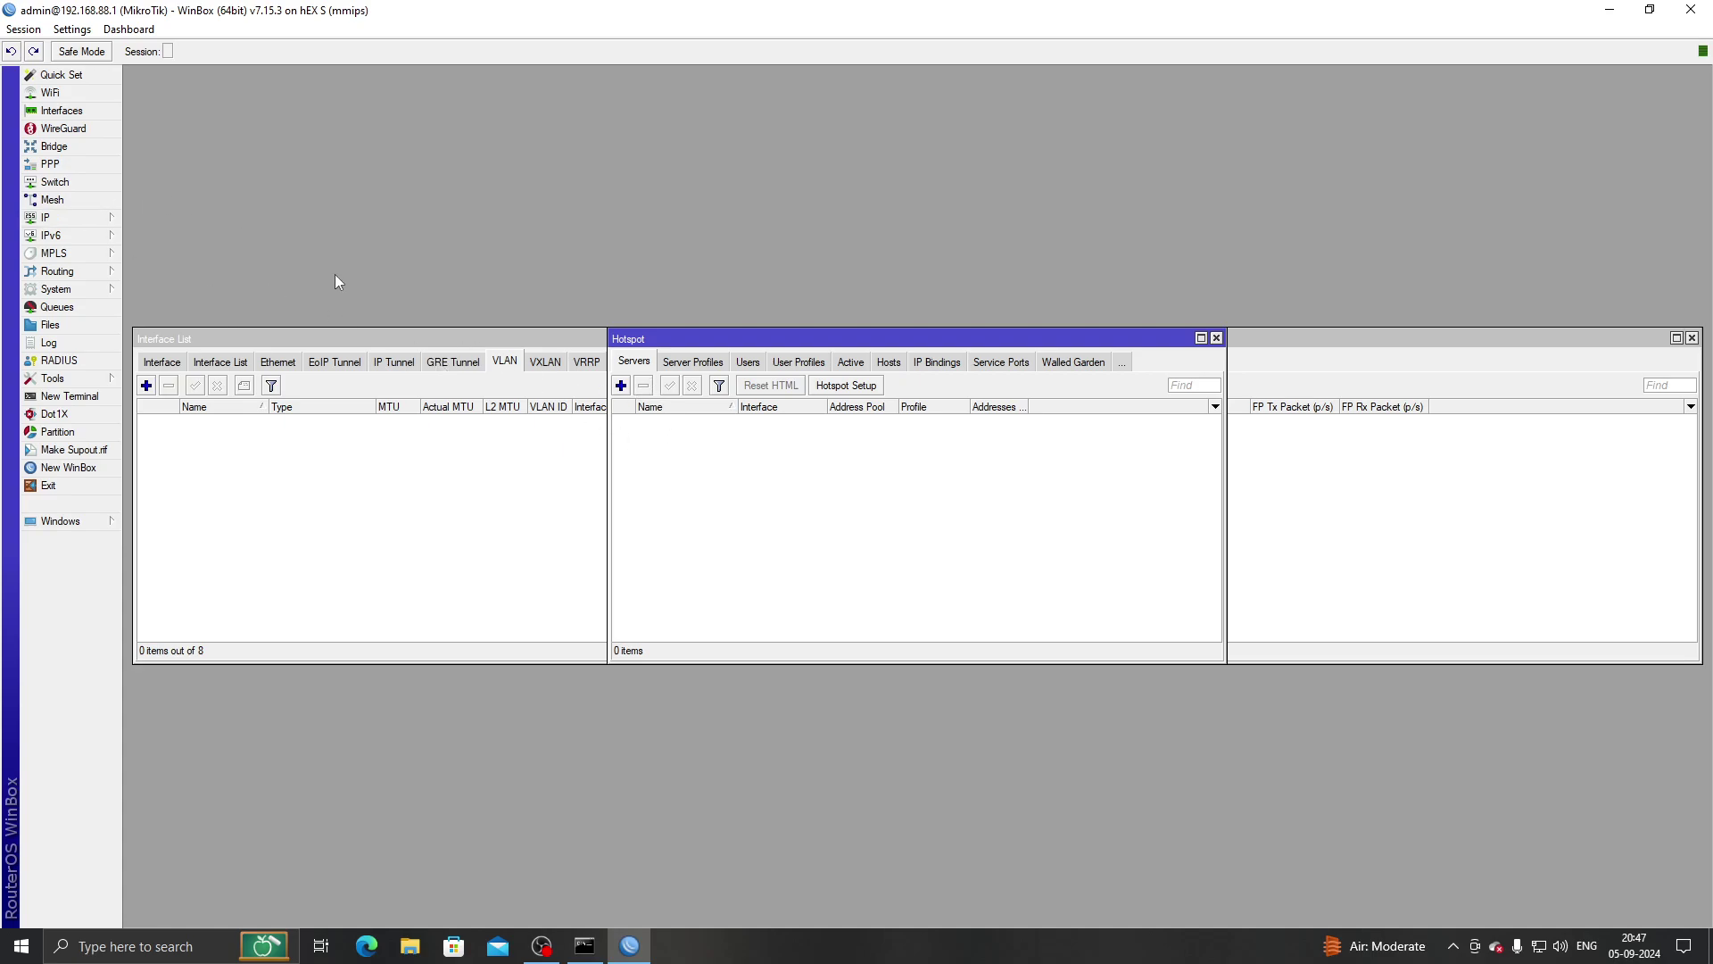
click(56, 148)
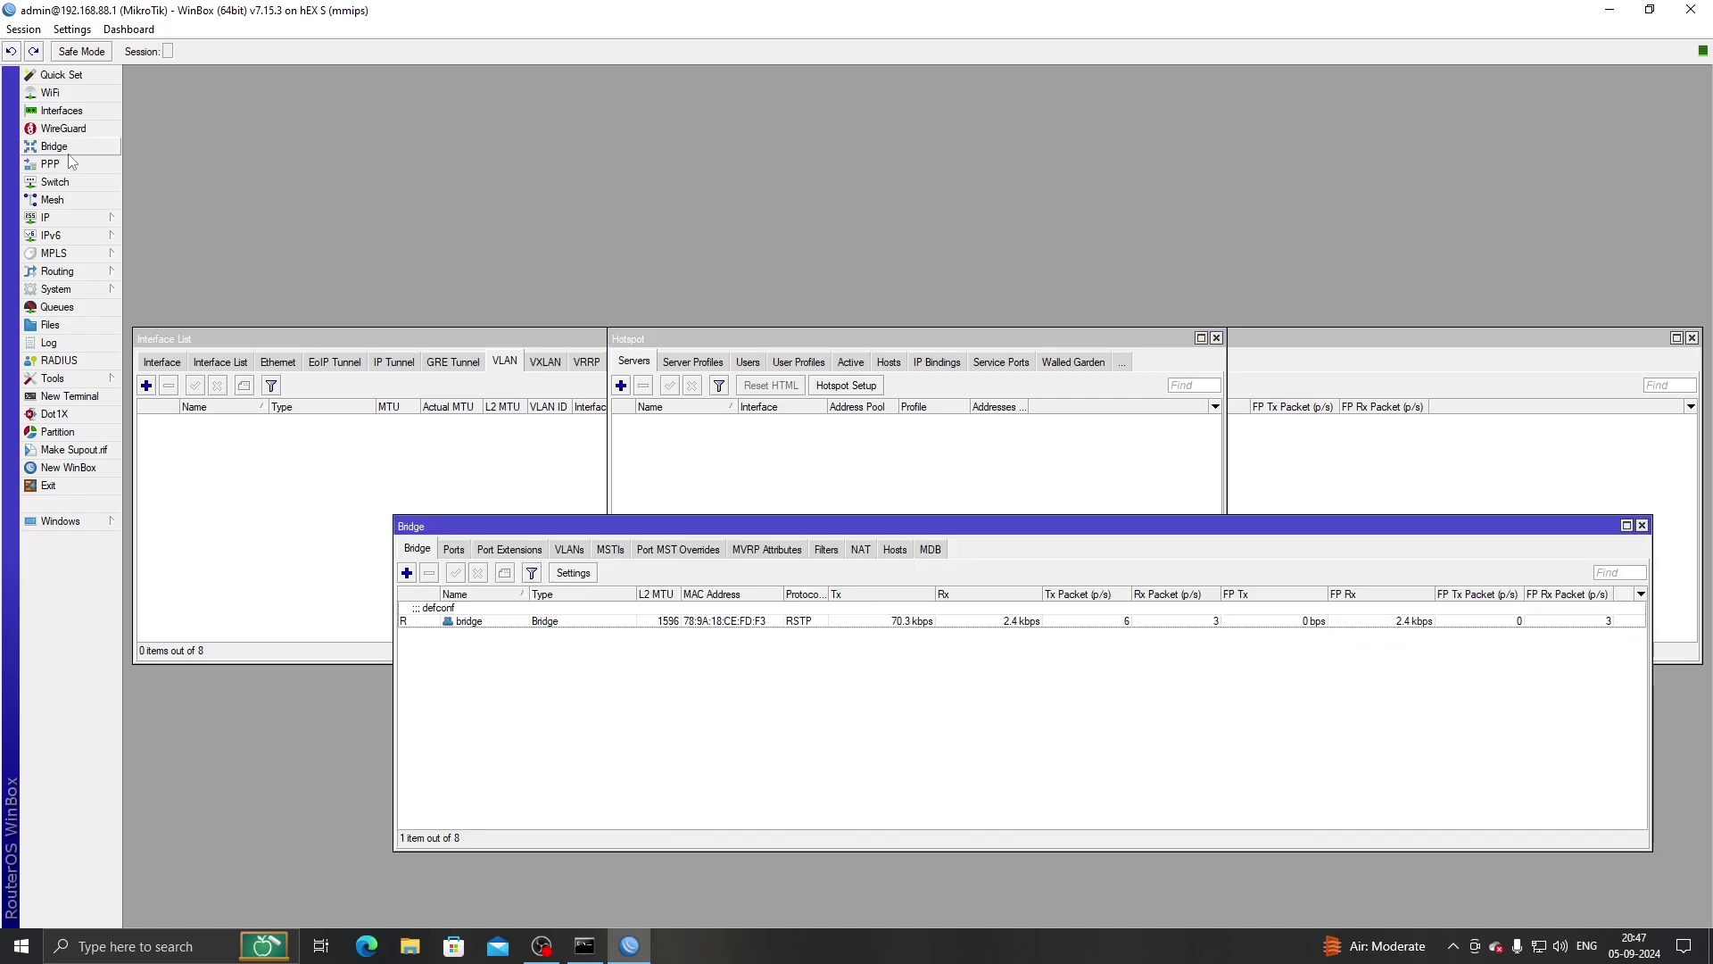
click(571, 548)
click(431, 551)
Close all windows and reopen the Interface List on its VLAN tab.
click(24, 30)
click(90, 159)
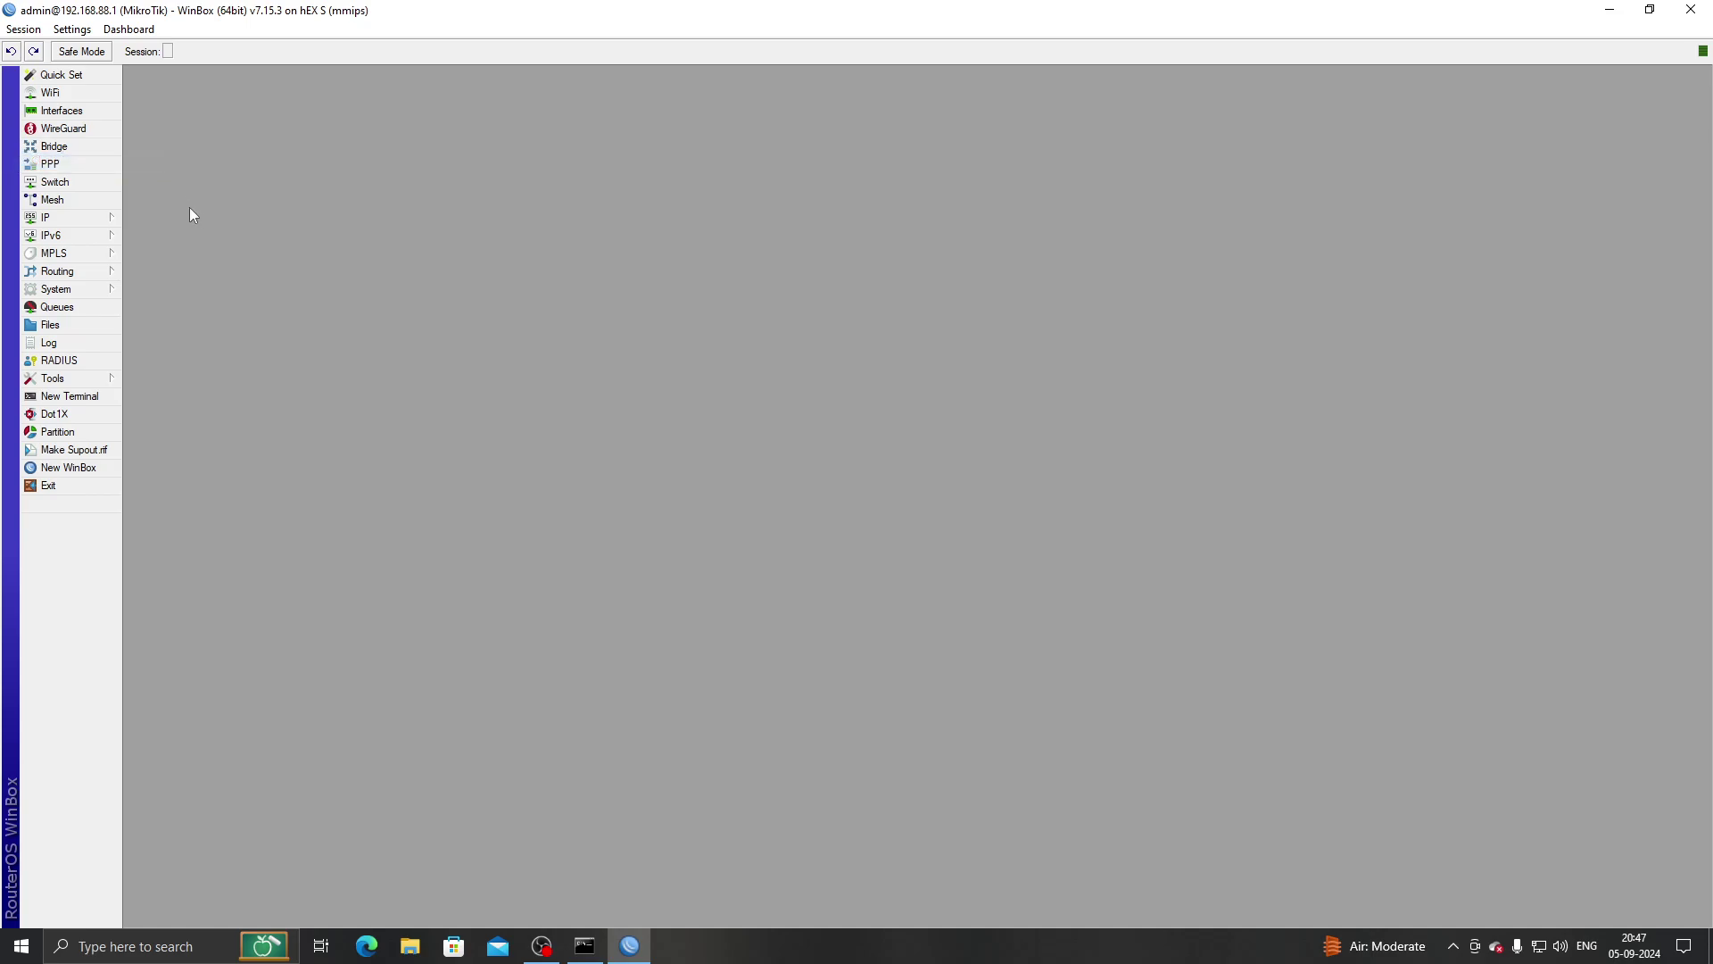
click(102, 222)
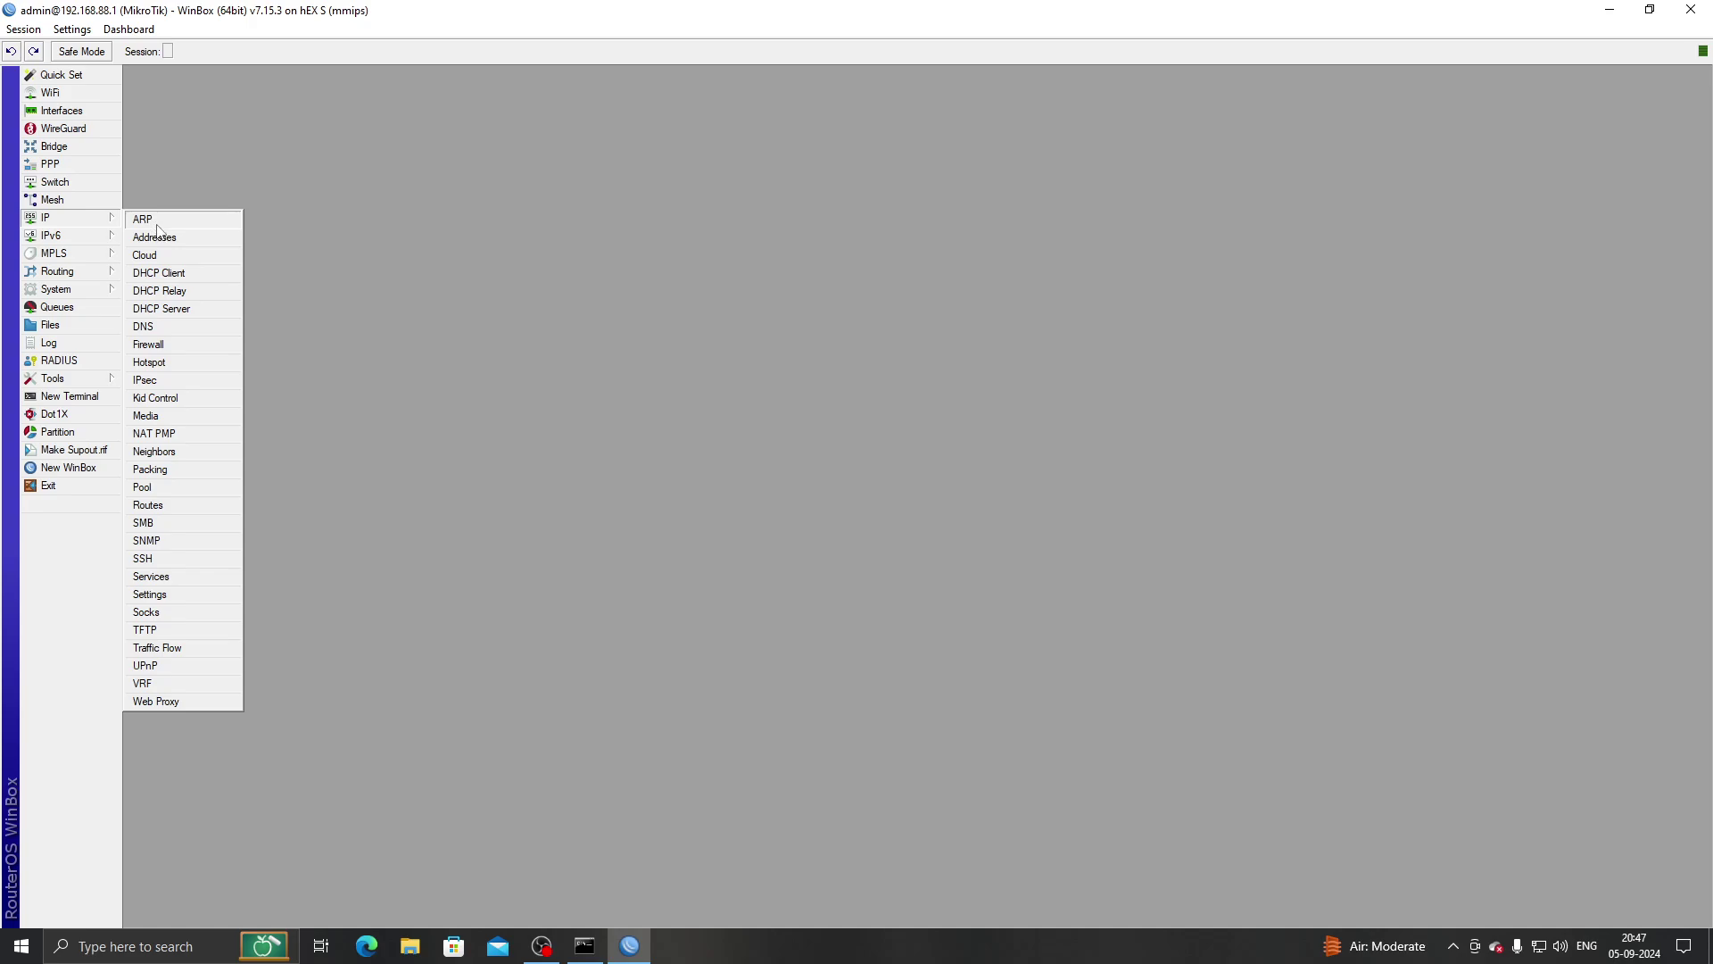
click(63, 110)
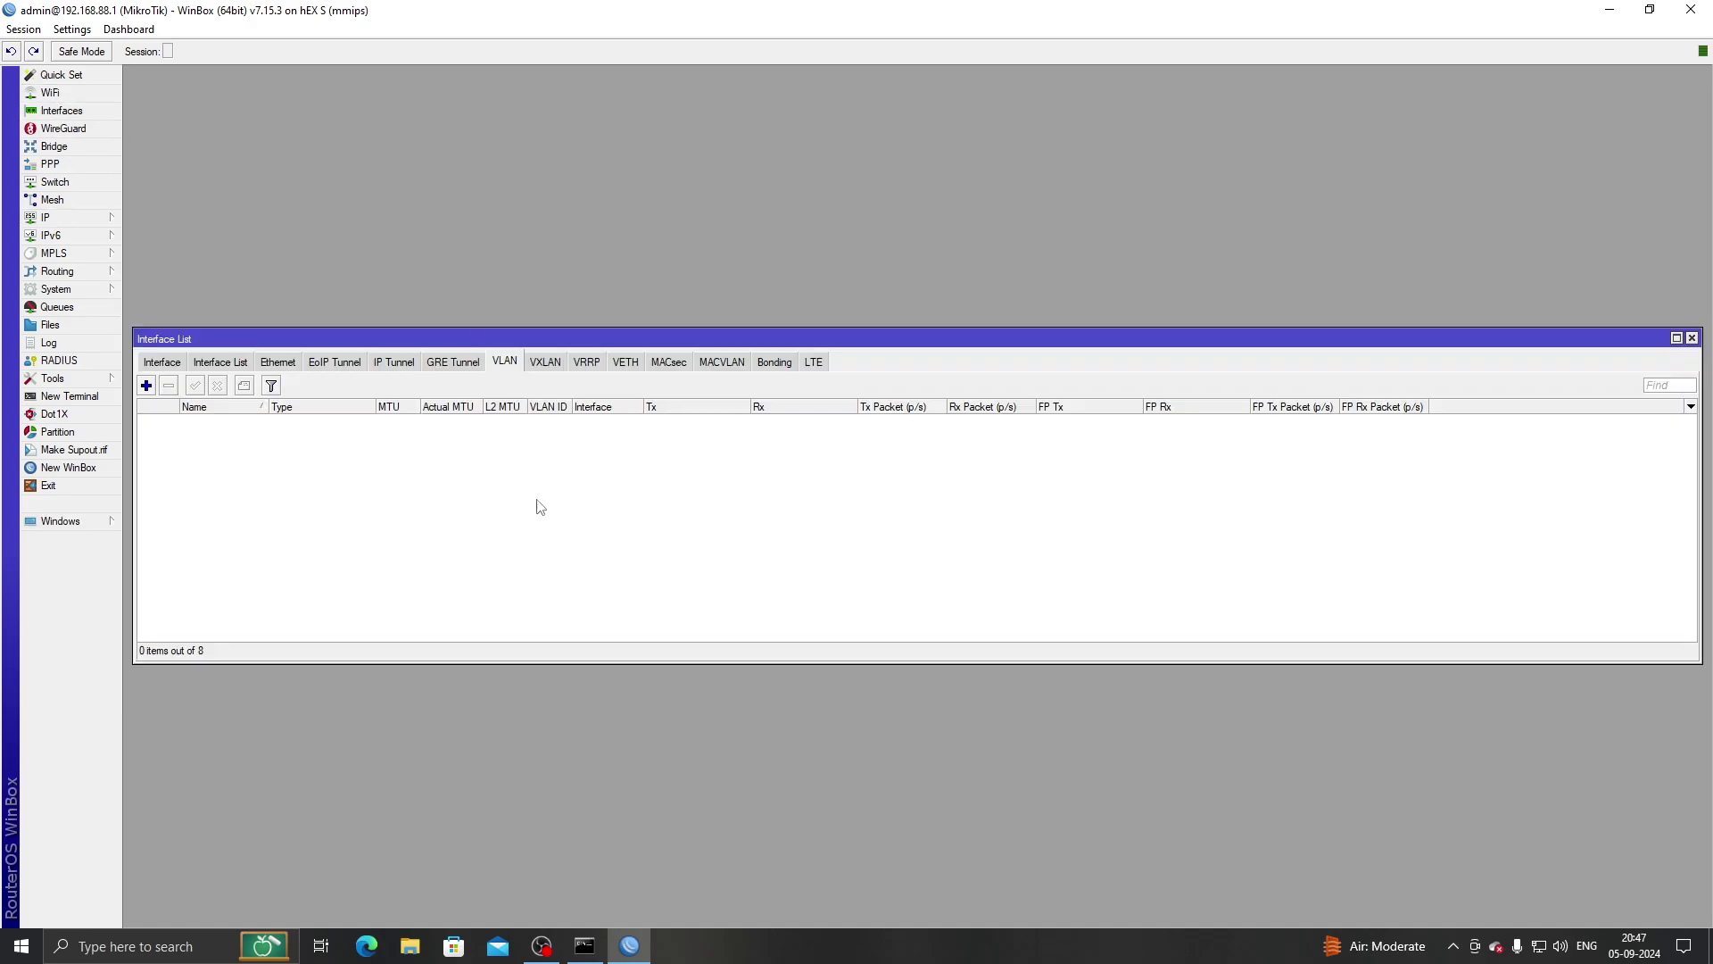
Add VLAN interface 'guest' with VLAN ID 100 on parent interface bridge.
click(147, 385)
text(guest)
key(ctrl+a)
key(BackSpace)
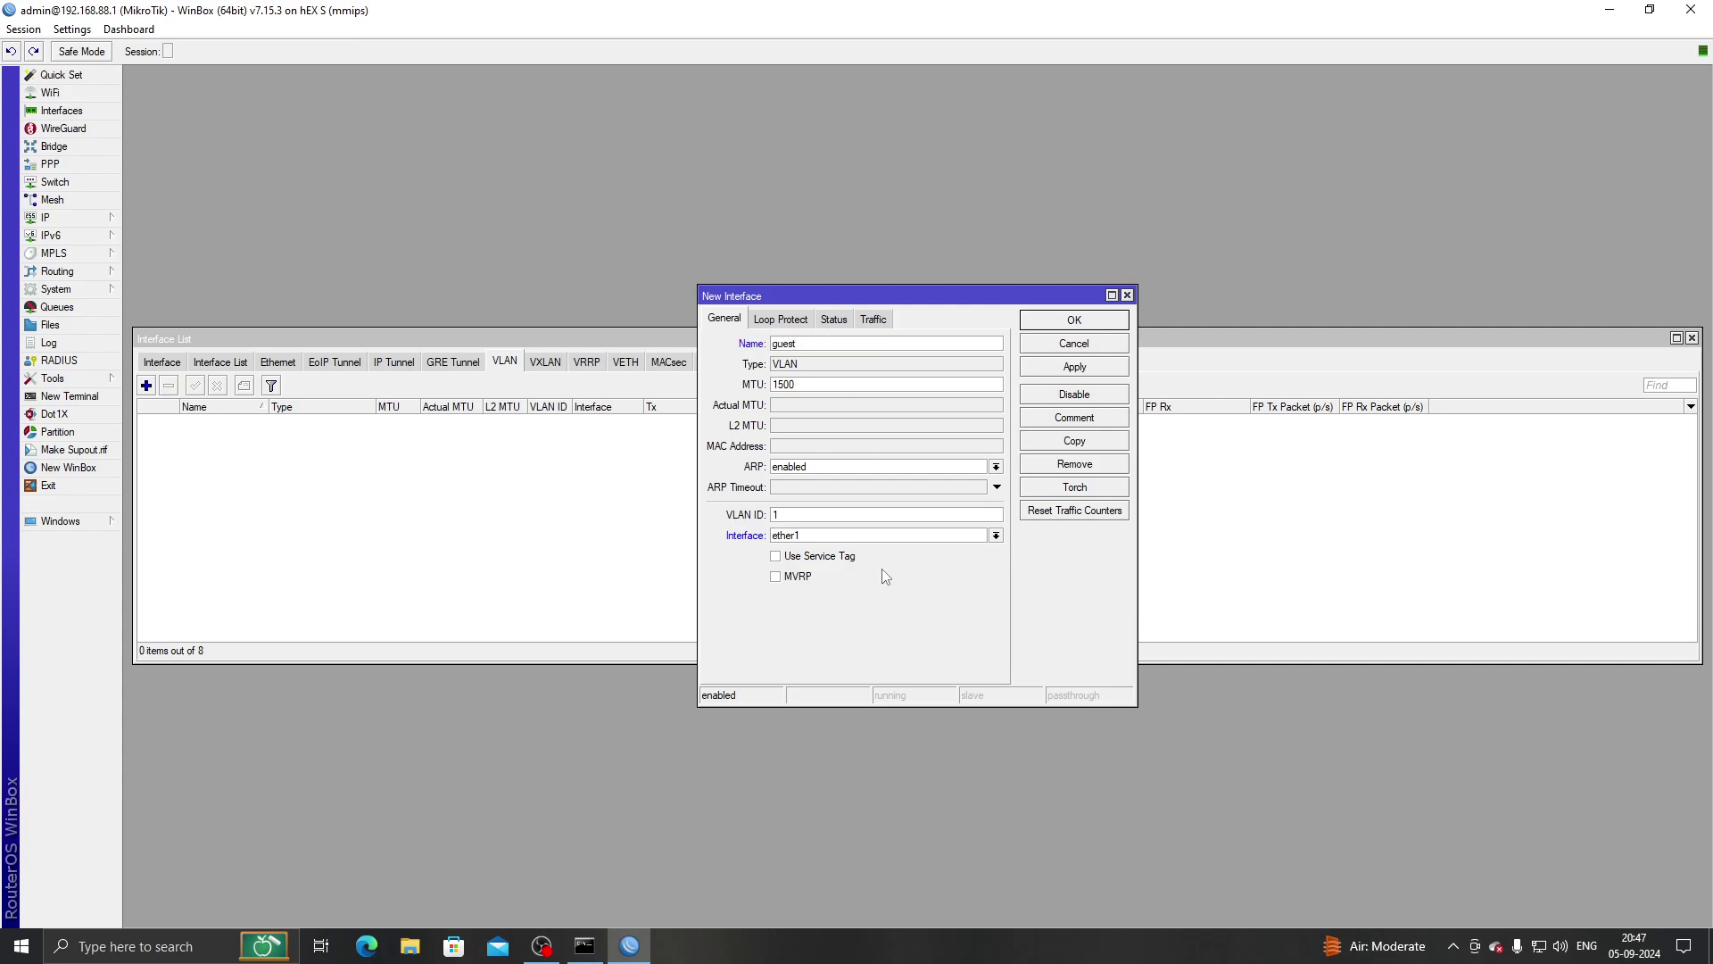
click(831, 536)
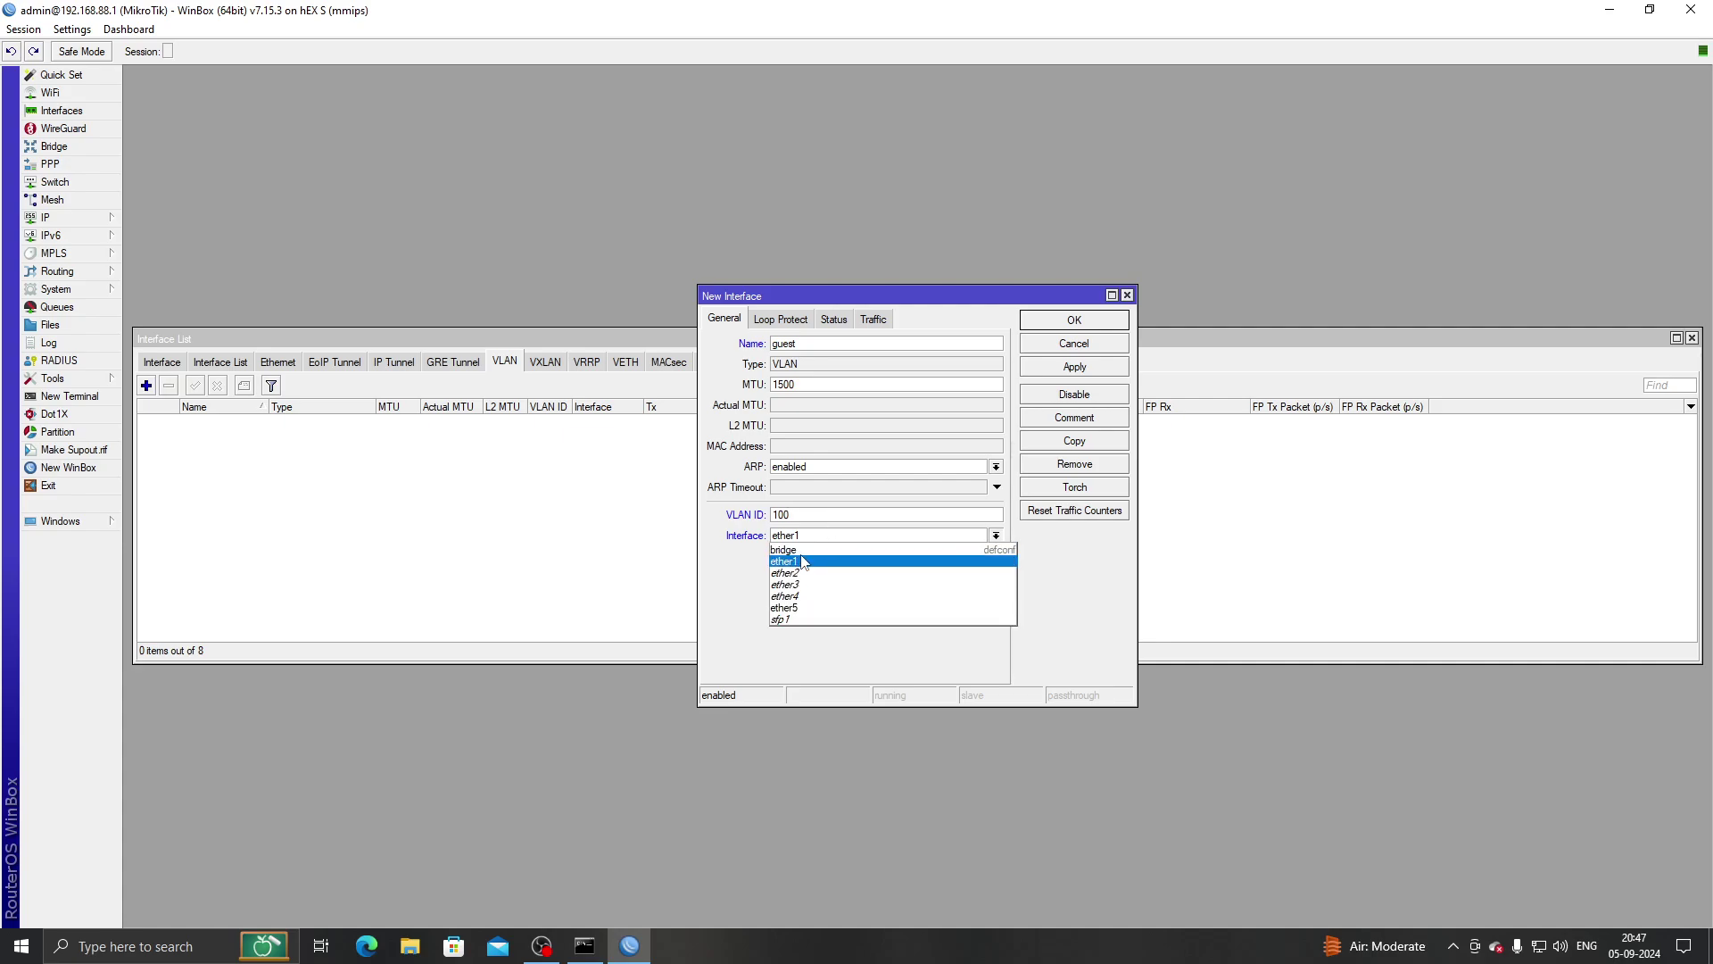
click(801, 550)
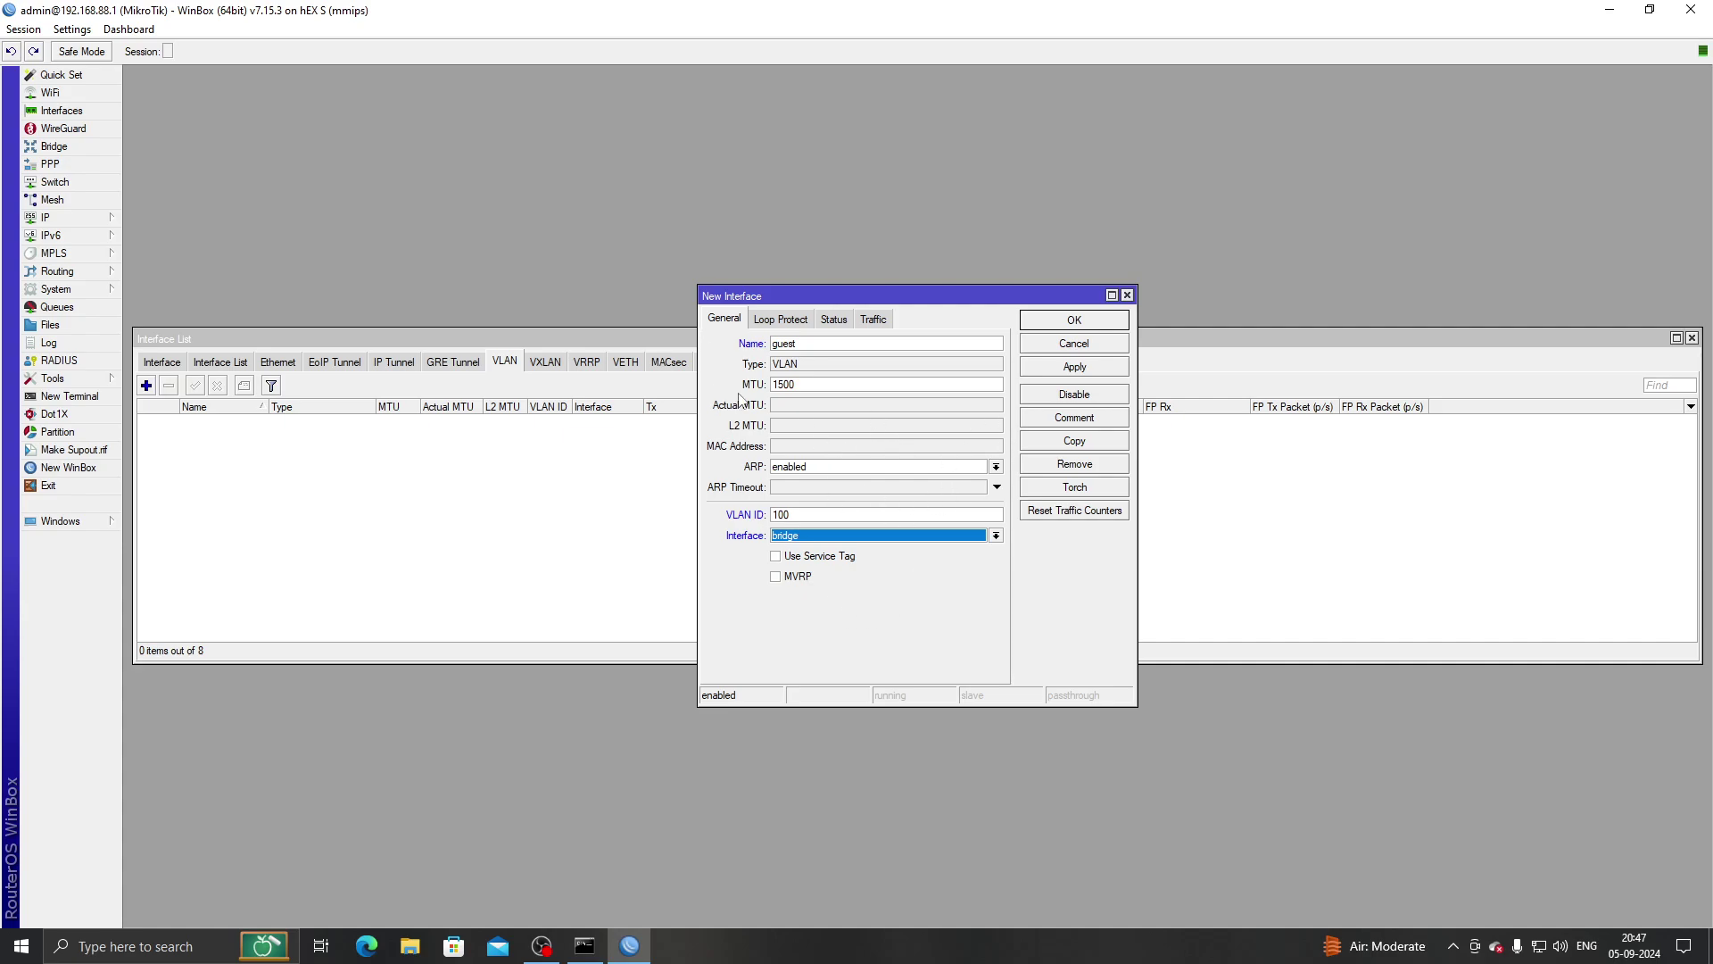
click(846, 536)
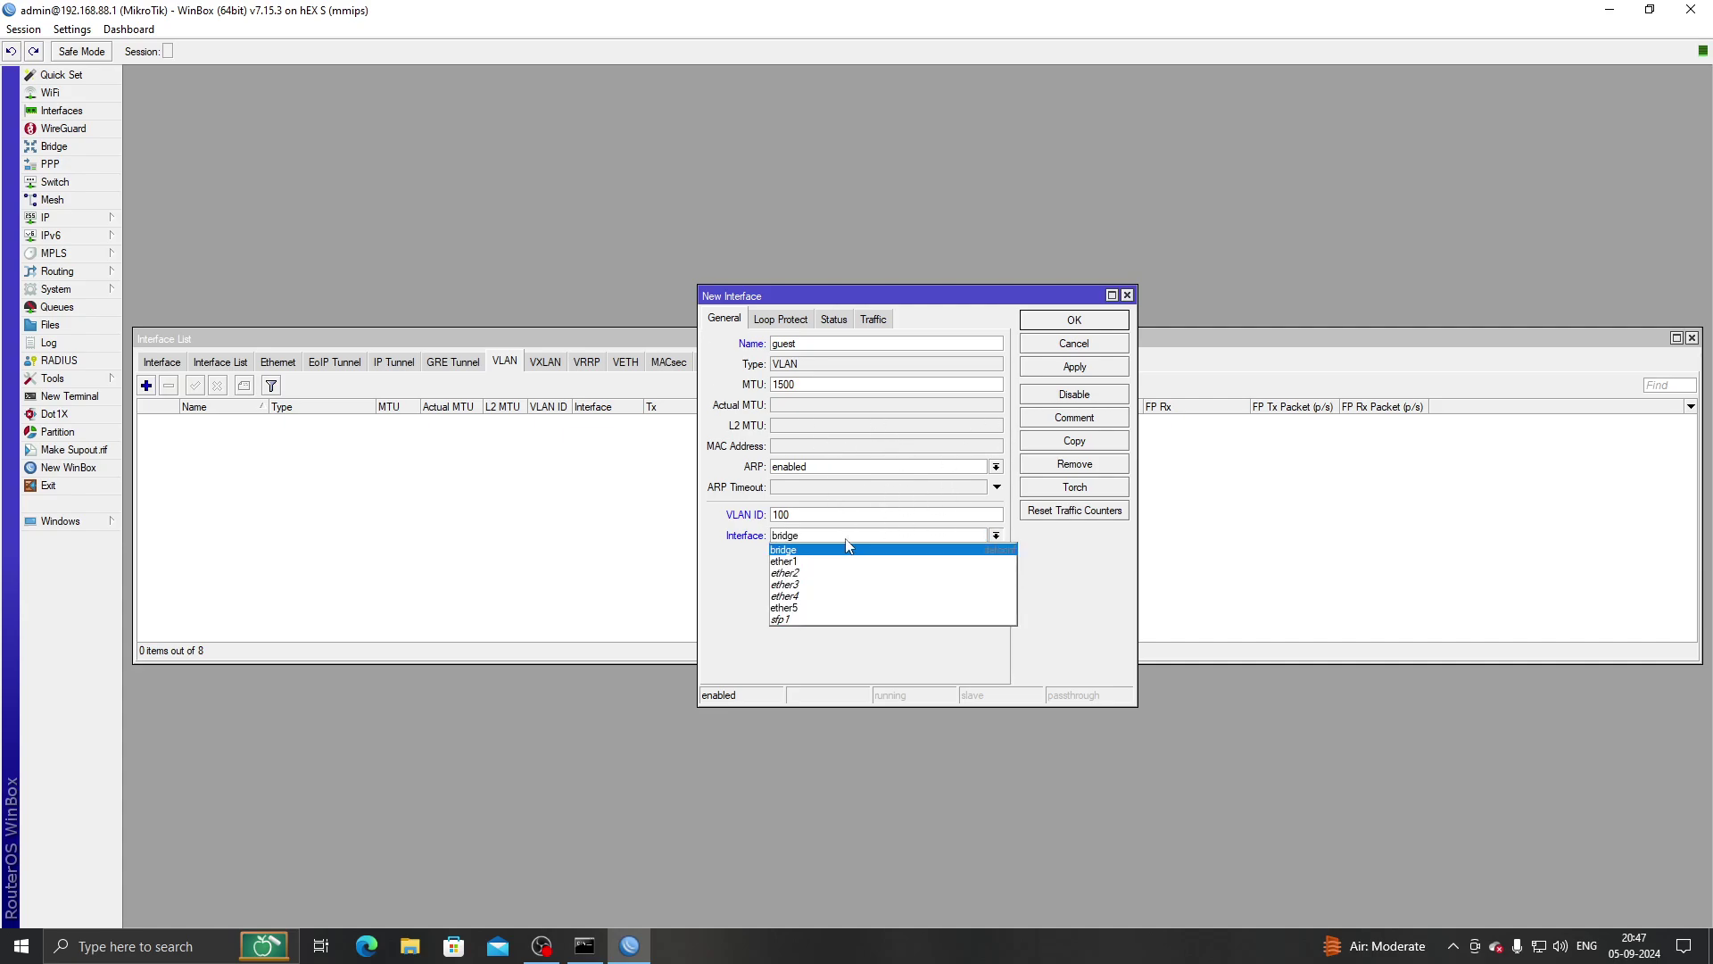
click(799, 550)
click(1090, 367)
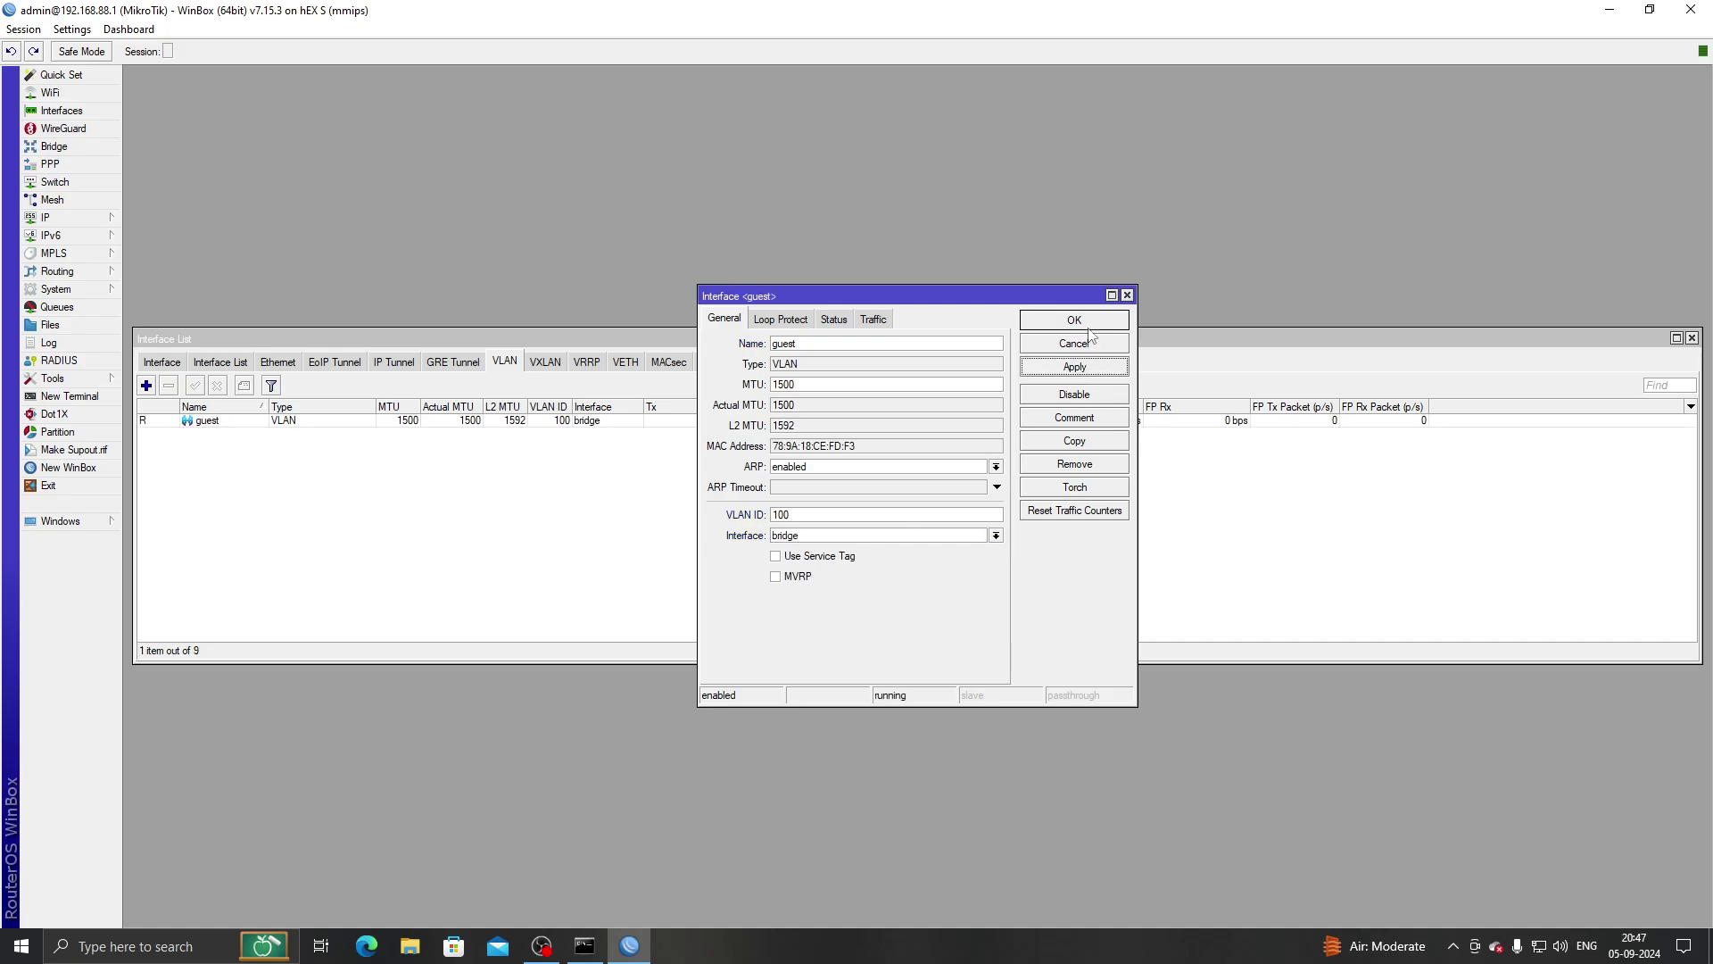
click(1089, 327)
click(49, 218)
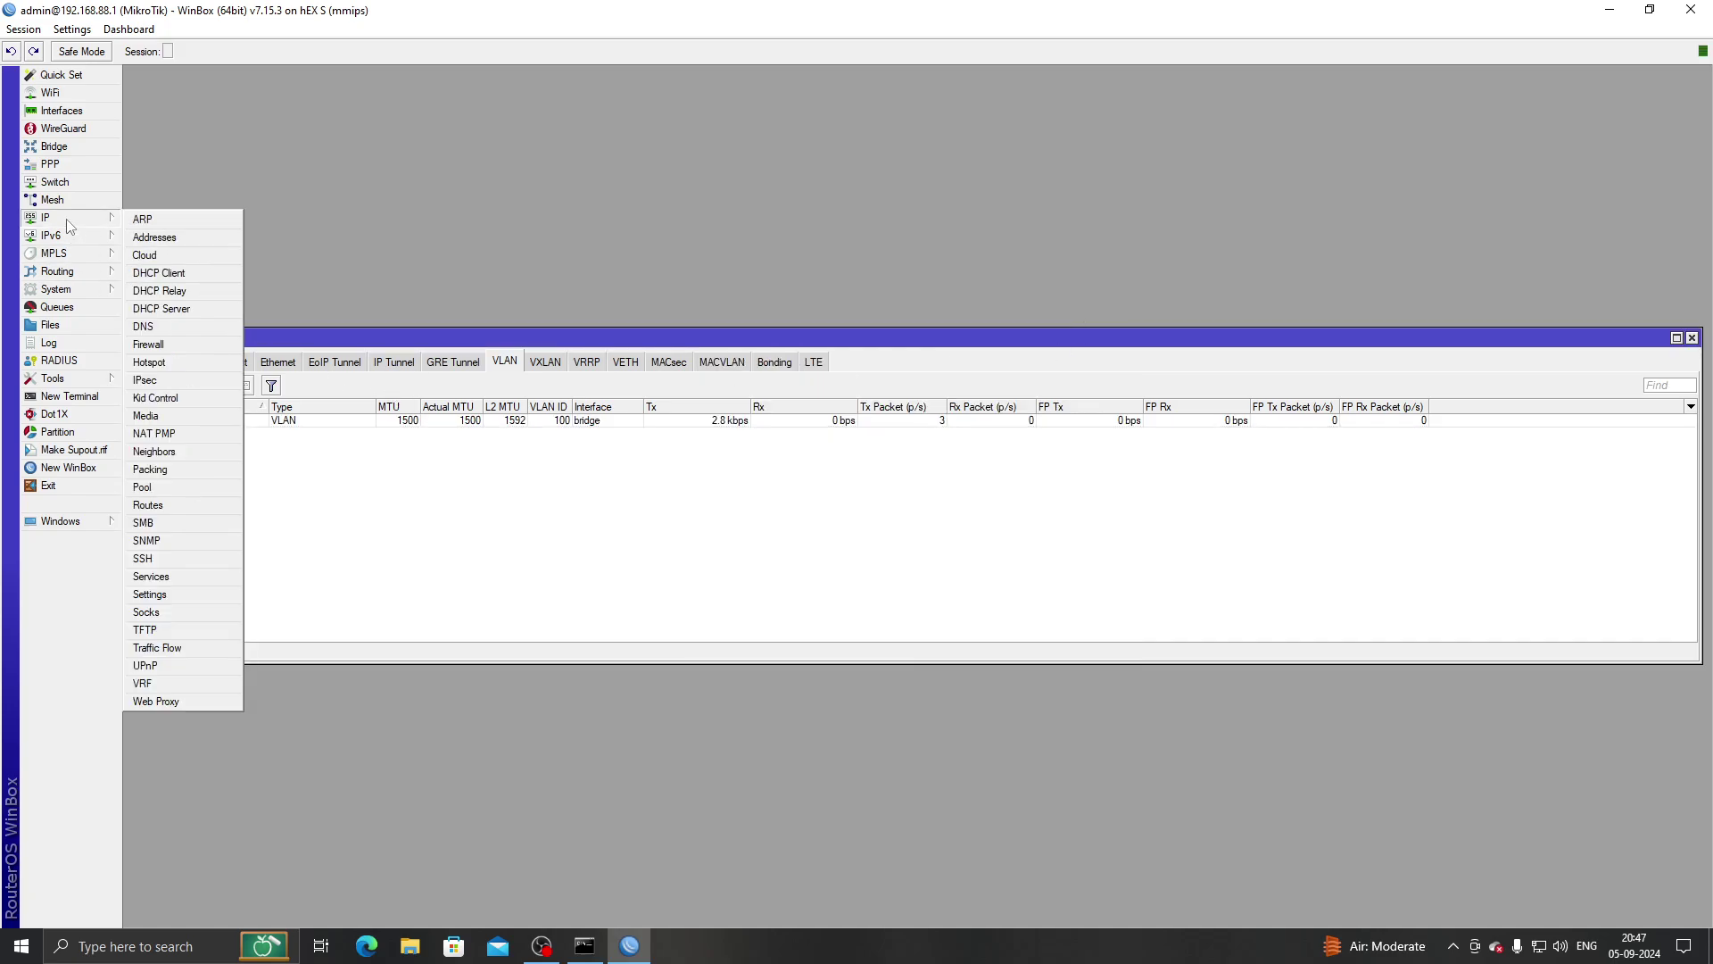
Add IP address 192.168.10.1/24 on the guest interface.
click(173, 239)
click(781, 374)
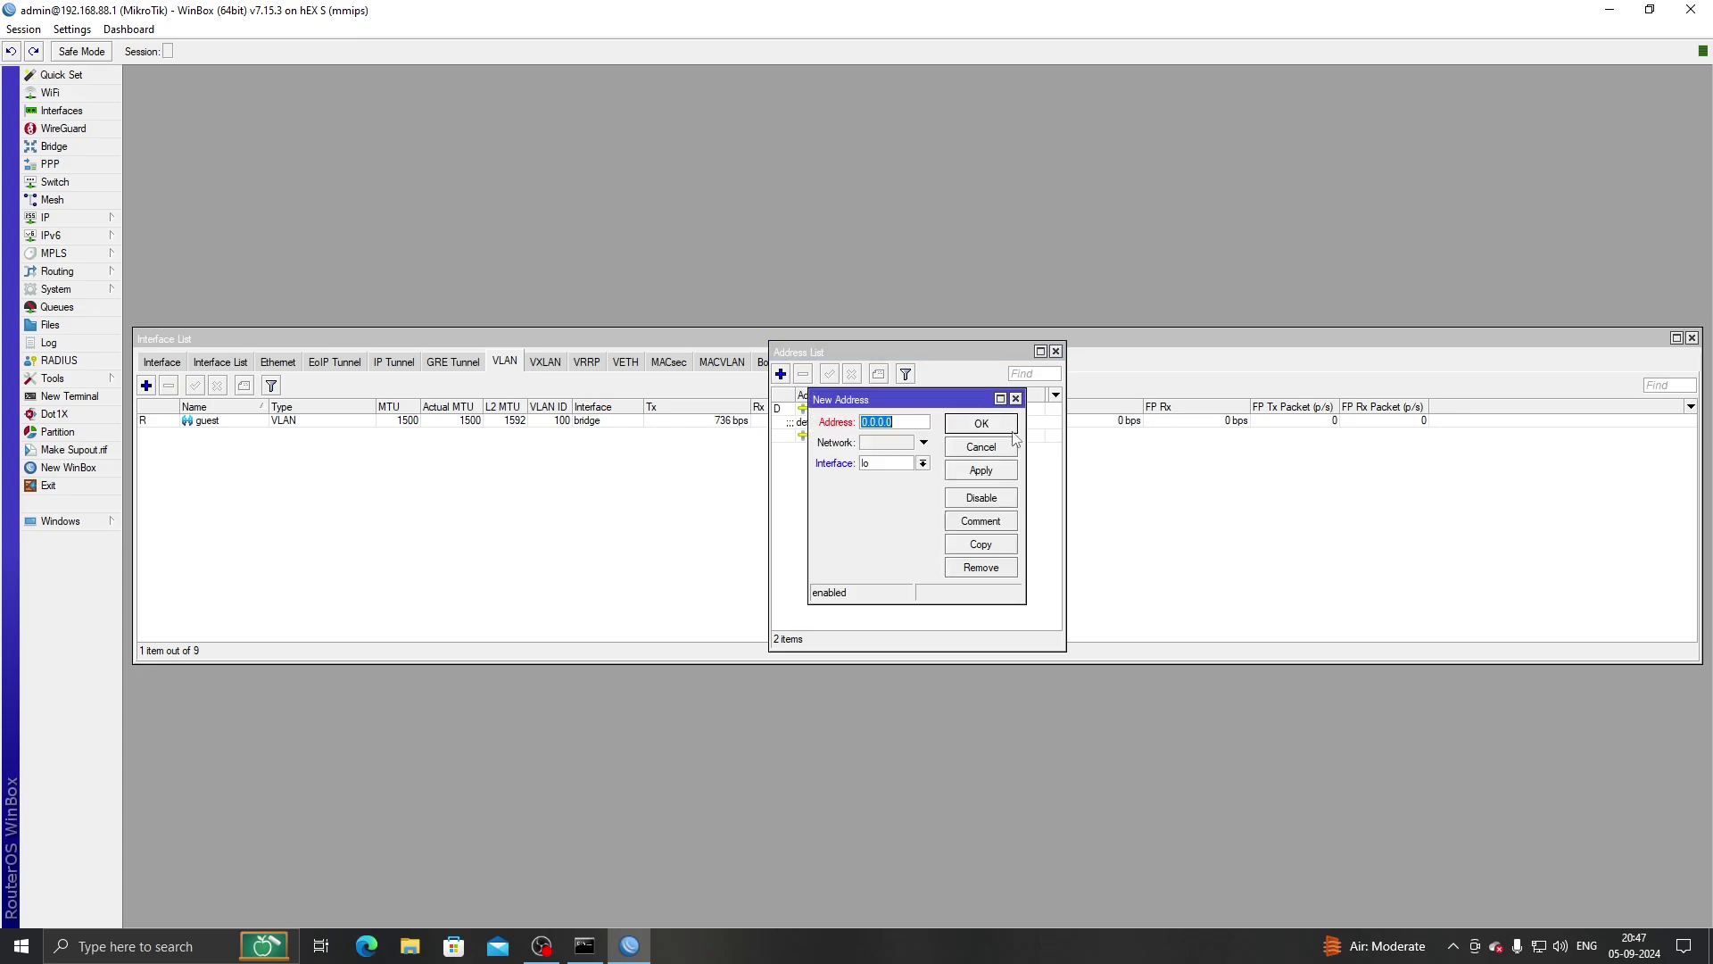
text(192.)
text(168.10.1/24)
click(923, 463)
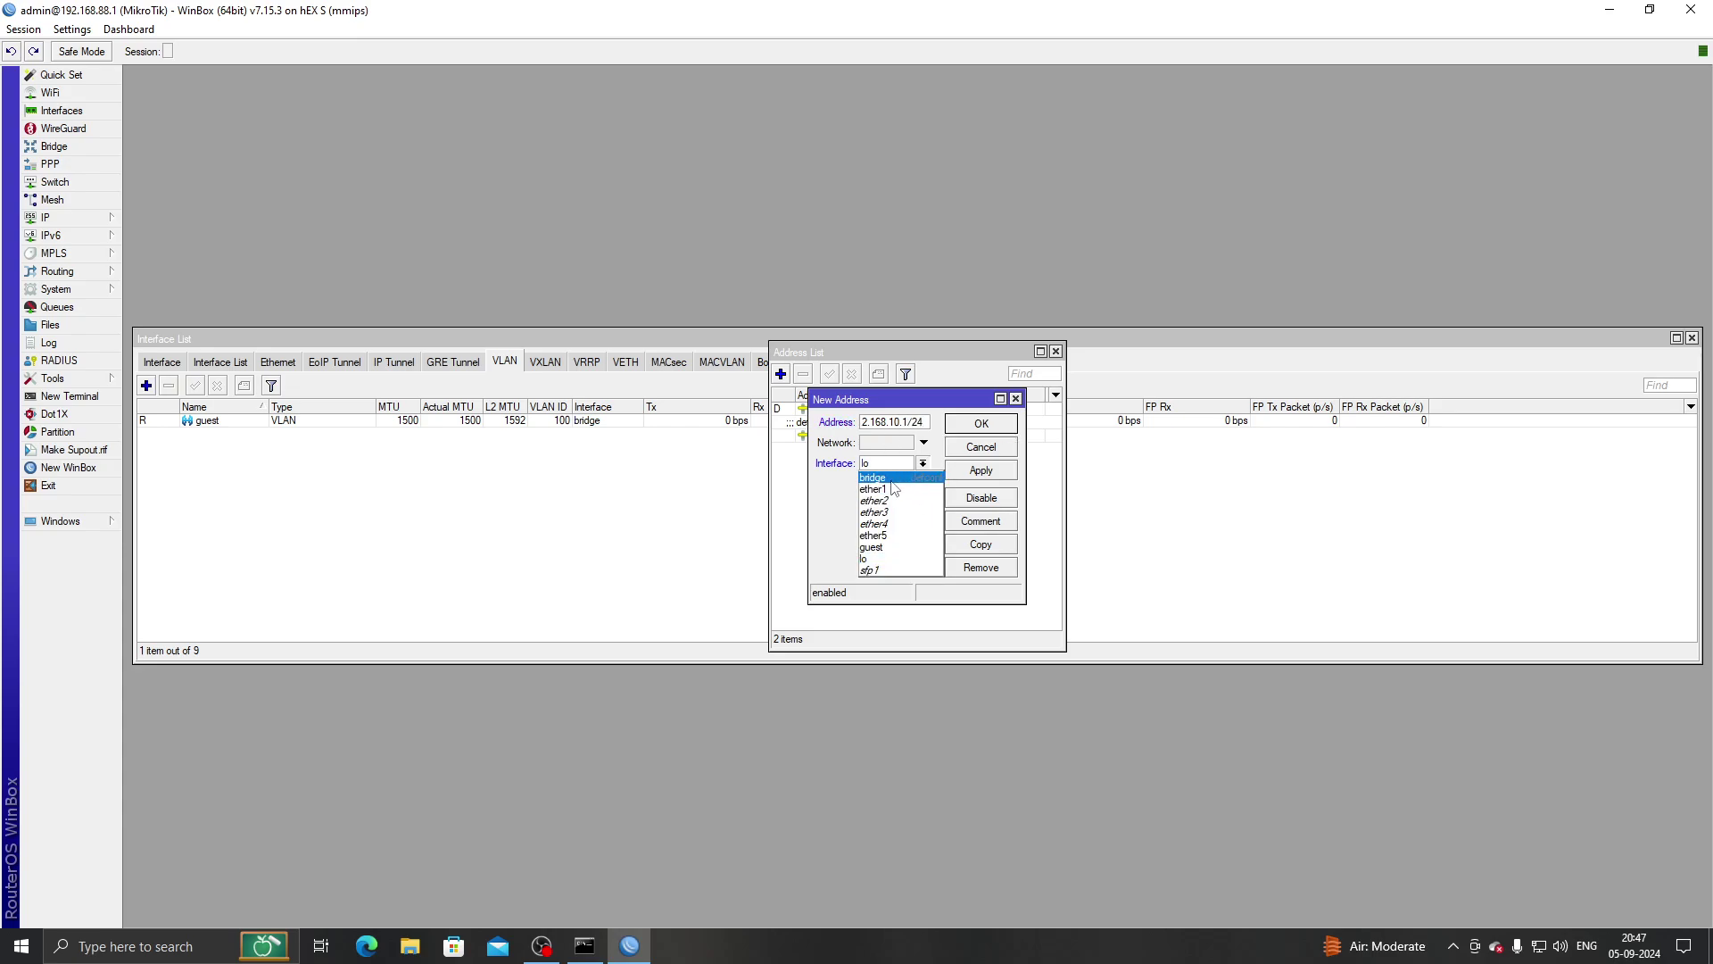
click(882, 547)
click(981, 470)
click(1002, 427)
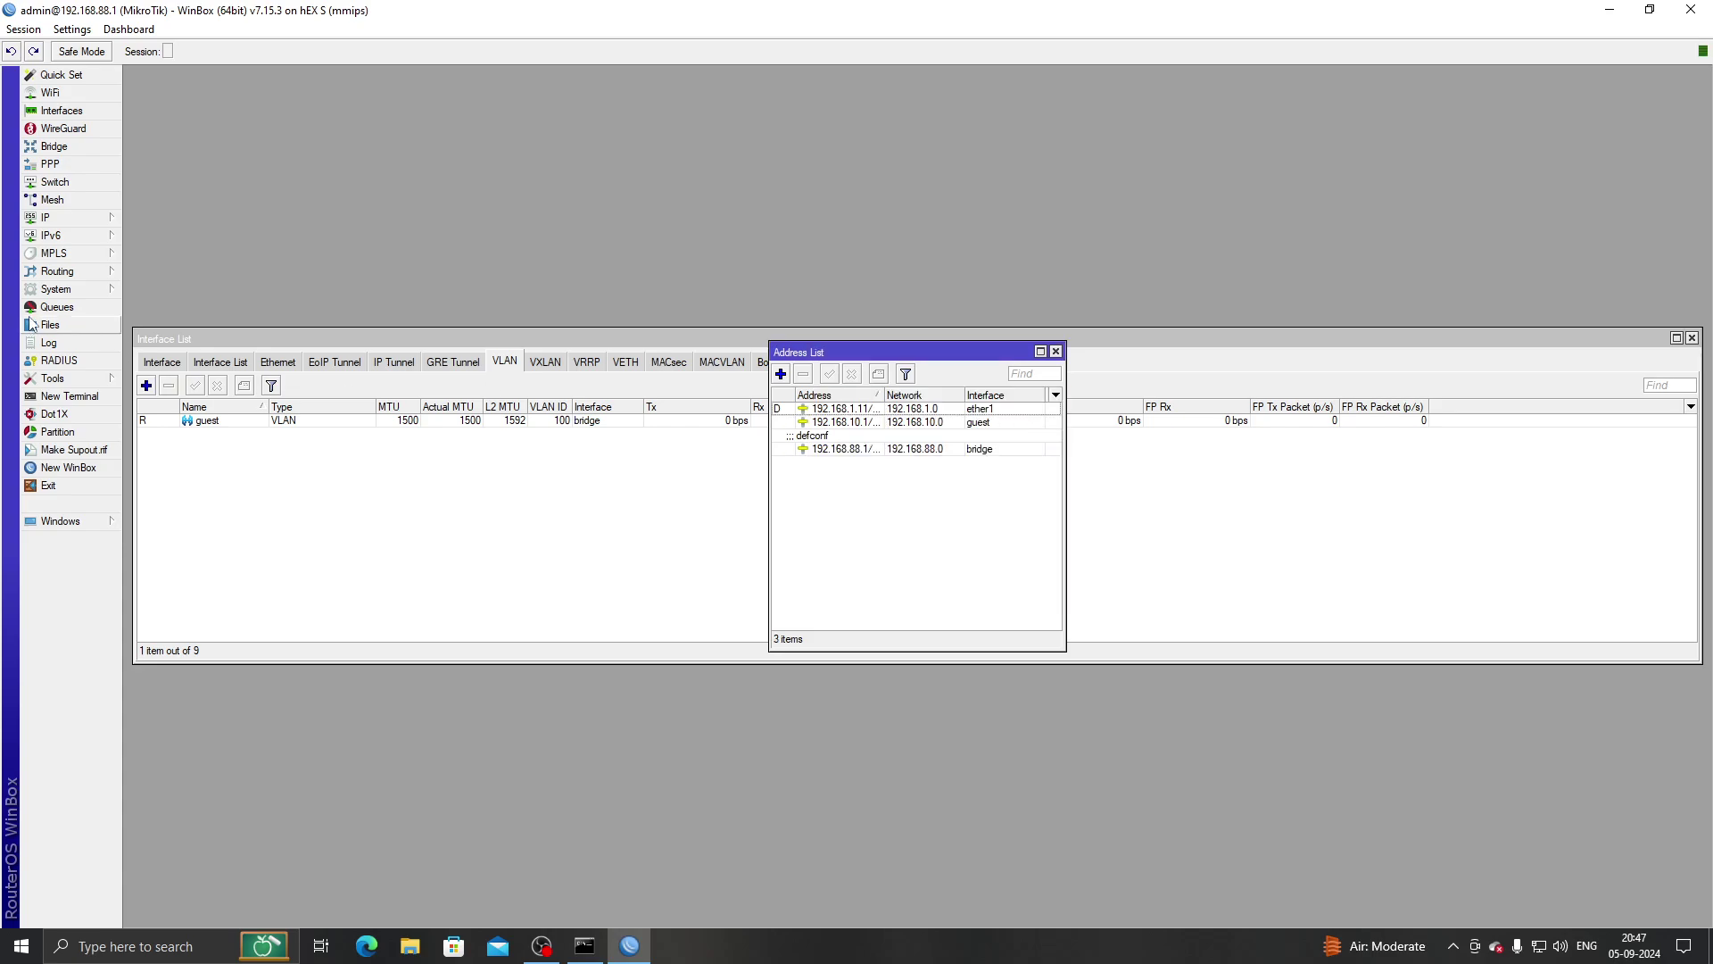
click(46, 217)
Launch DHCP Setup and pick guest as the DHCP server interface.
click(174, 364)
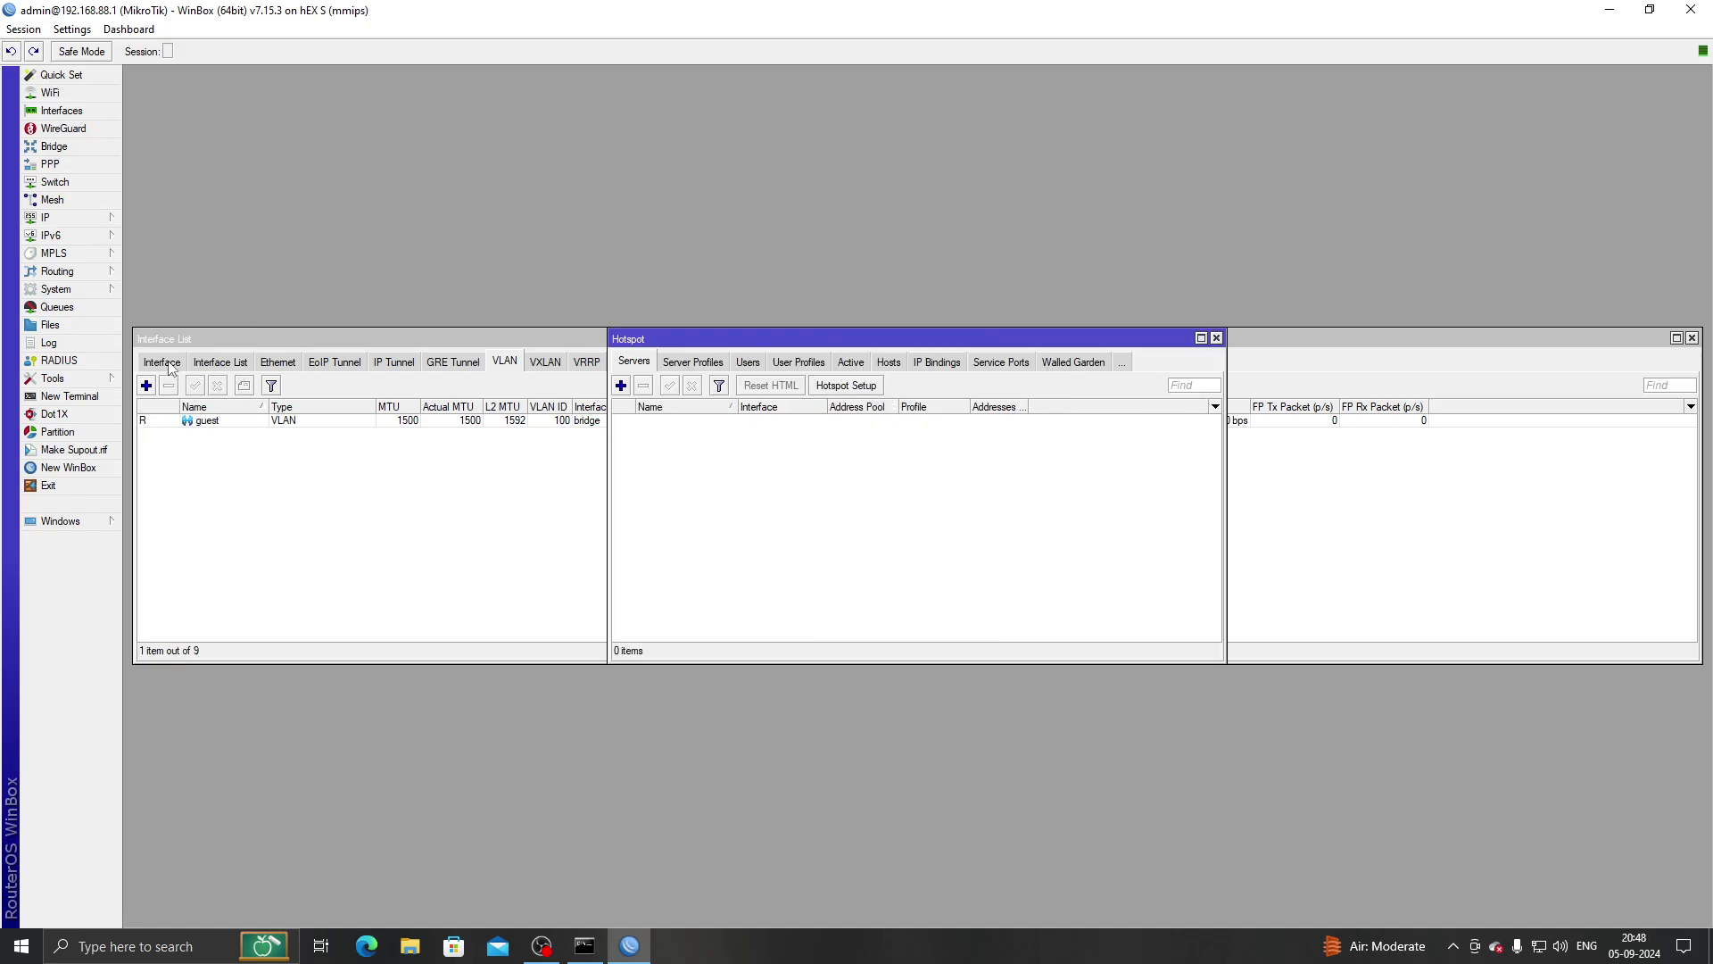
click(90, 218)
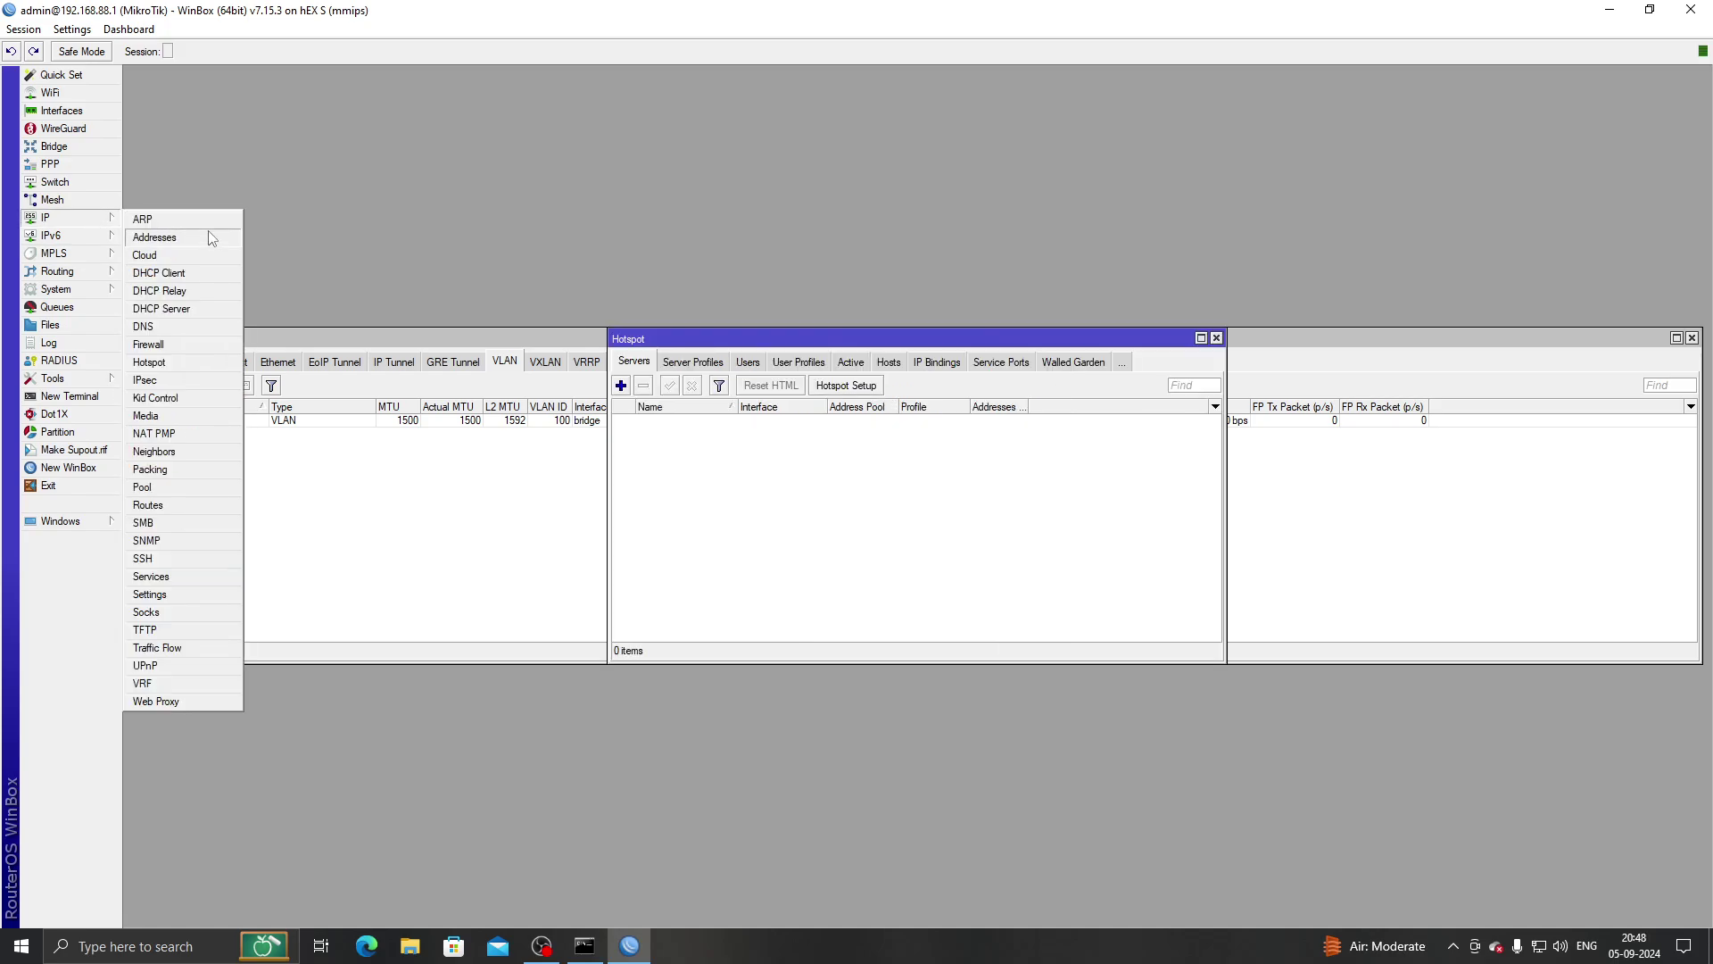
click(174, 308)
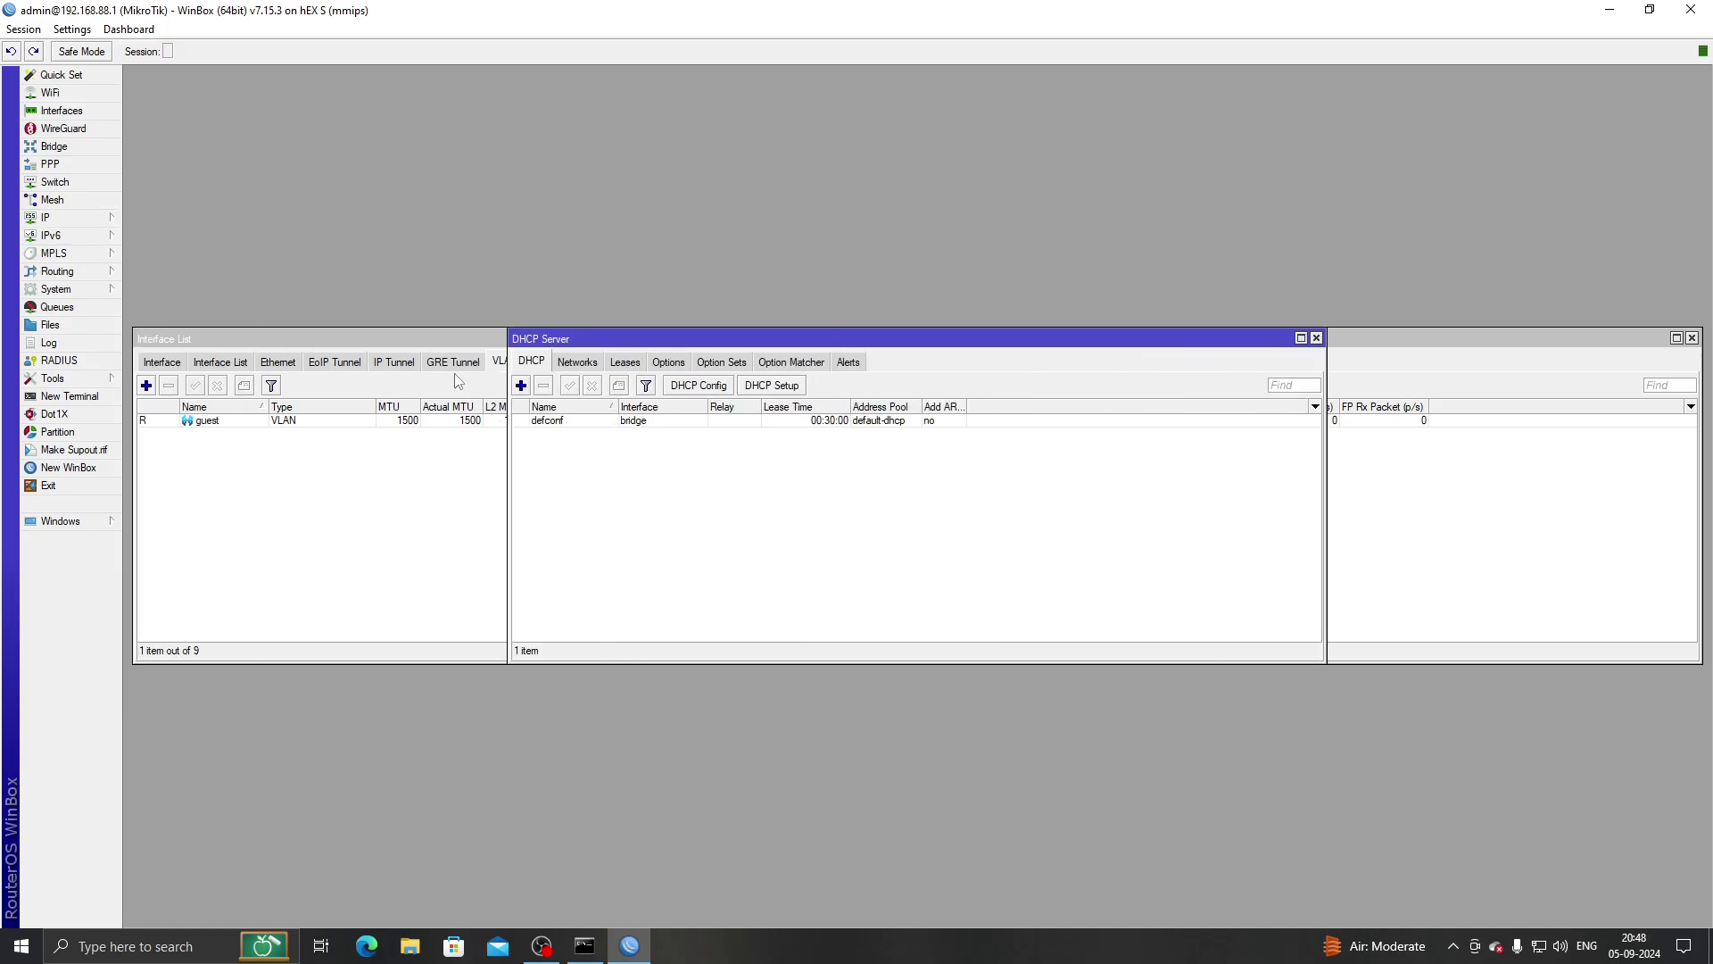
click(773, 389)
click(961, 497)
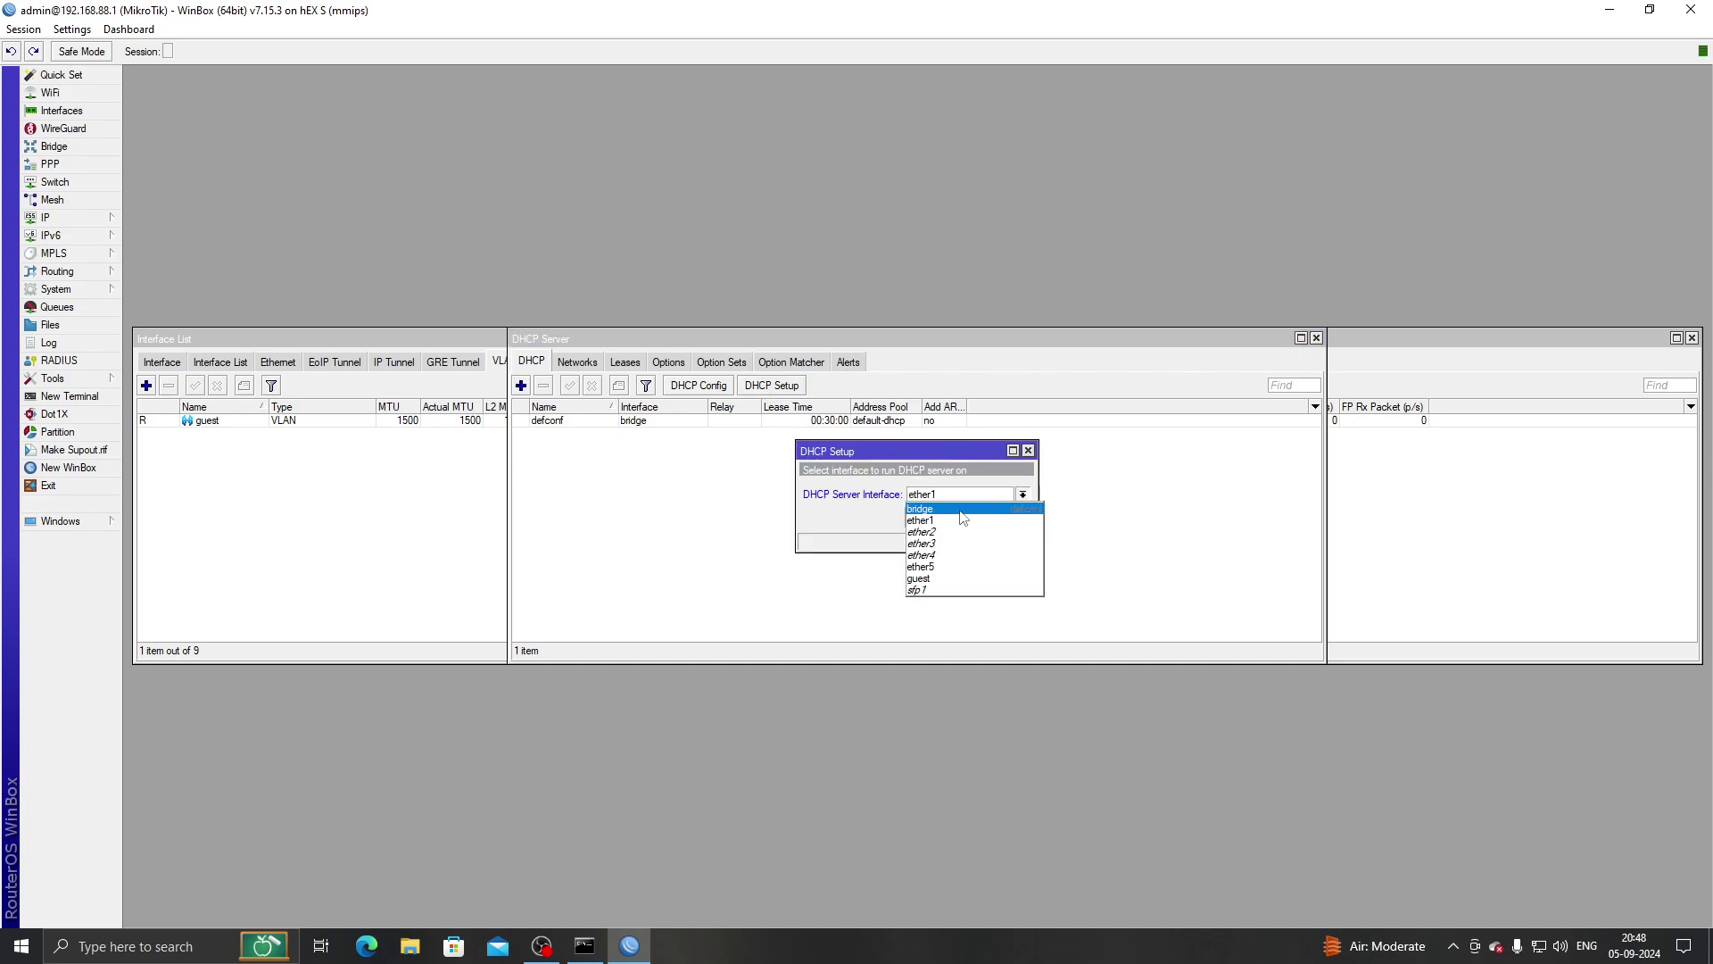
click(936, 579)
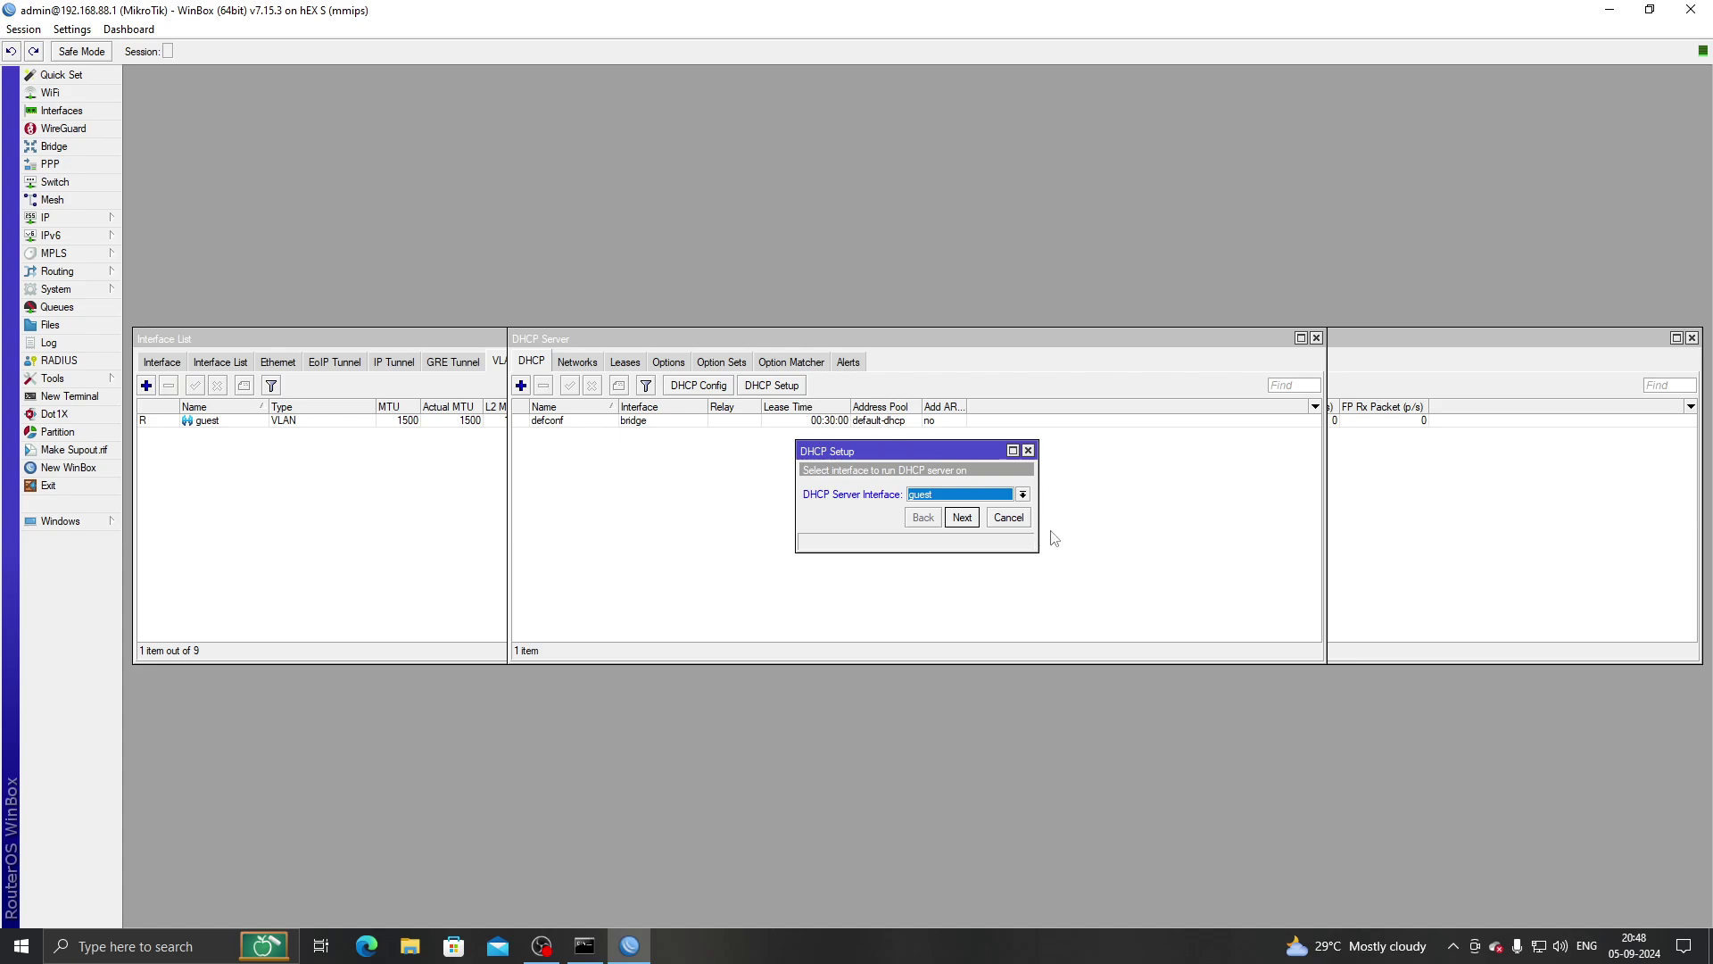
click(930, 498)
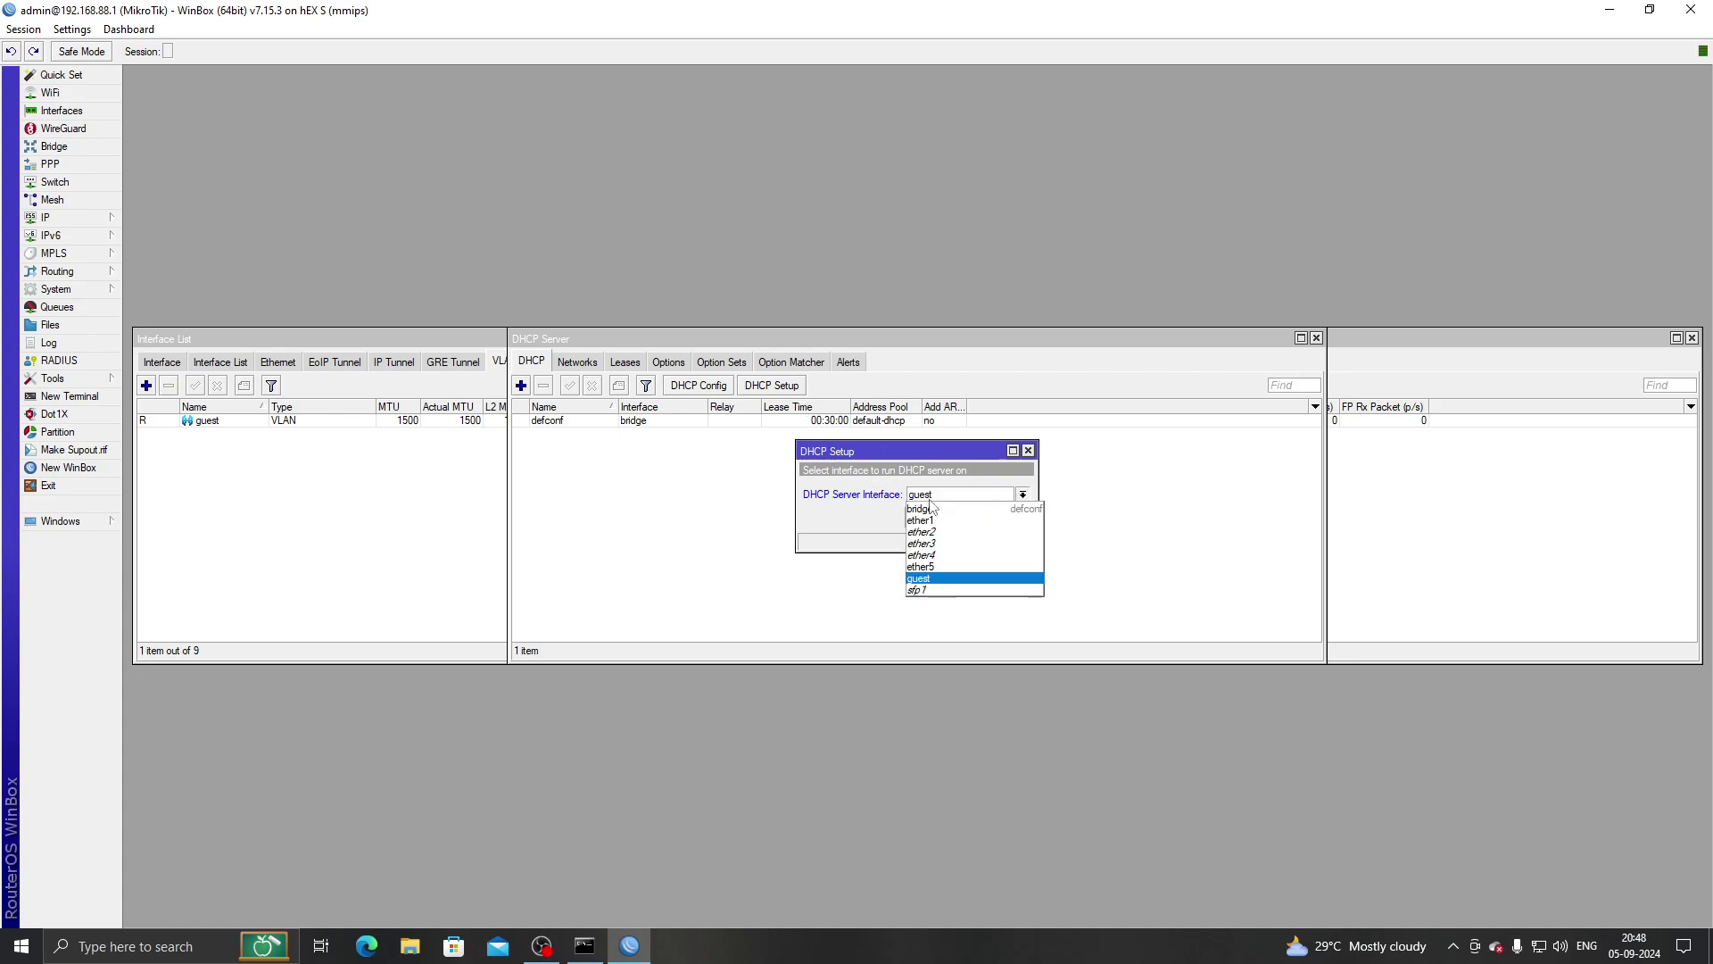
click(944, 579)
Accept 192.168.10.0/24, the default pool, DNS servers and lease time to create dhcp1.
click(950, 519)
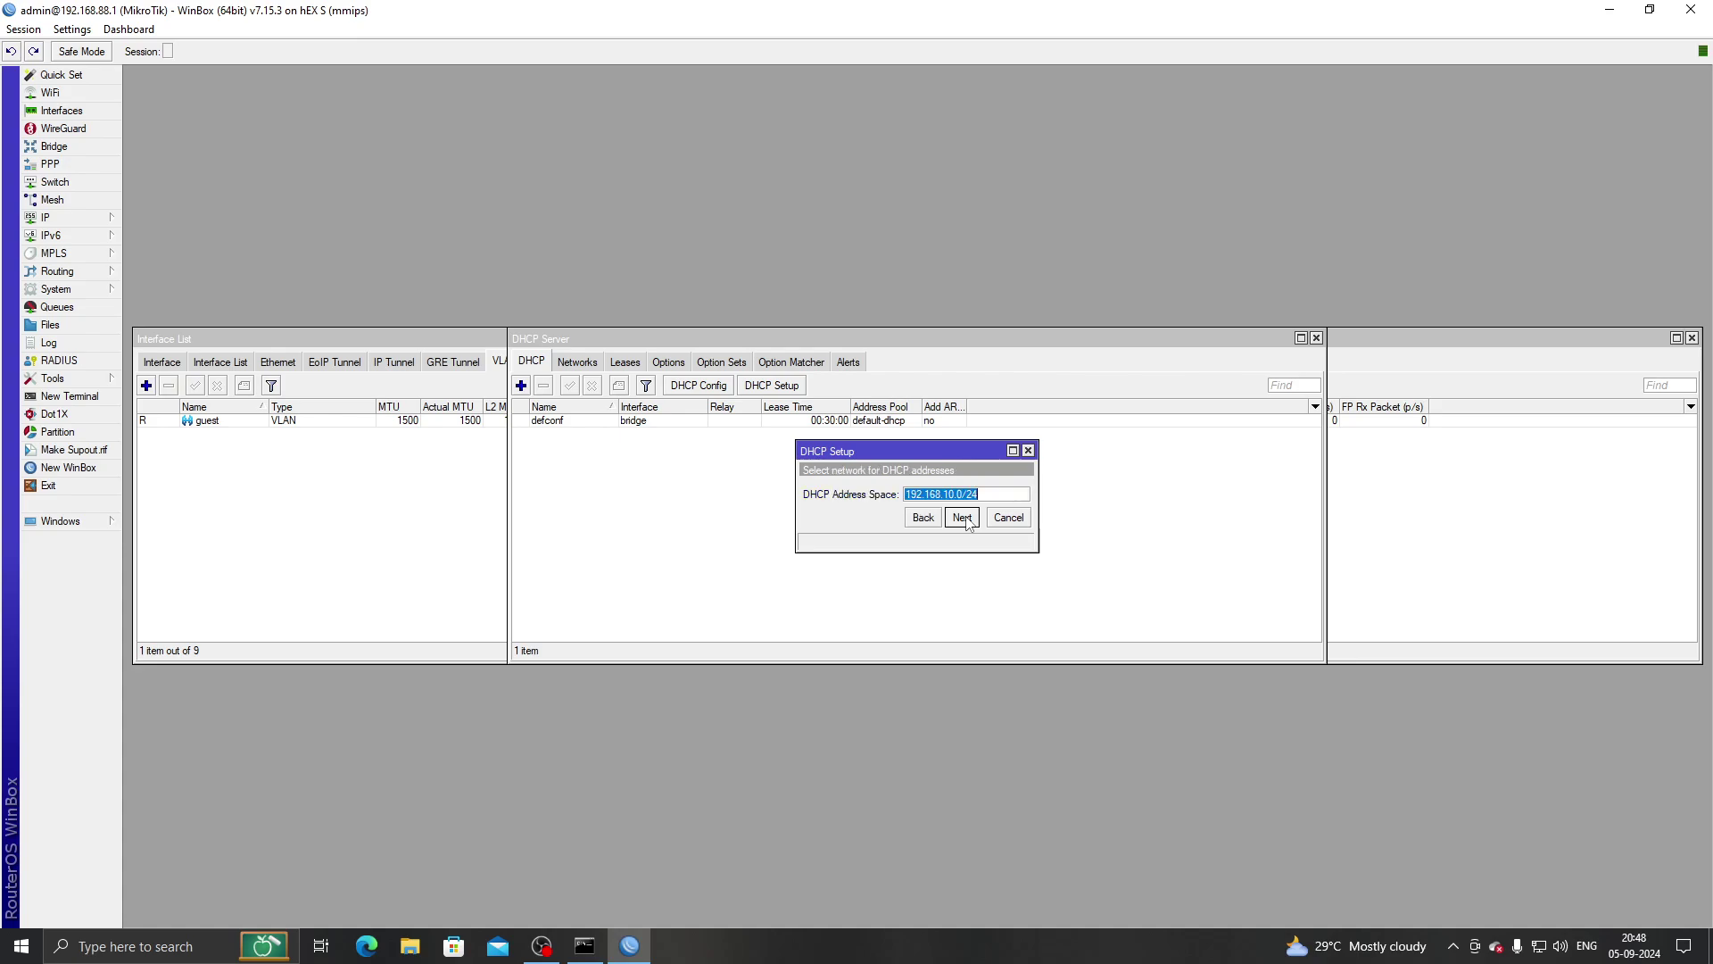
click(963, 524)
click(963, 522)
click(963, 522)
click(963, 522)
click(920, 491)
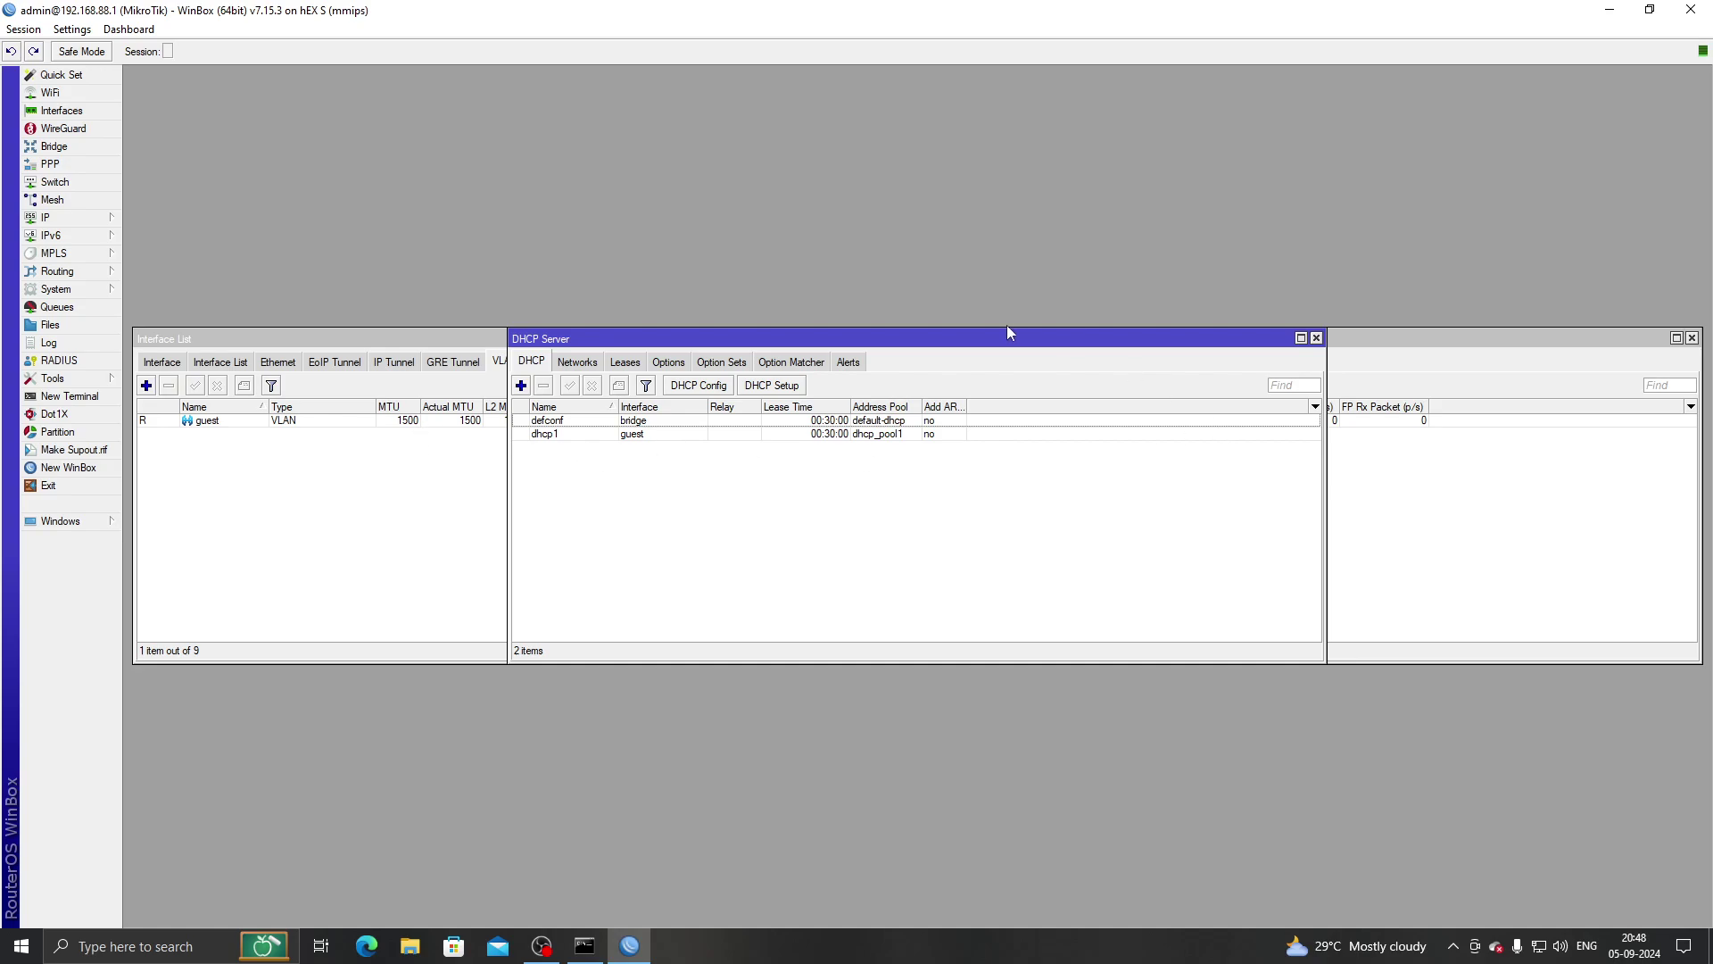
drag(1007, 338, 733, 420)
Start Hotspot Setup on guest, accepting the suggested network address and address pool.
click(54, 218)
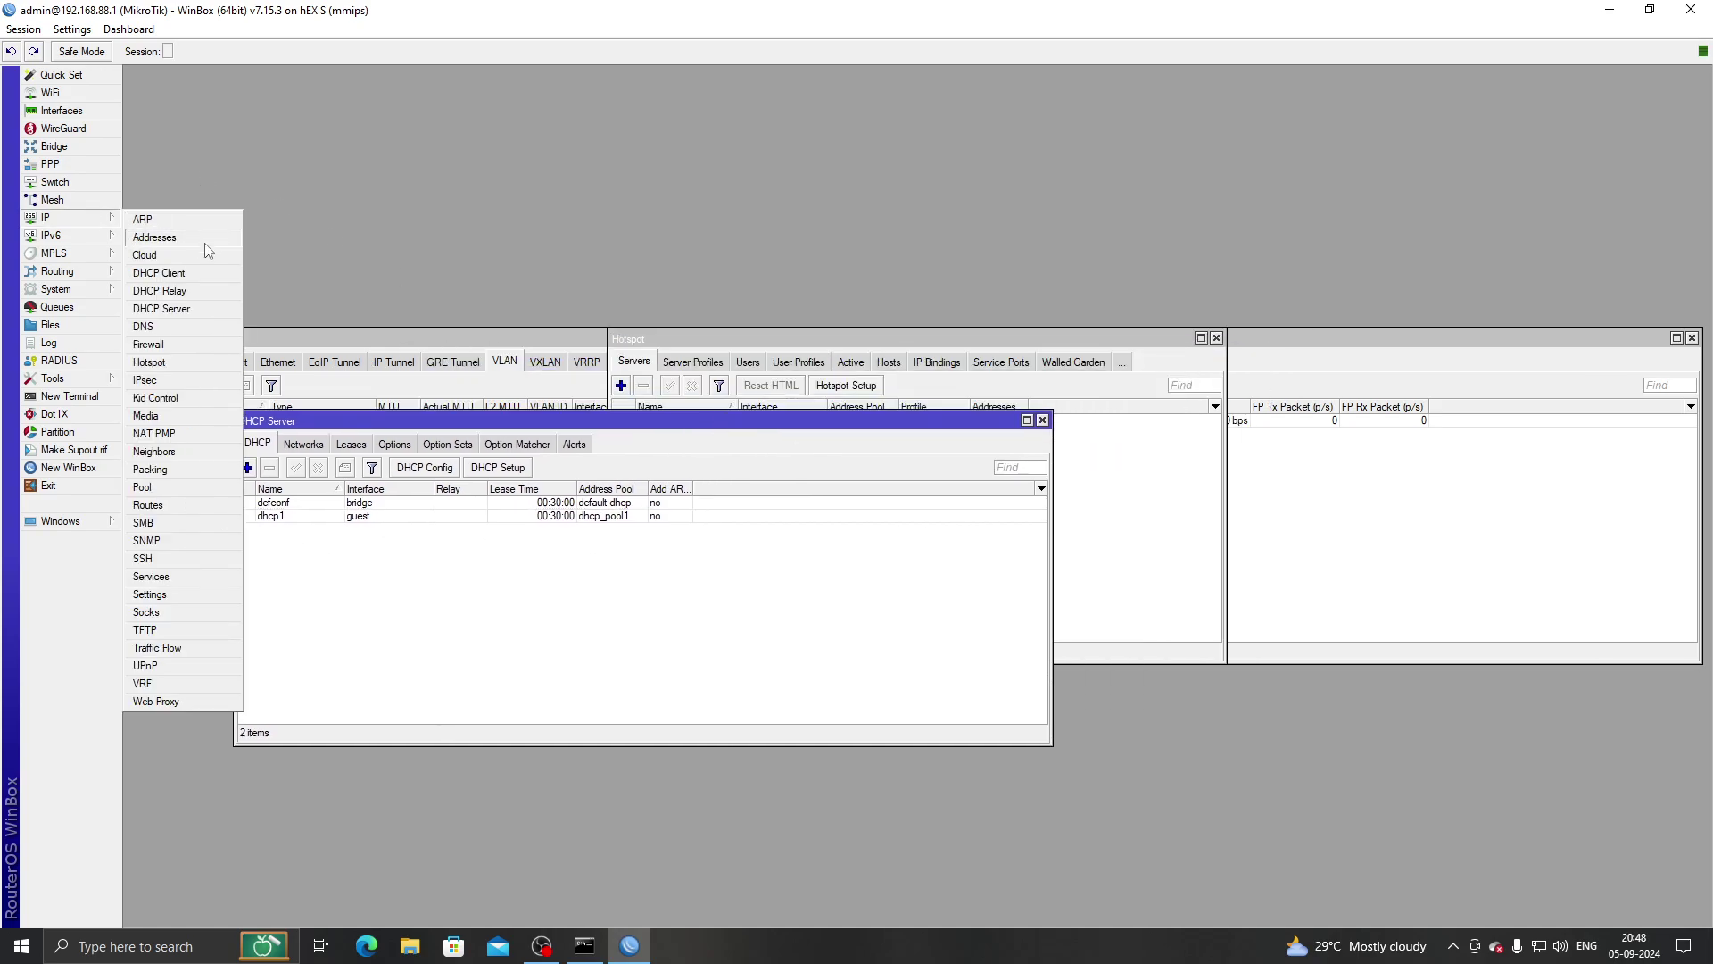
click(179, 363)
click(850, 385)
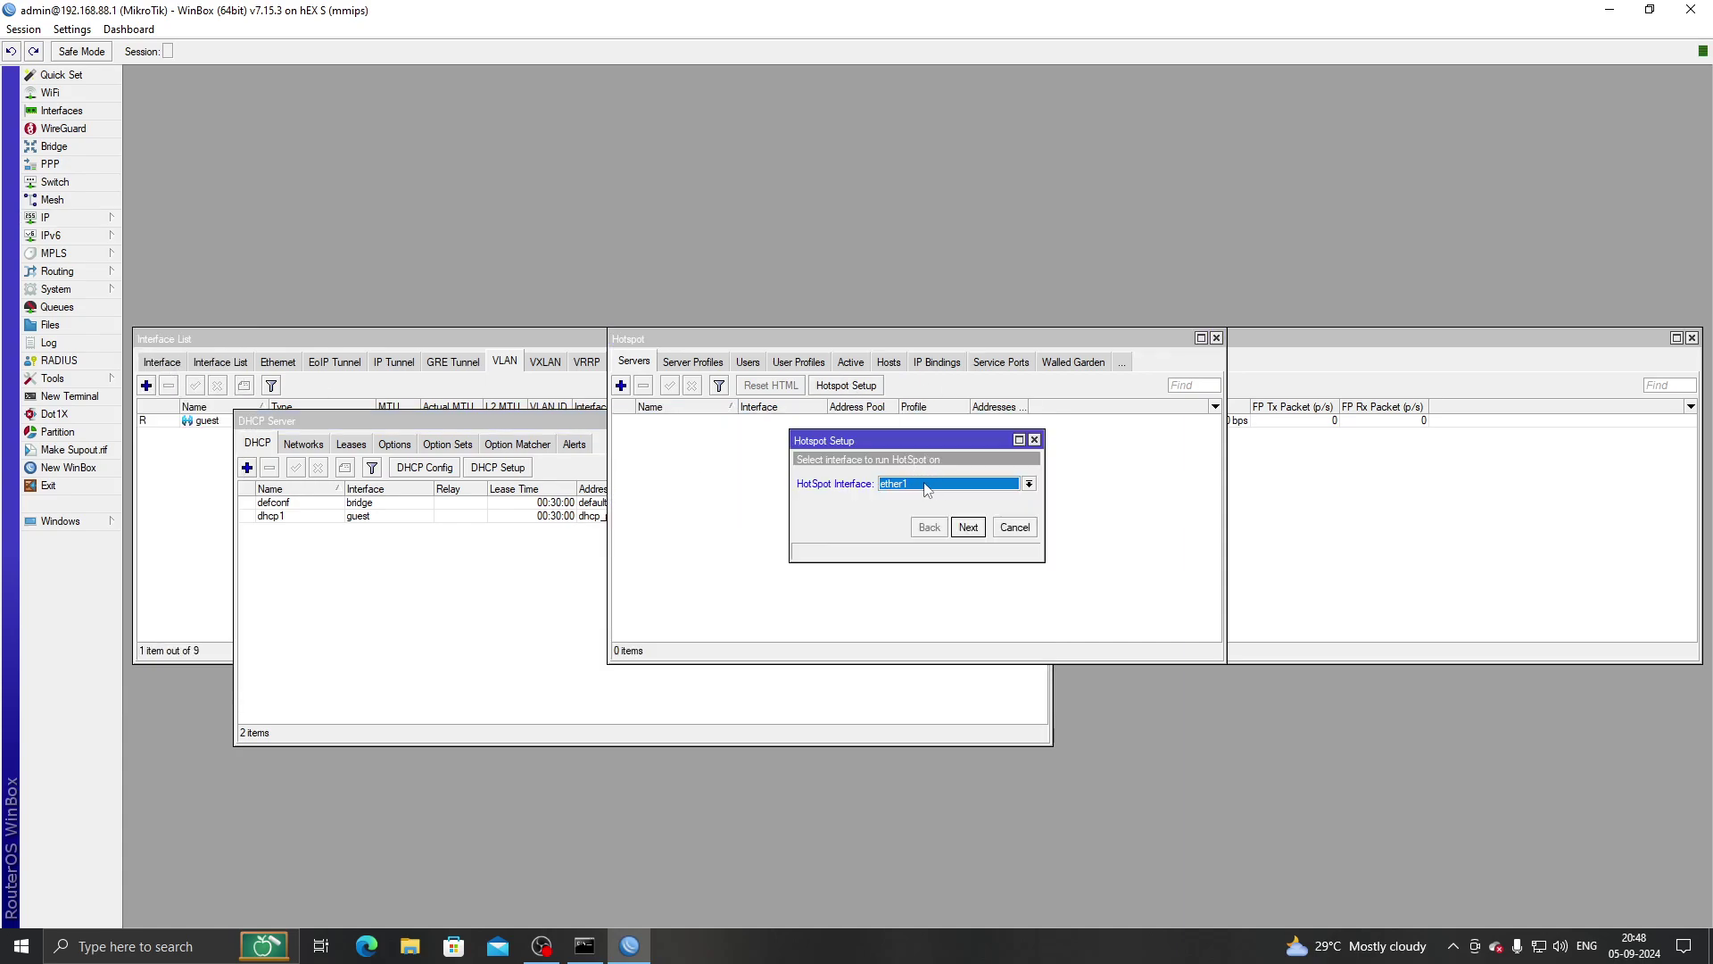
click(933, 484)
click(906, 570)
click(964, 527)
click(964, 527)
click(964, 527)
Choose no SSL certificate and keep the default SMTP server 0.0.0.0.
click(960, 528)
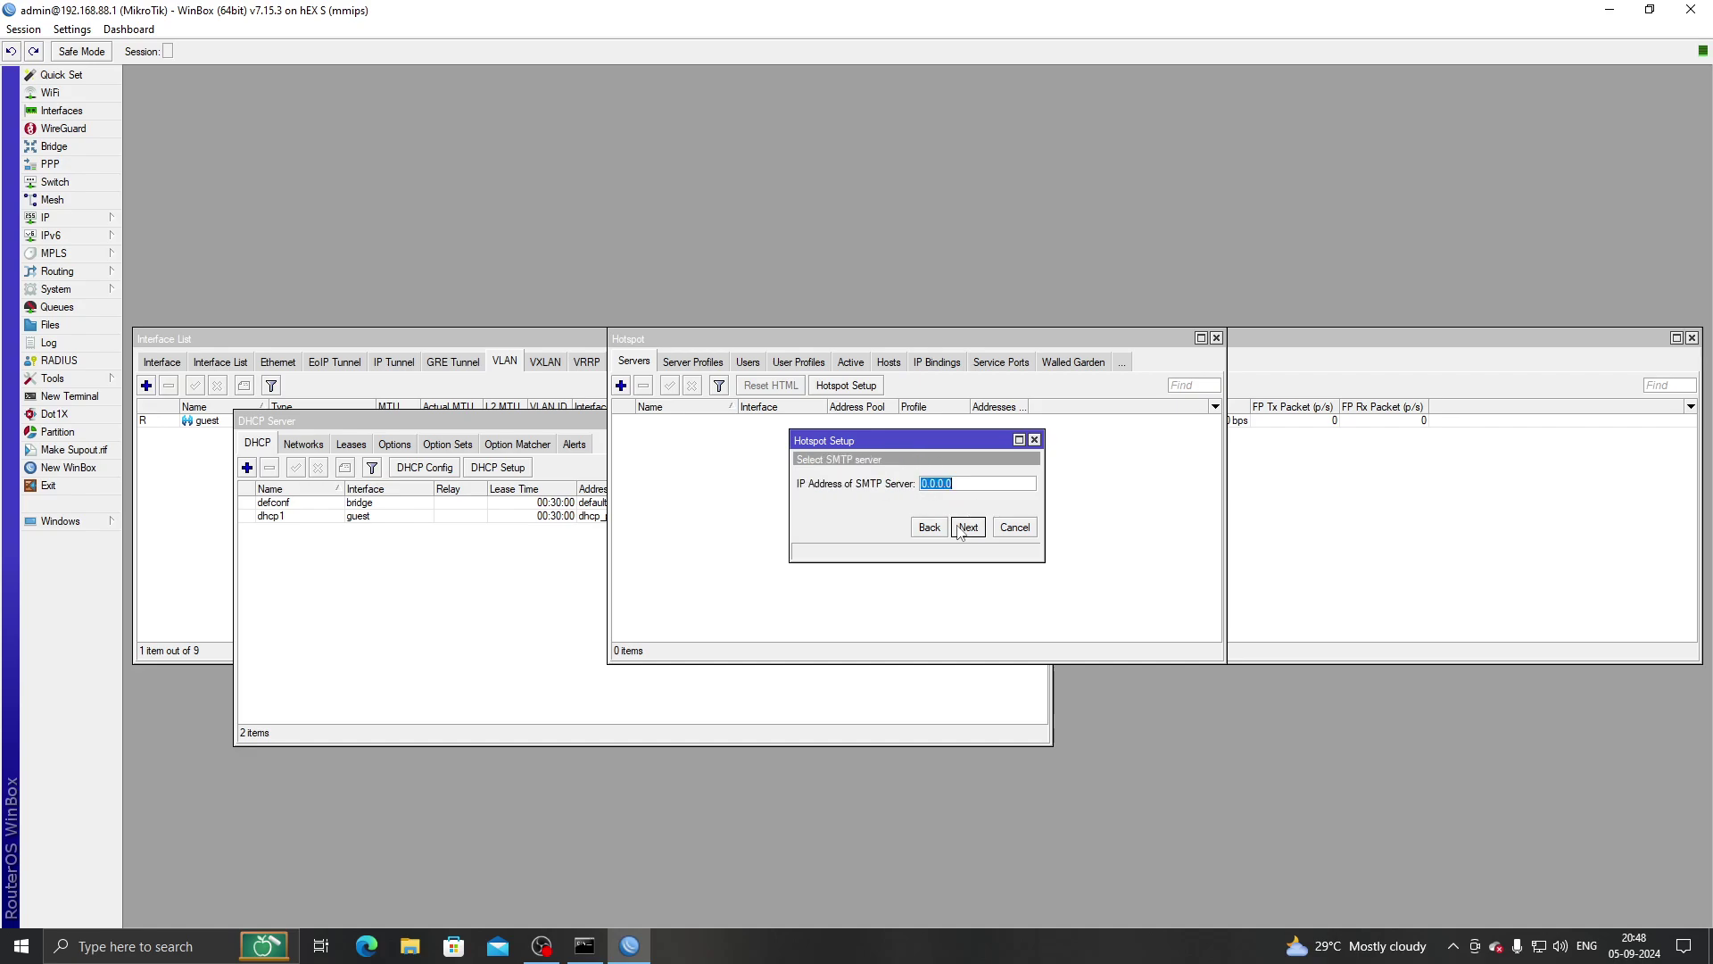
click(930, 528)
click(968, 527)
click(930, 527)
click(903, 485)
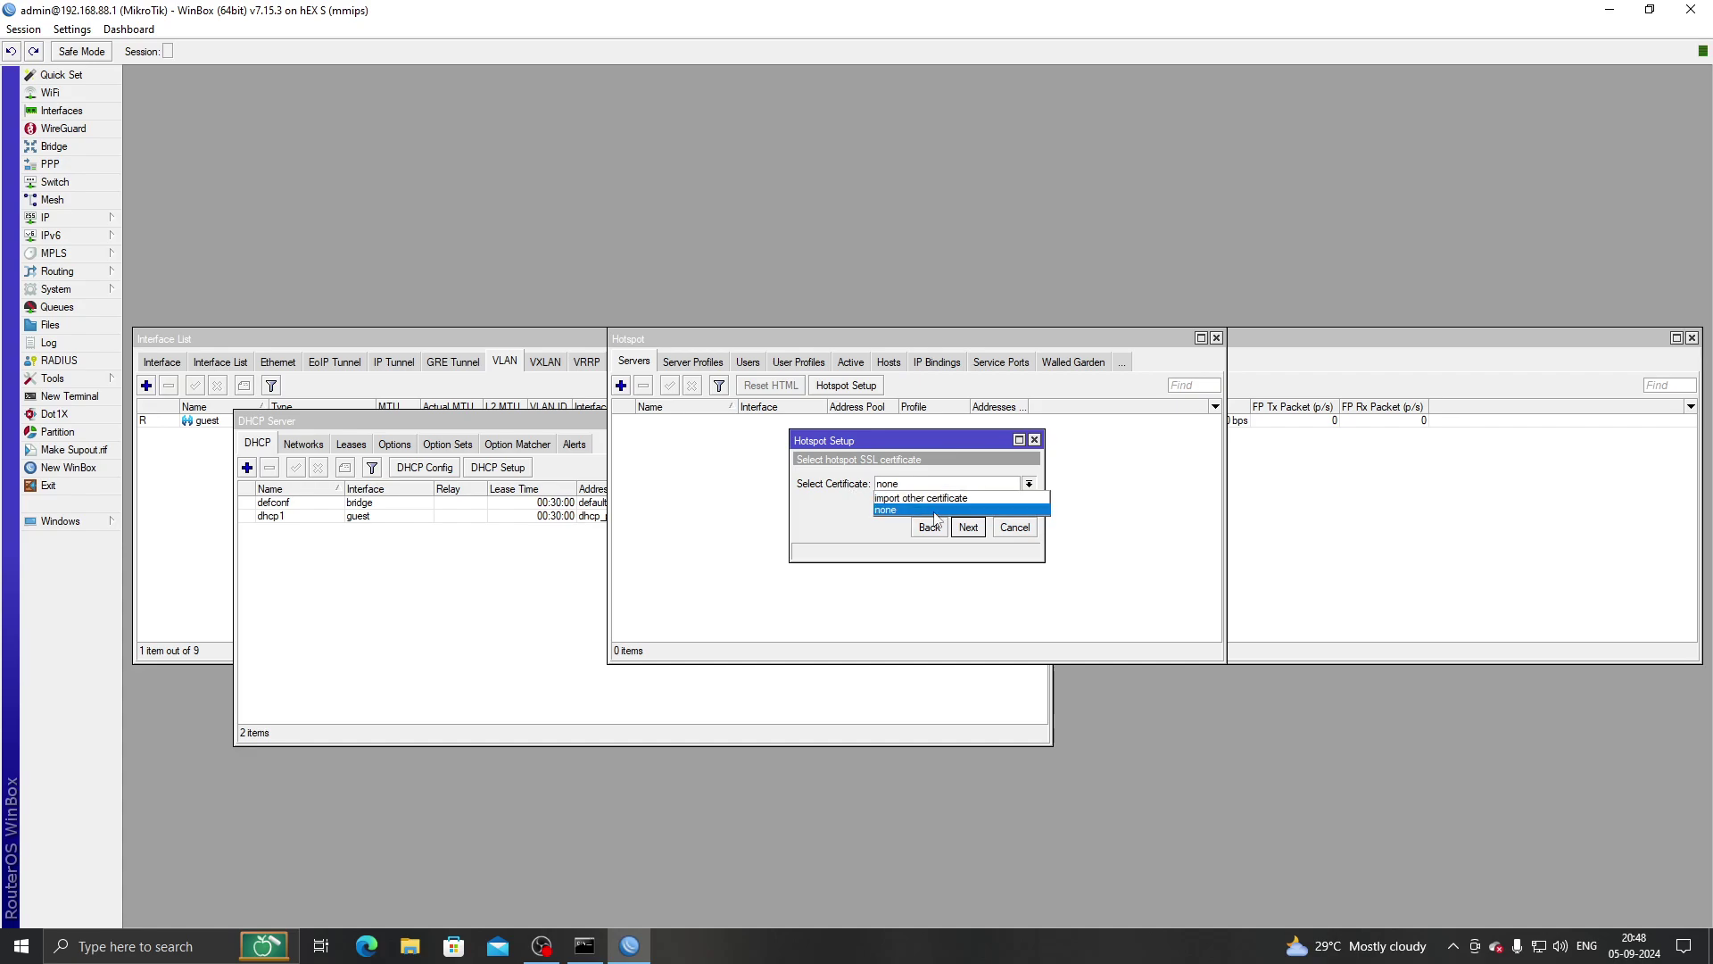
click(892, 531)
click(968, 527)
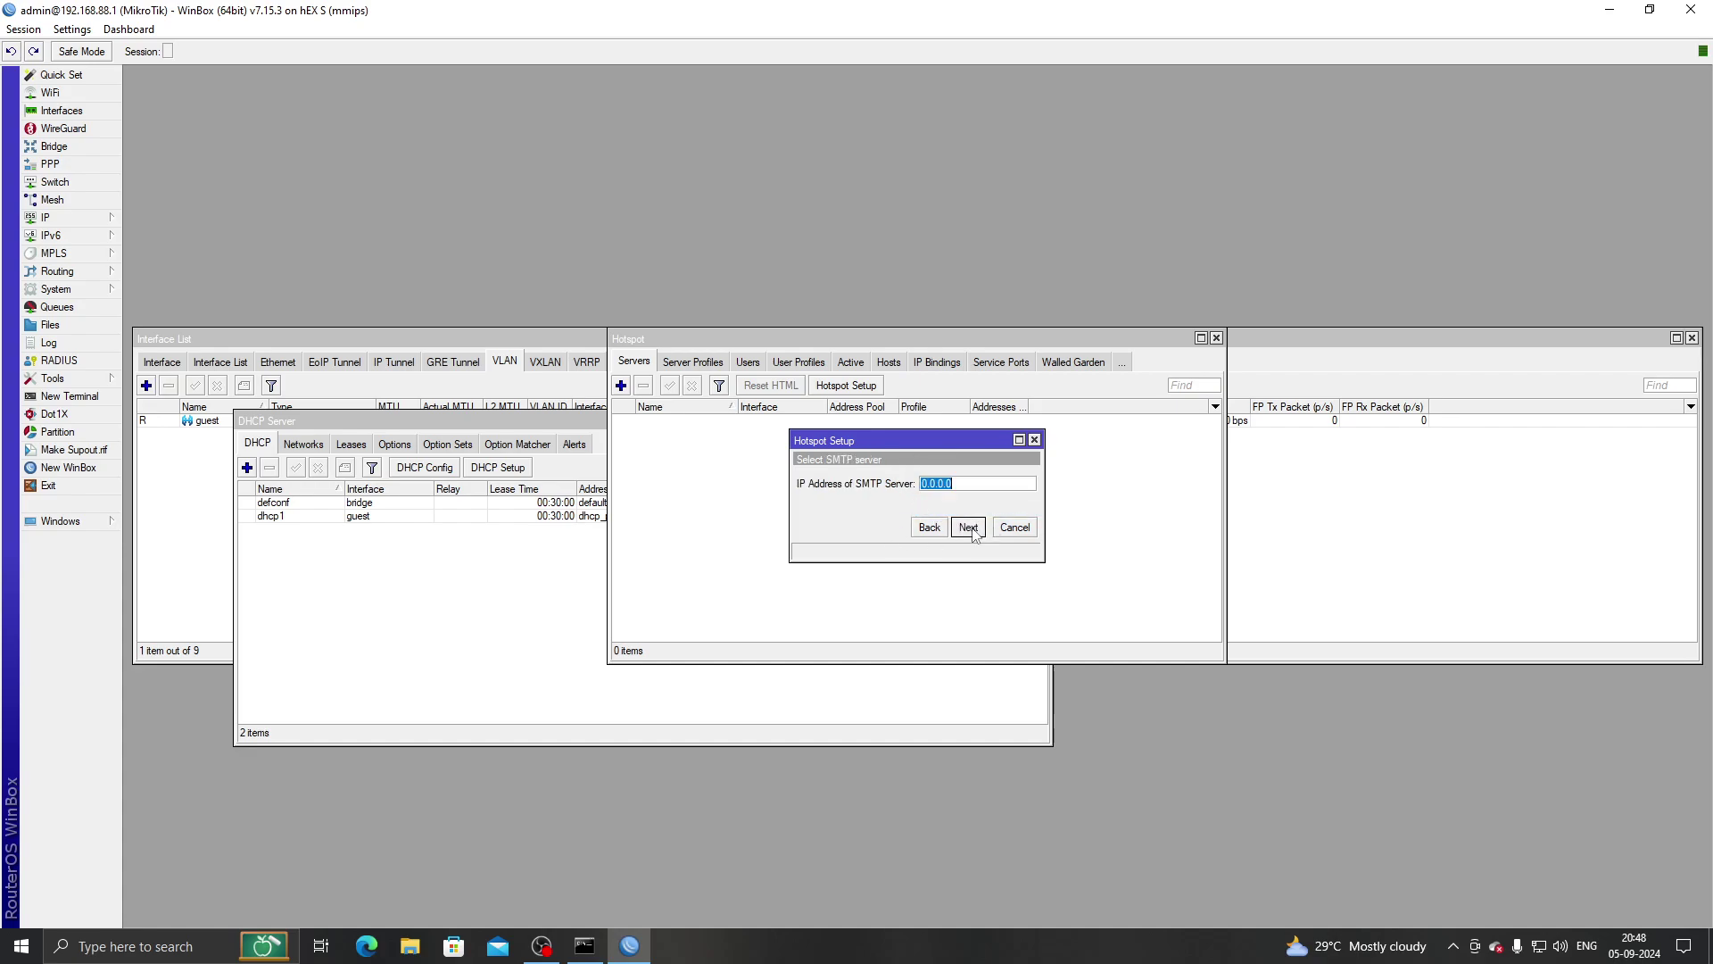
click(968, 527)
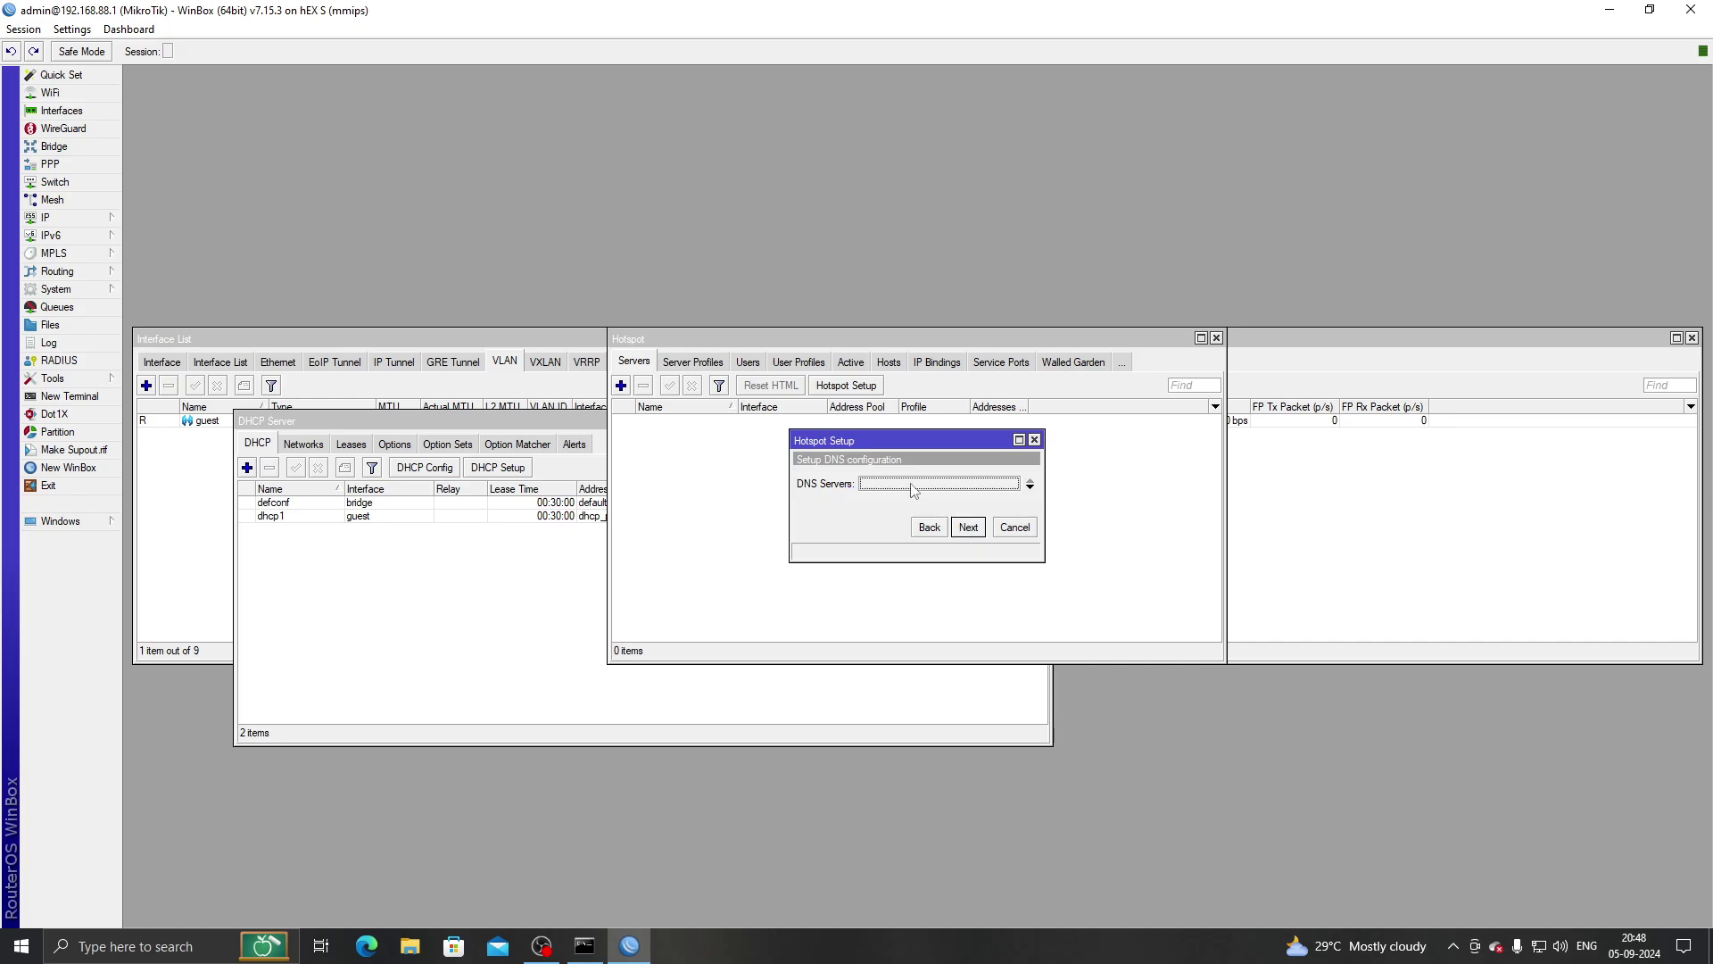
Enter the DNS server and DNS name, then create a local hotspot user with a password.
text(1.1.1.1)
click(969, 527)
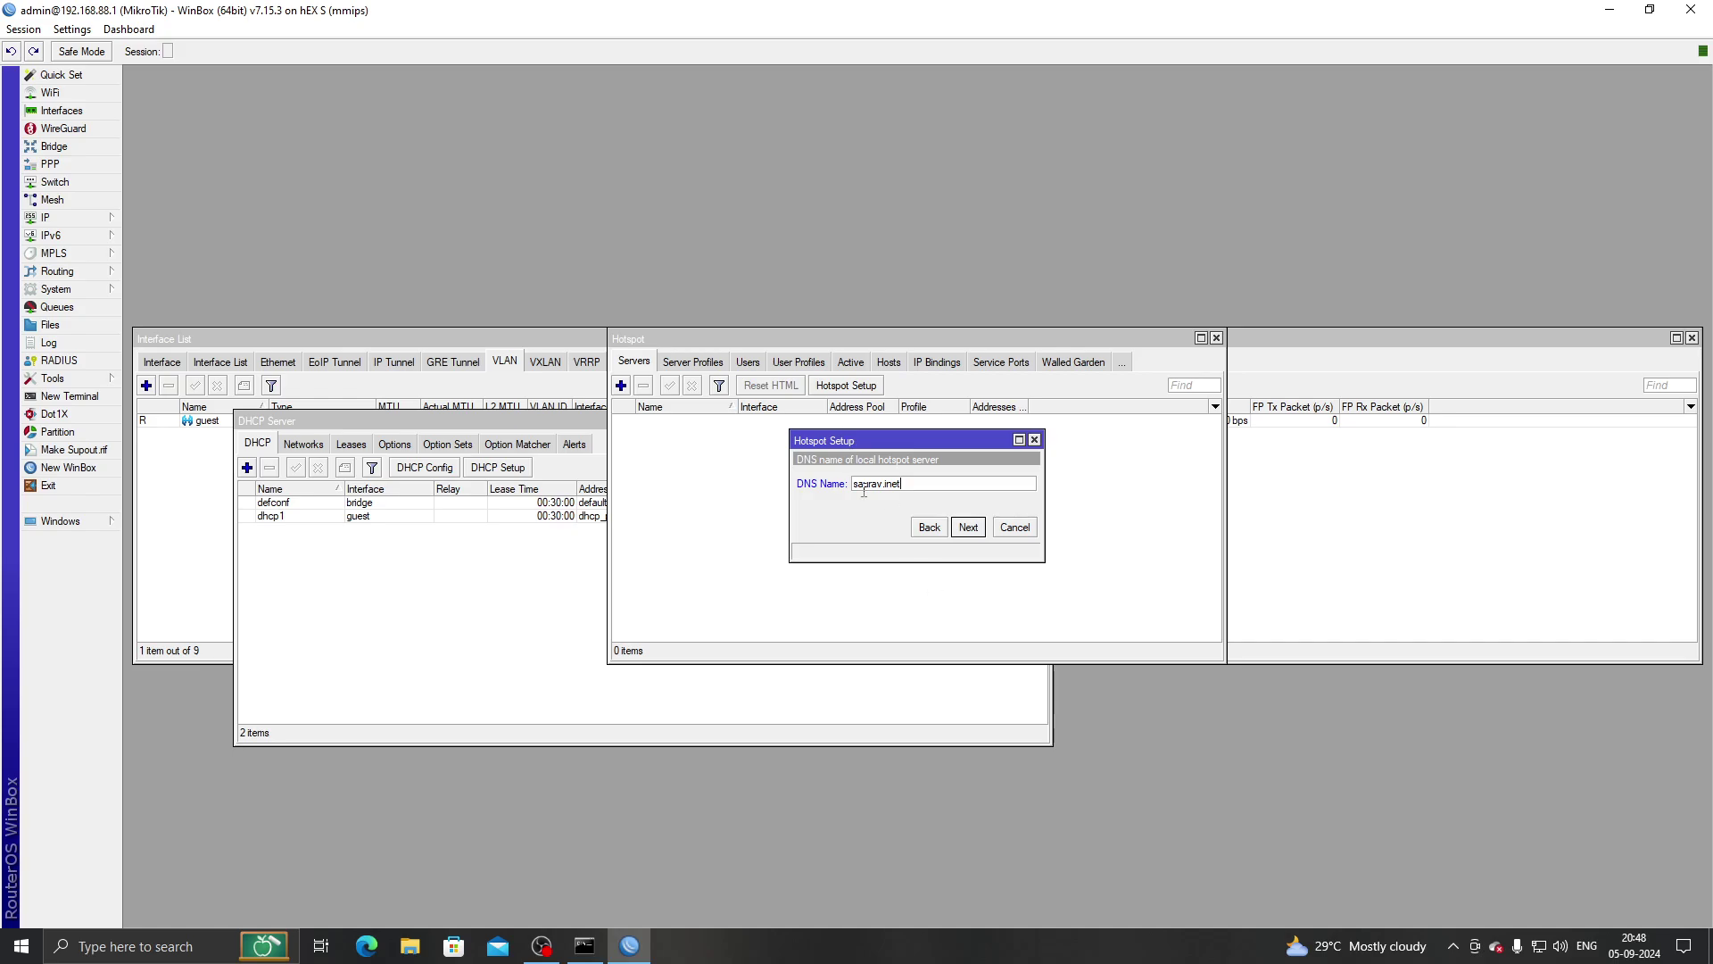
drag(853, 487, 904, 487)
click(969, 528)
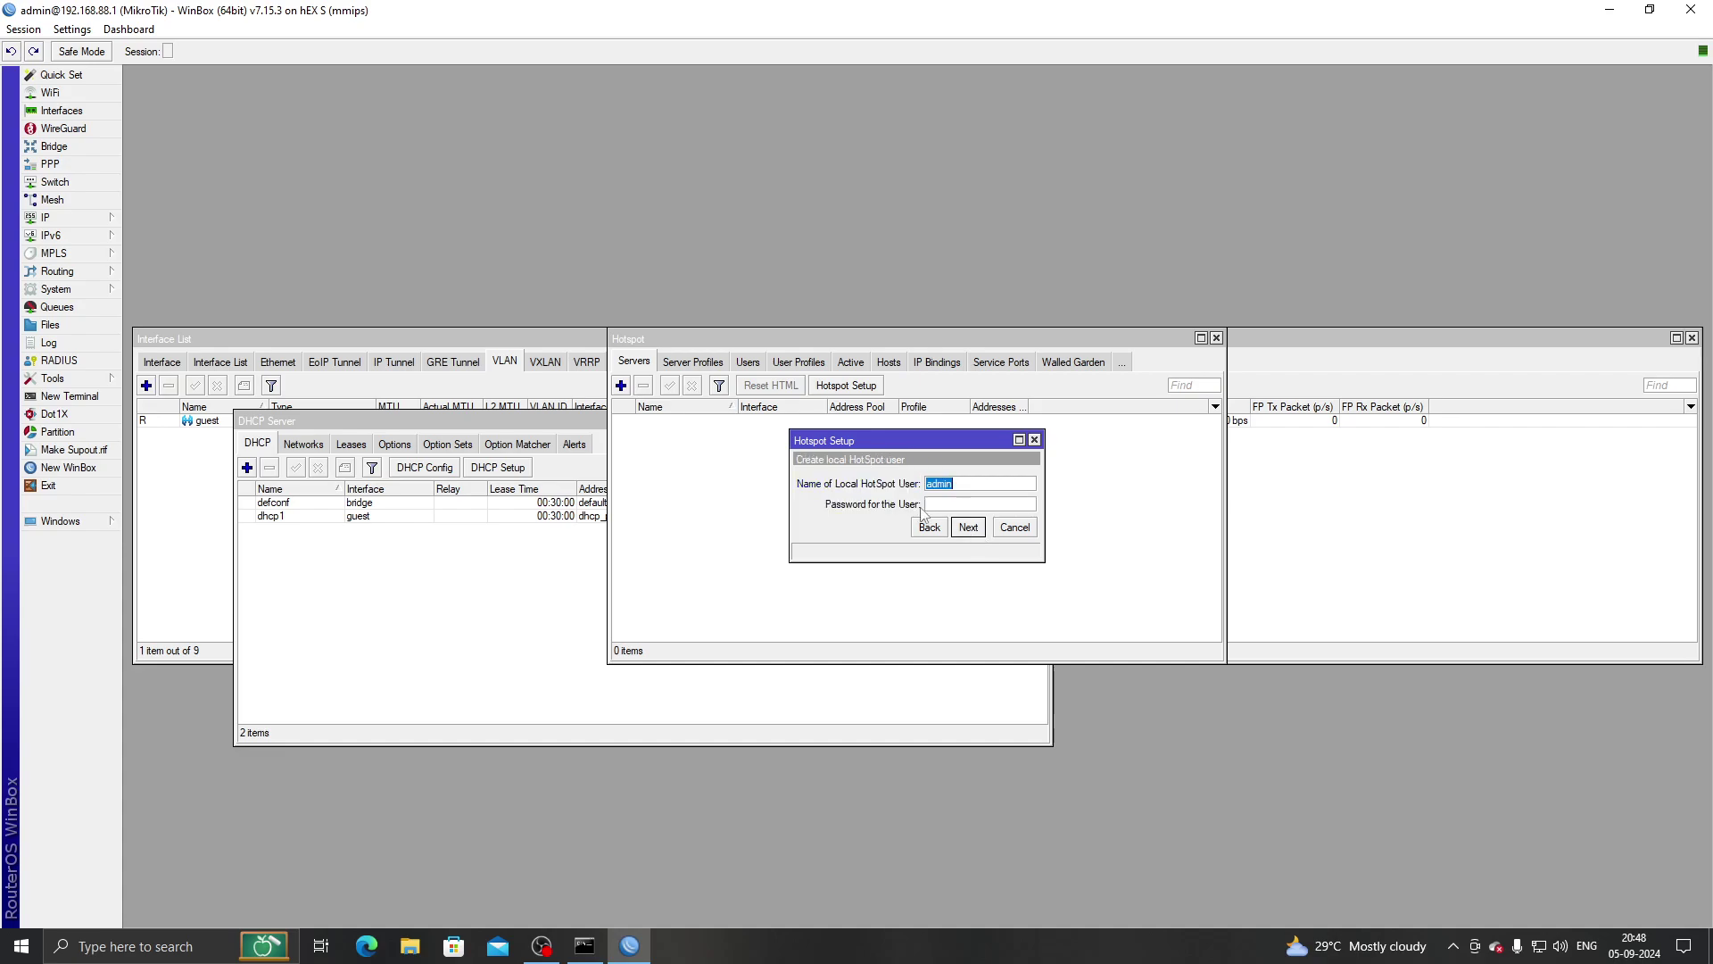
click(948, 506)
text(adminadmin)
click(976, 536)
click(921, 496)
Close all windows and inspect the existing LAN/WAN interface list memberships.
click(24, 28)
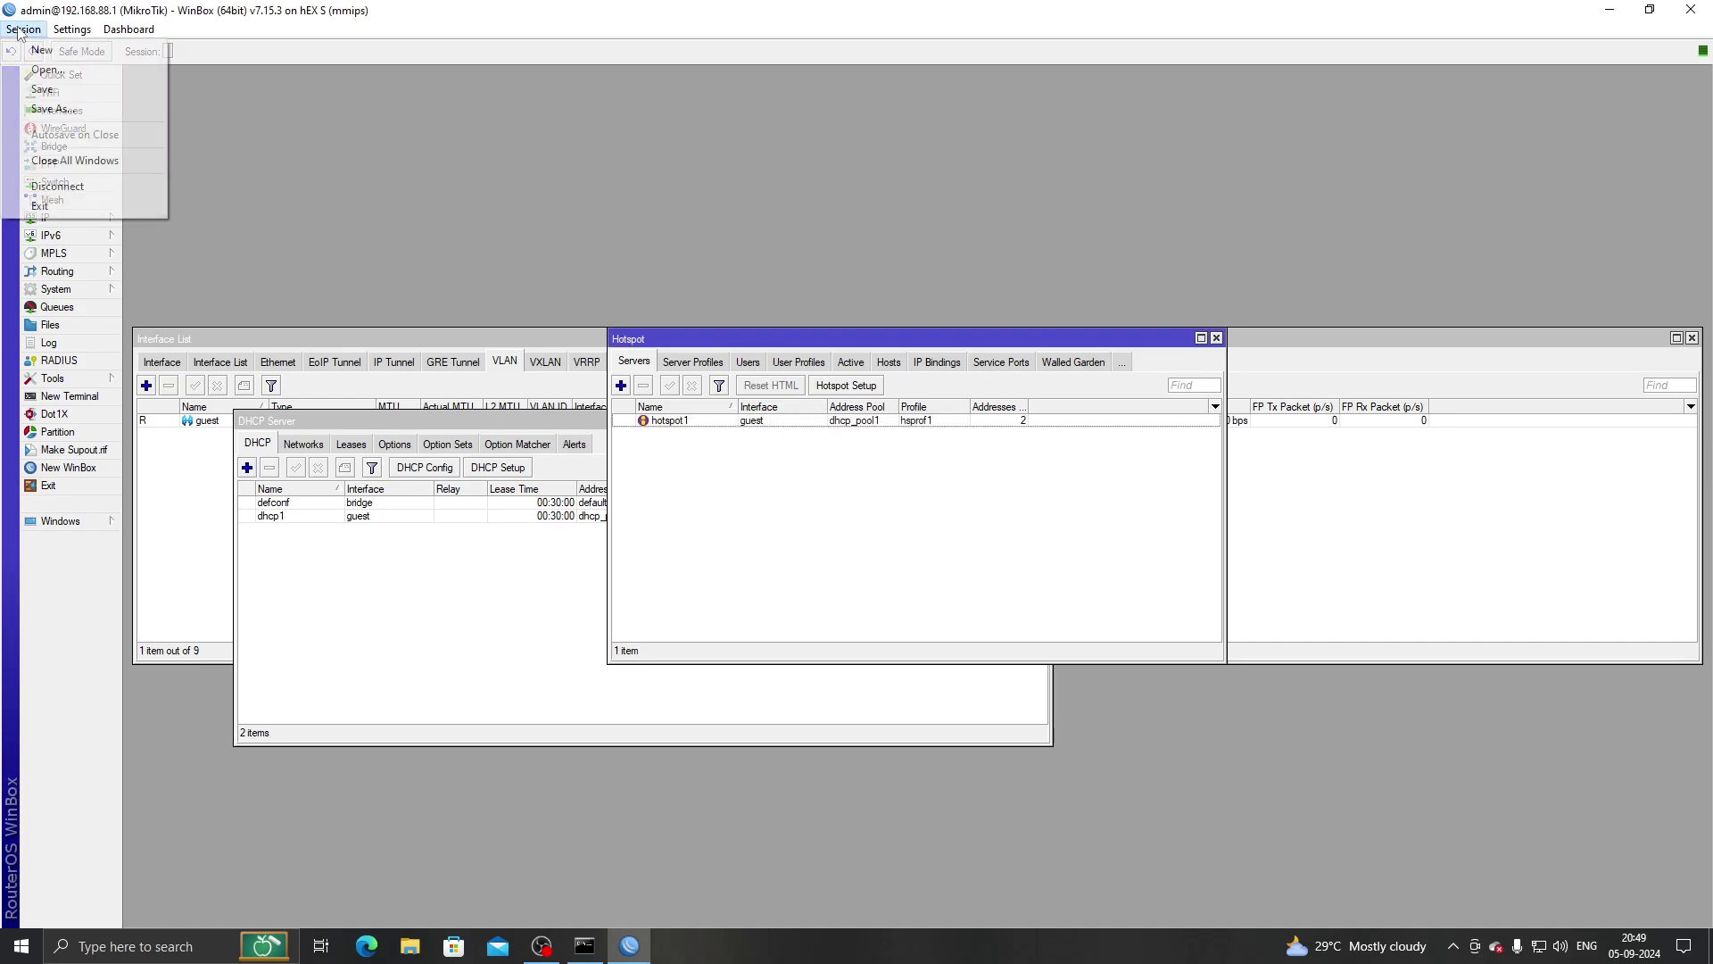
click(76, 152)
click(85, 149)
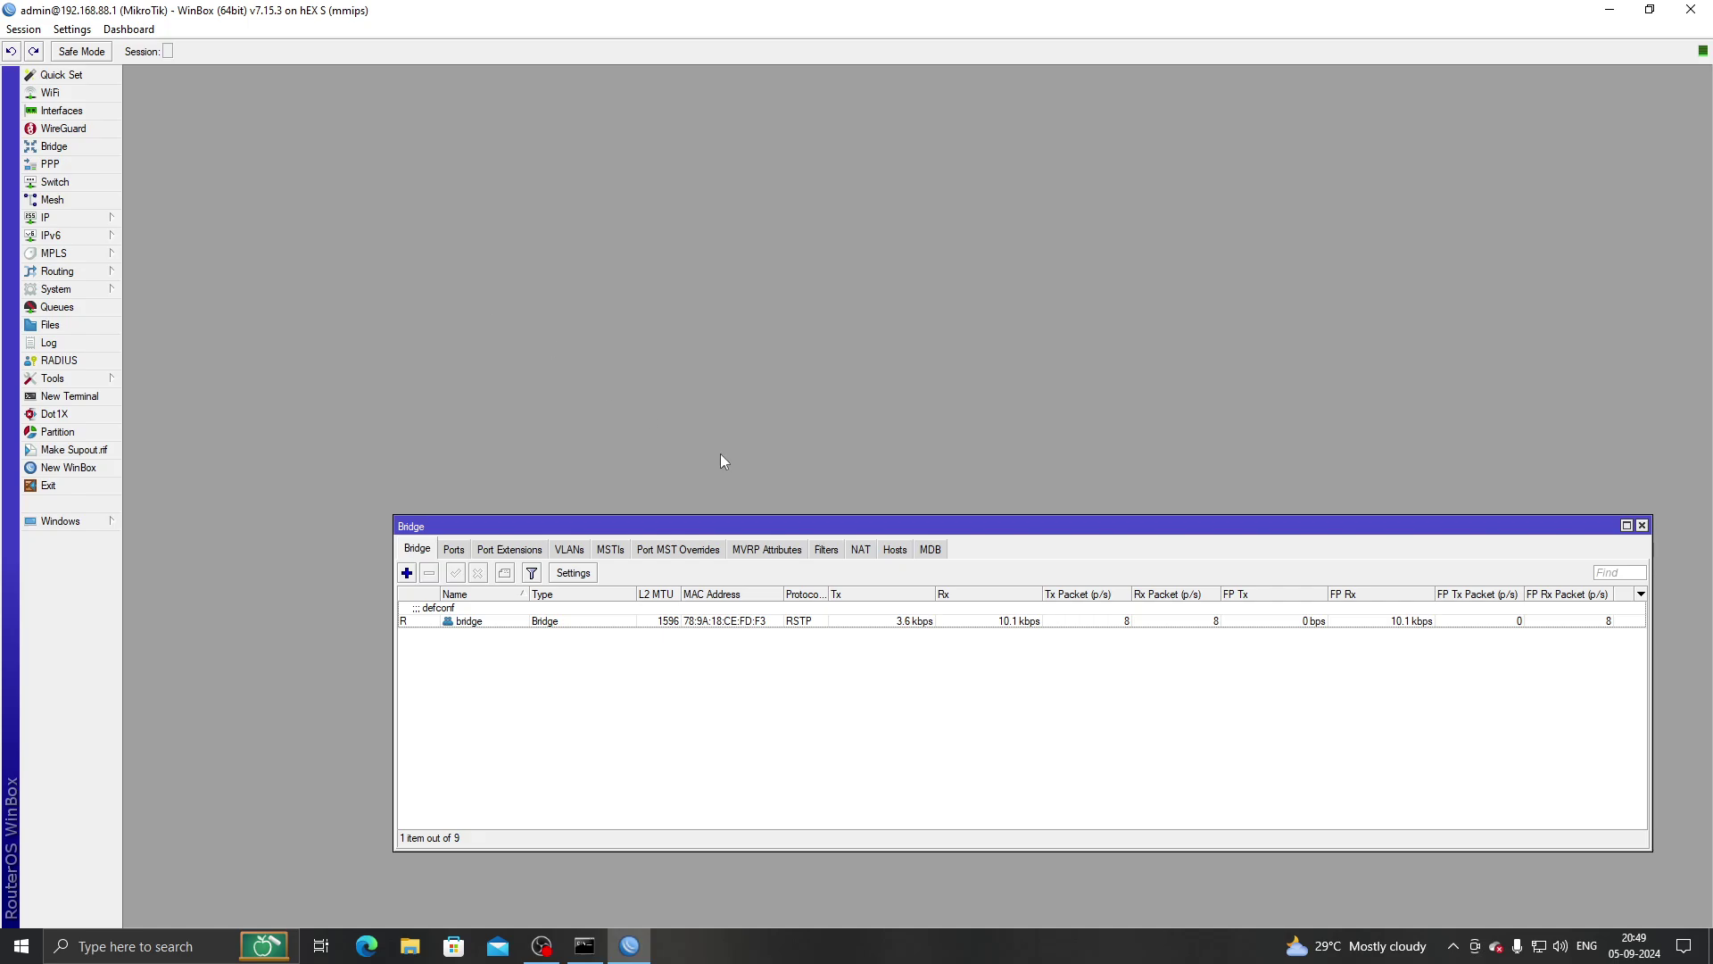
click(24, 29)
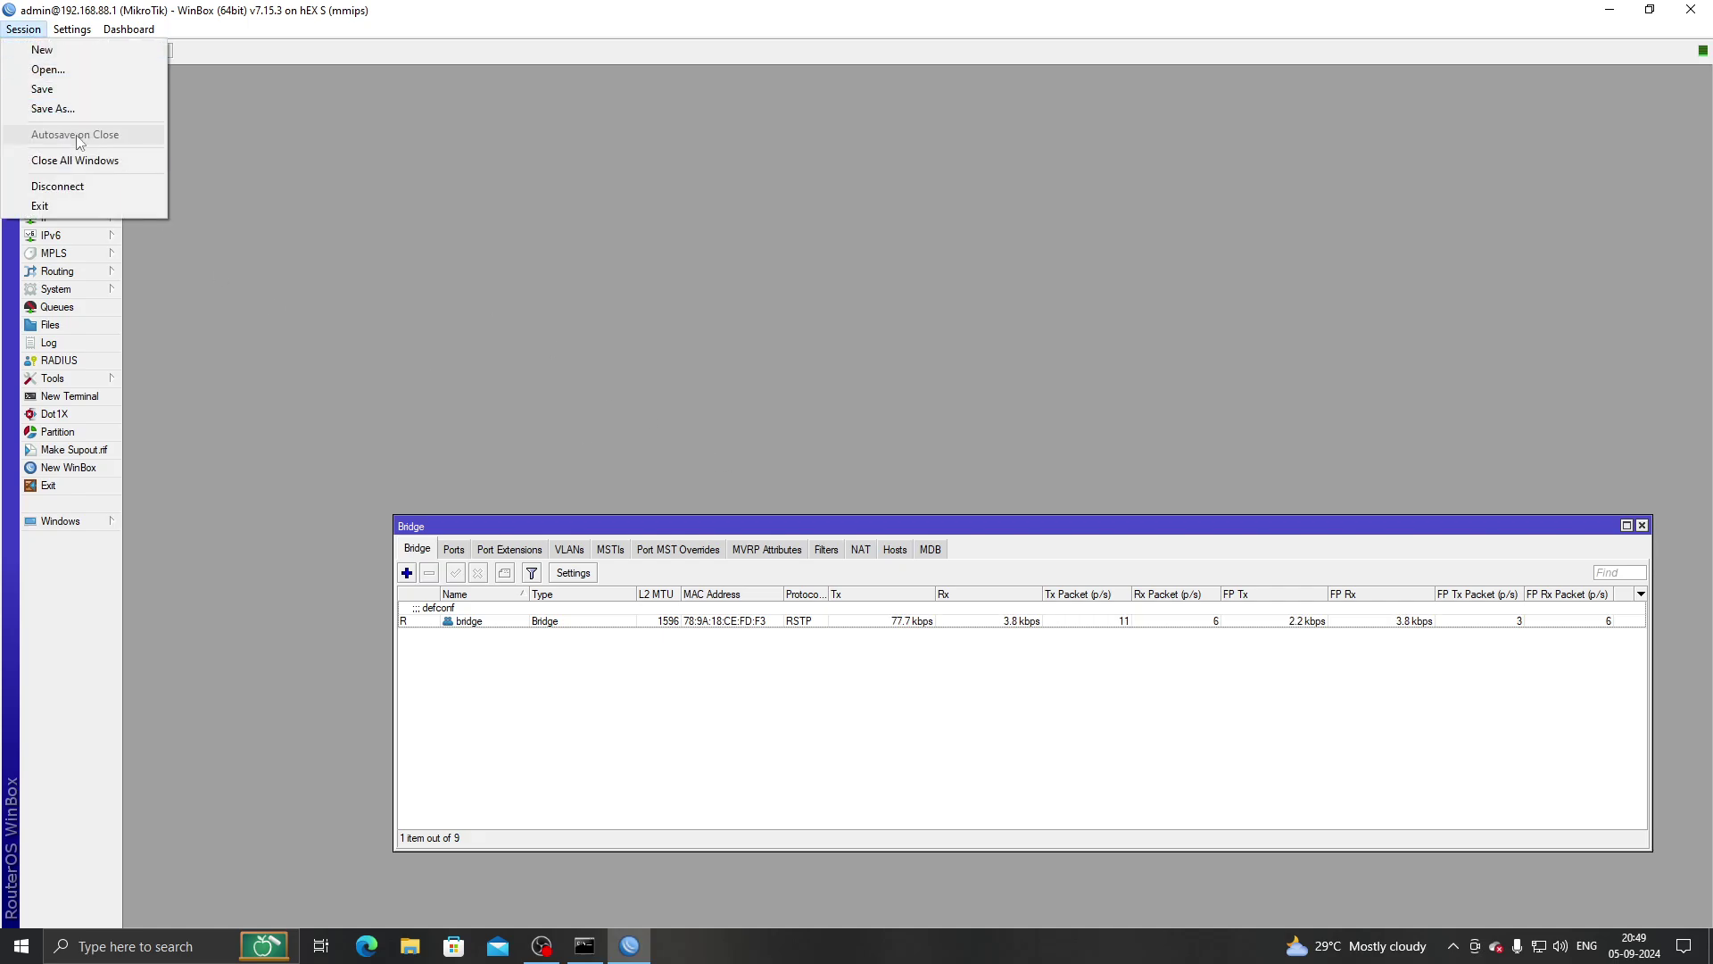
click(77, 153)
click(62, 110)
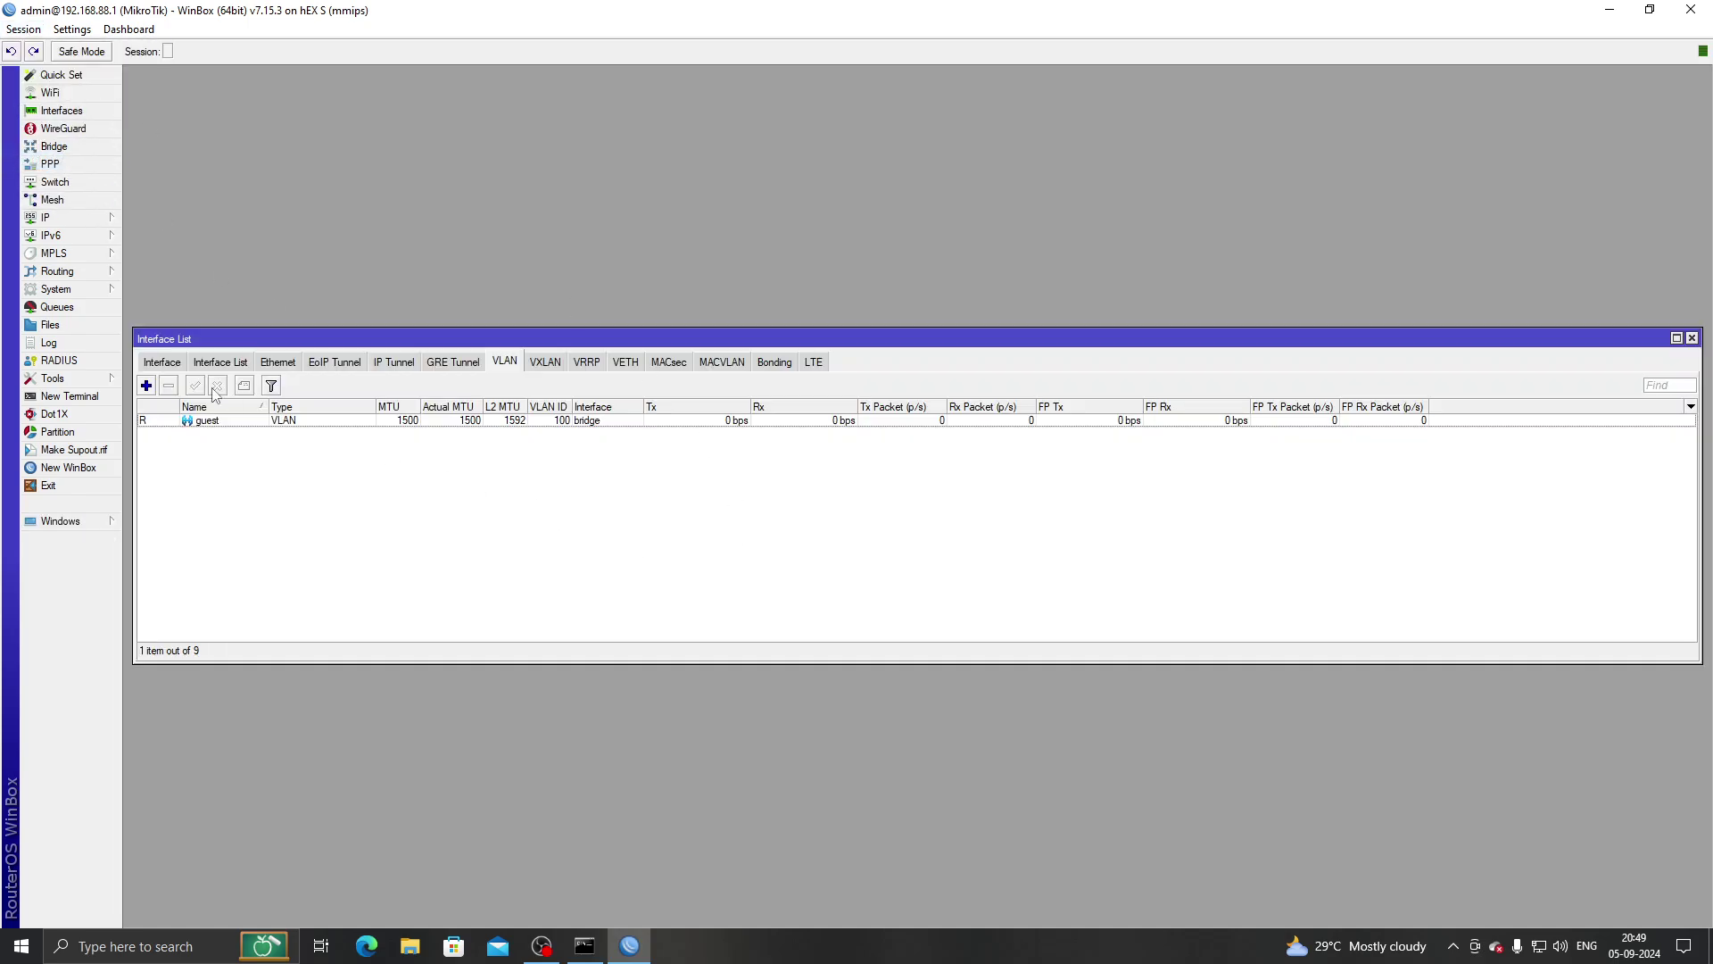
click(177, 362)
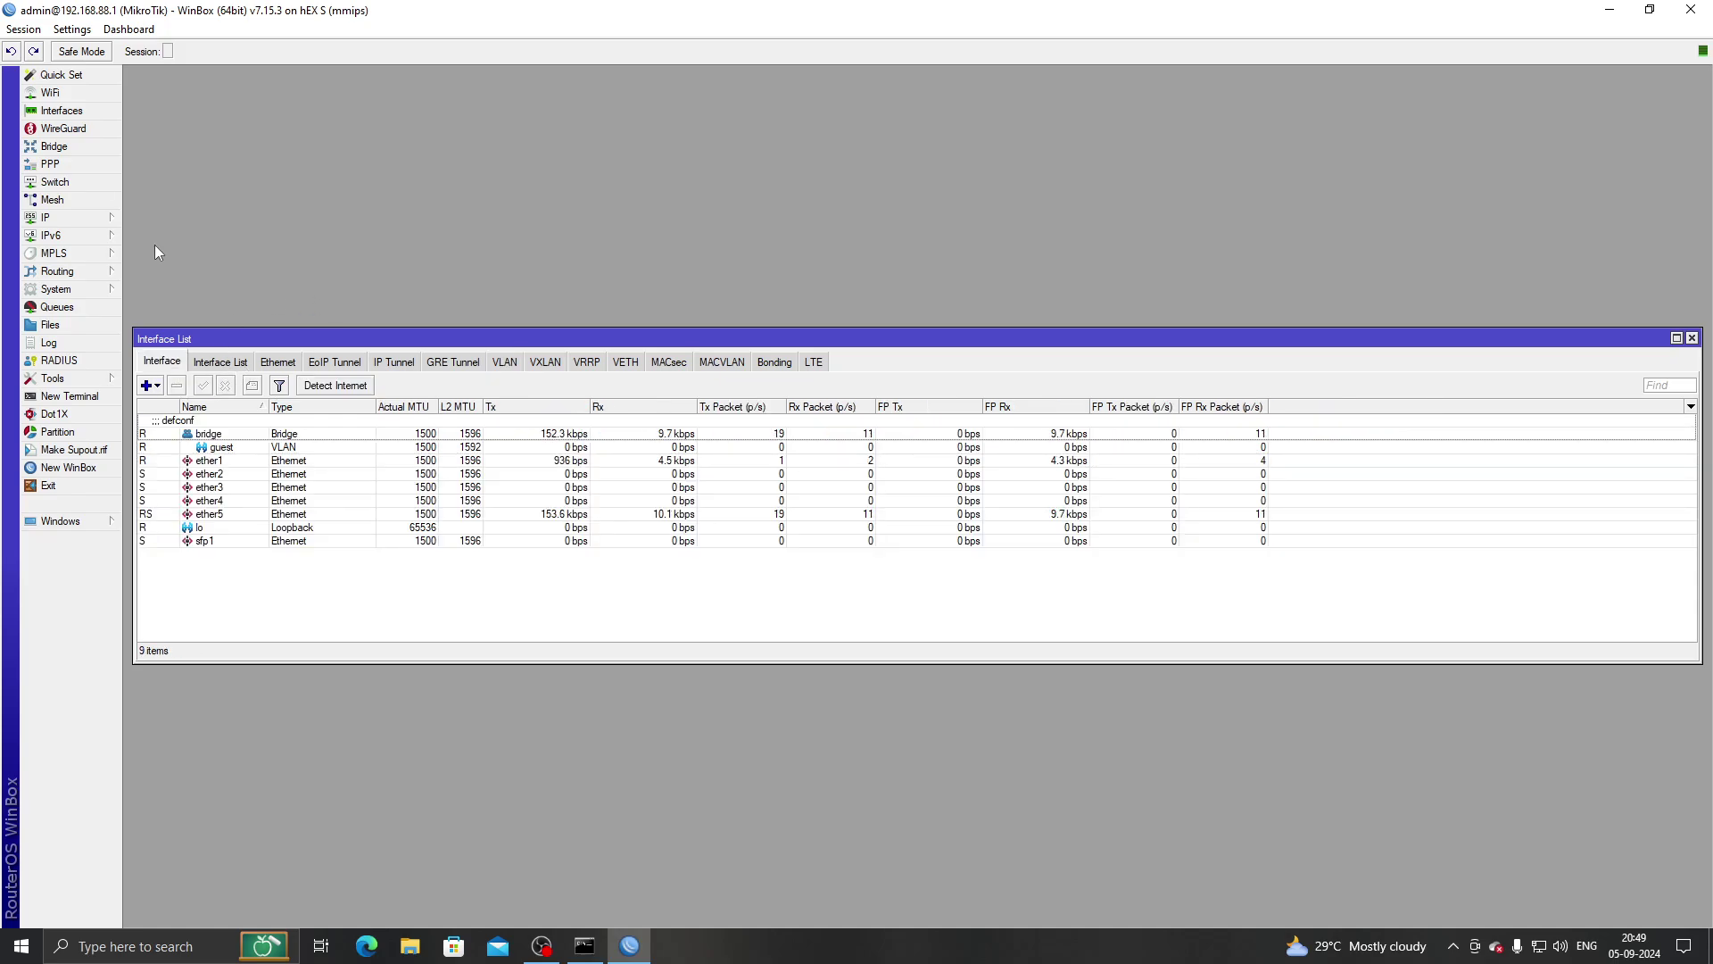
click(239, 364)
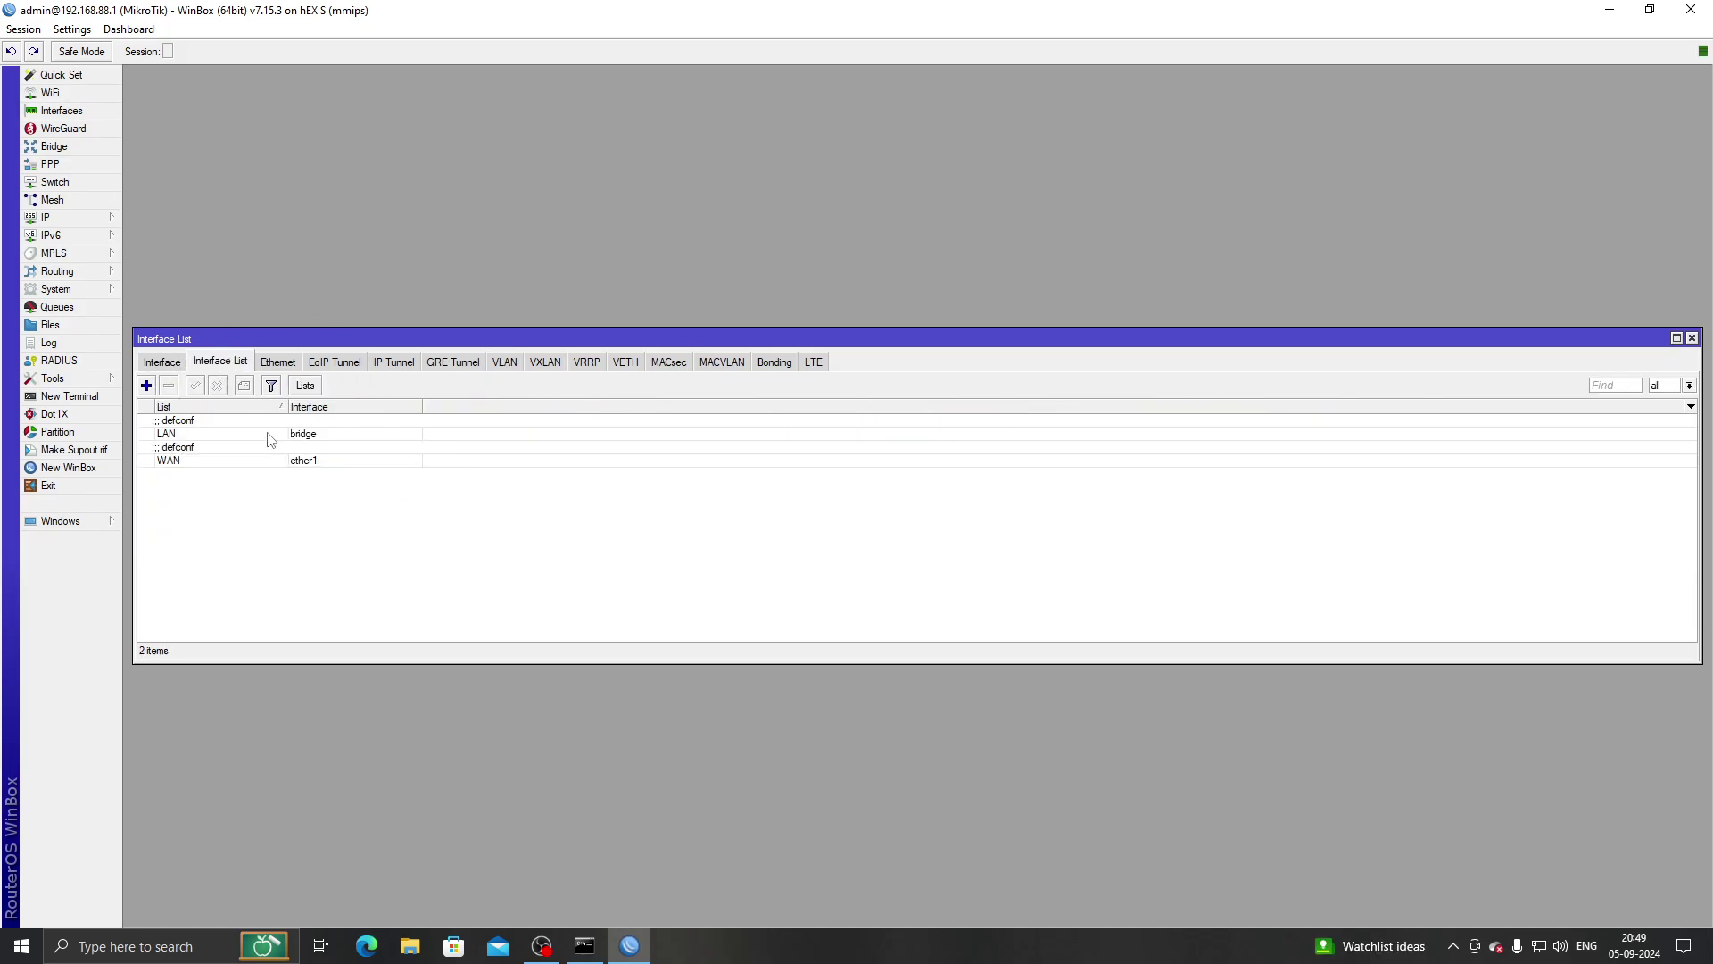
click(203, 436)
double_click(364, 439)
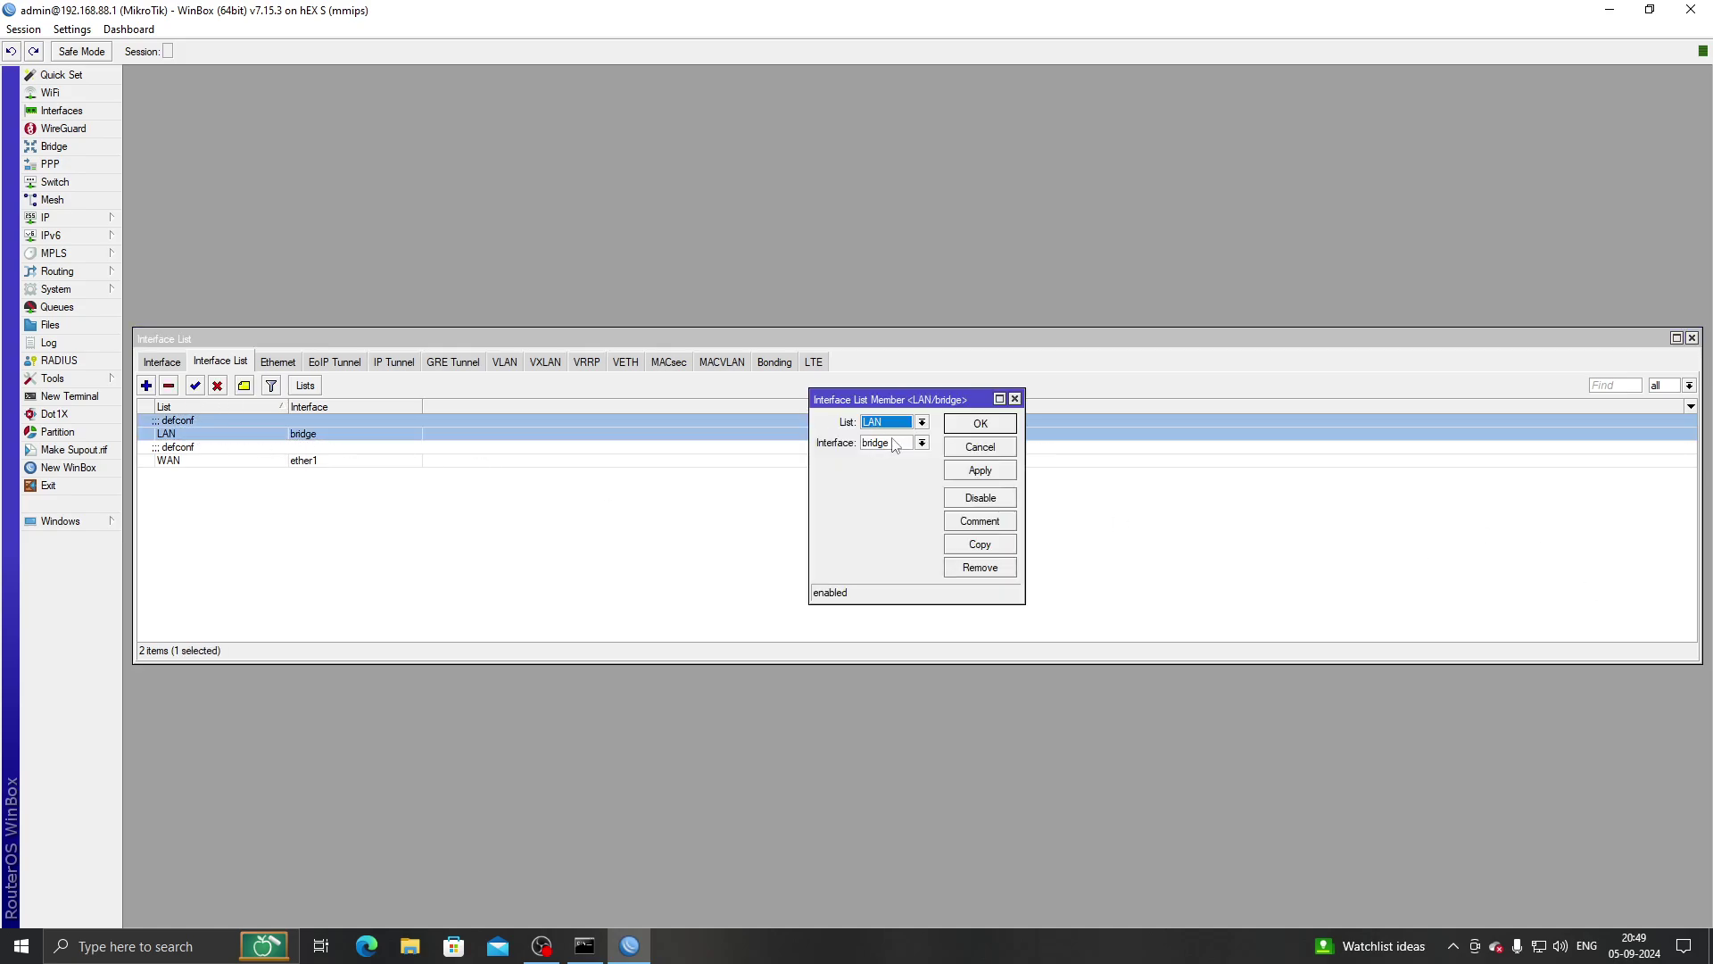
click(975, 451)
Add guest as a member of the LAN interface list.
click(146, 386)
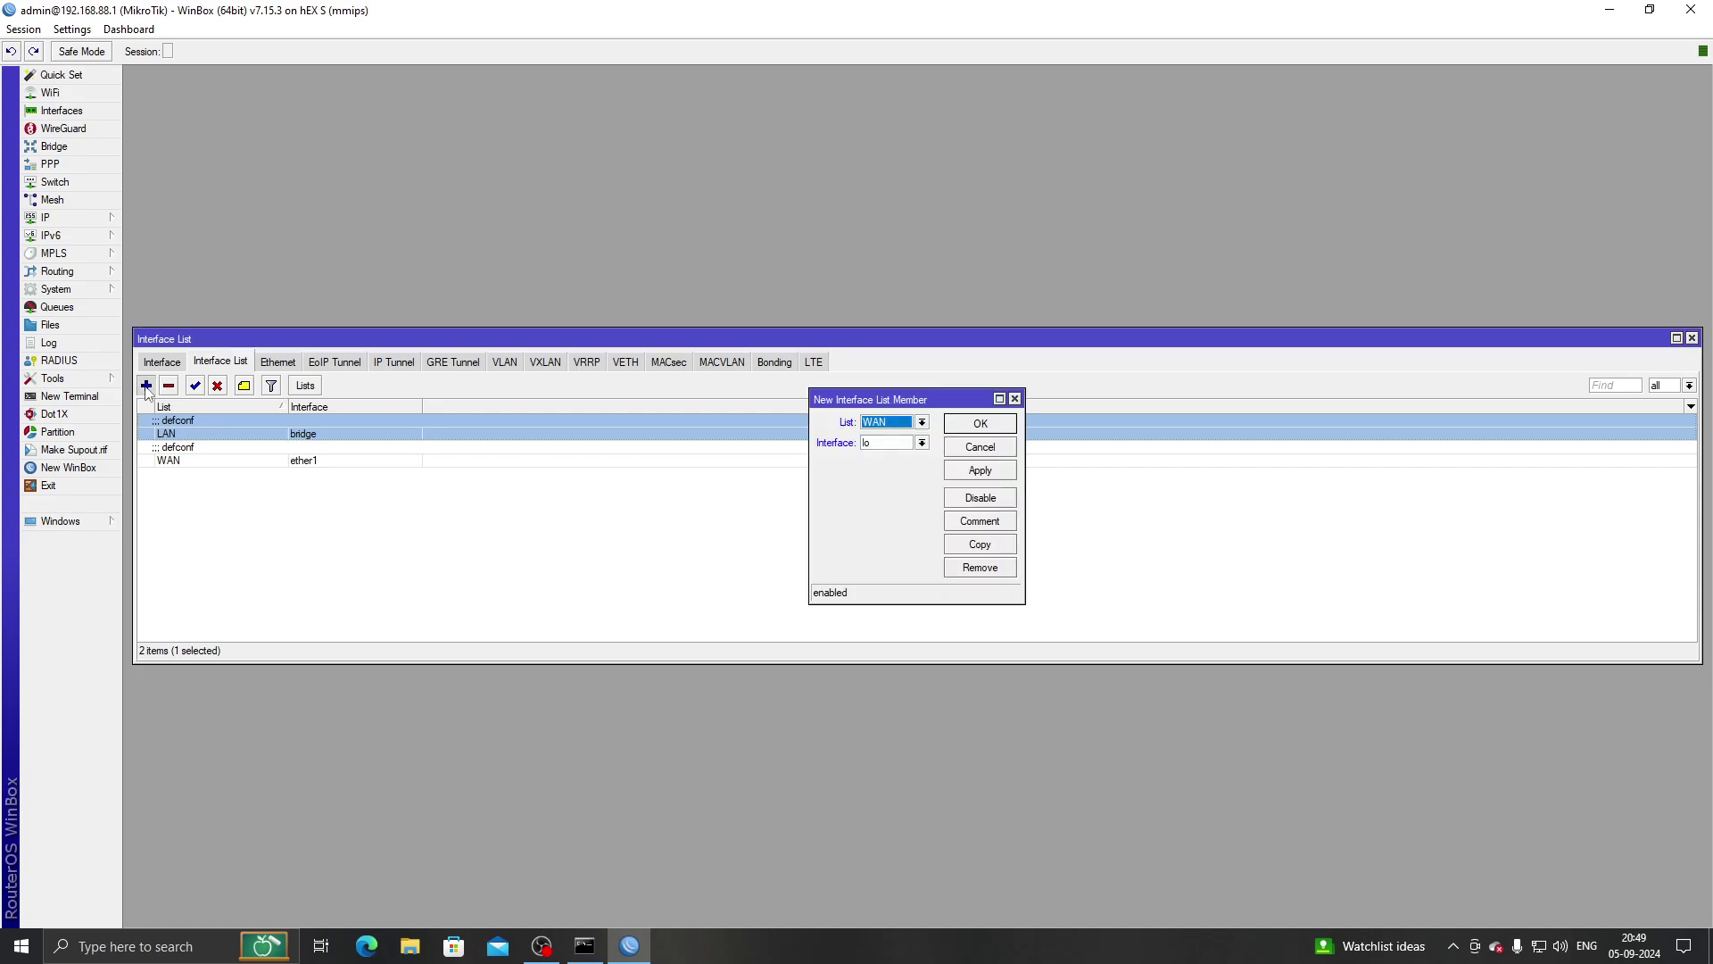
click(922, 443)
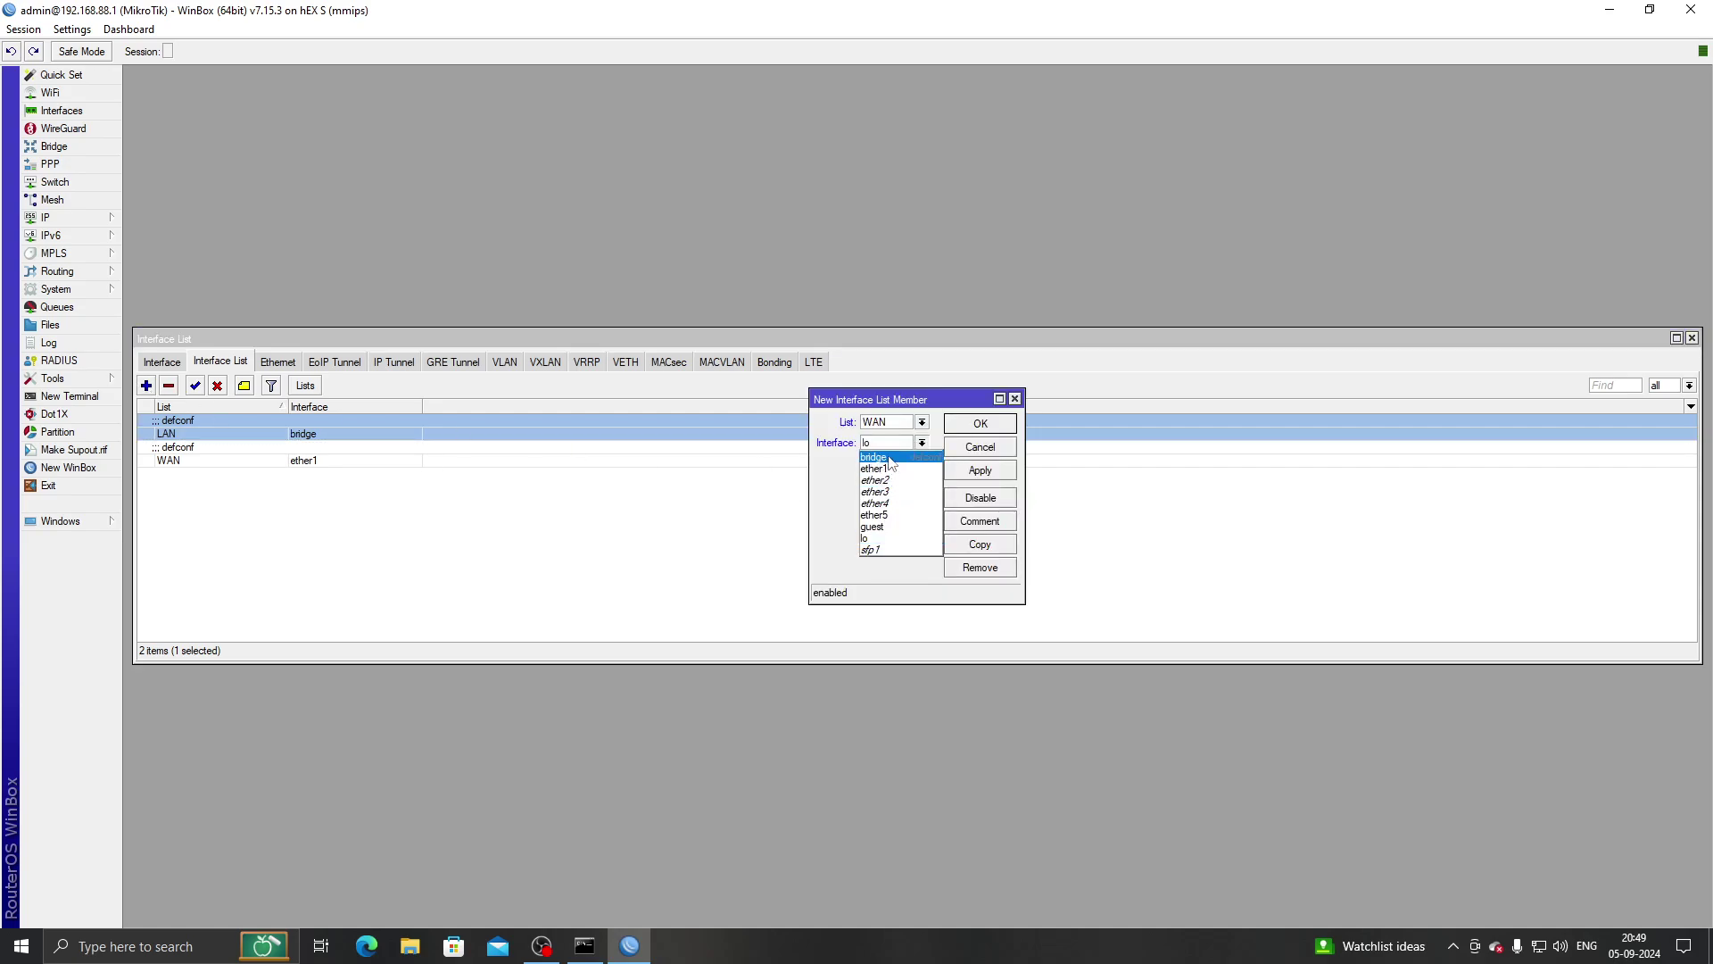
click(873, 527)
click(922, 422)
click(879, 435)
click(978, 424)
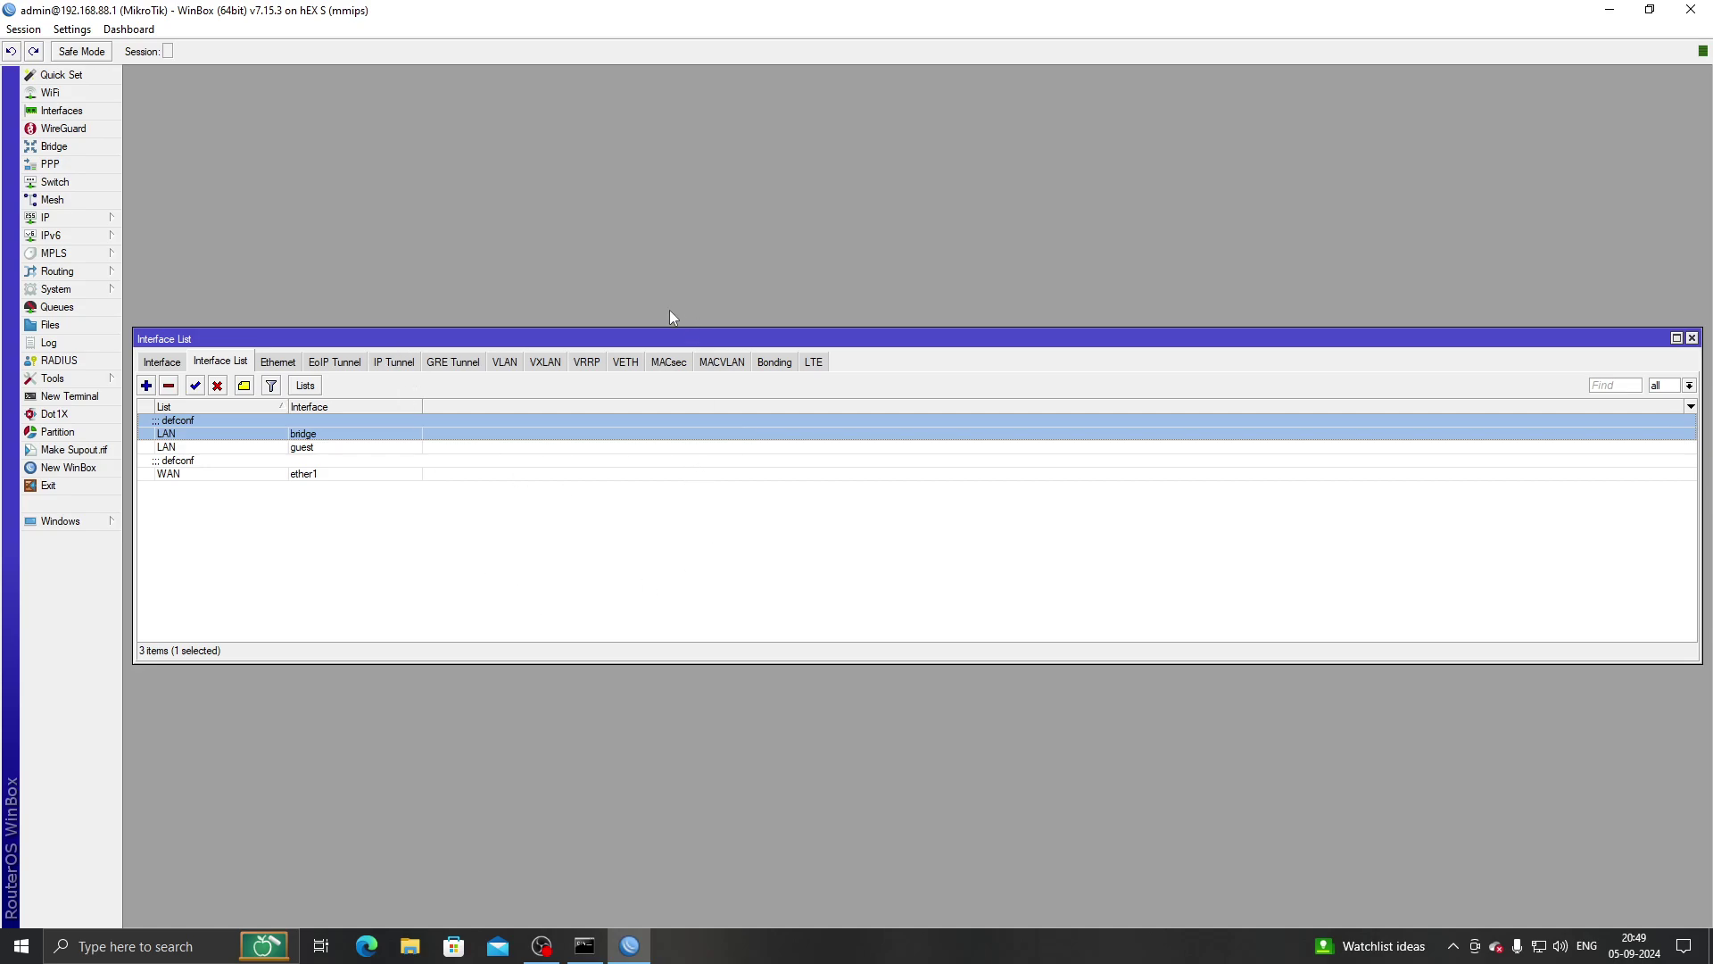
click(24, 30)
Start a bridge VLAN entry with VLAN ID 100, tagged on bridge.
click(85, 161)
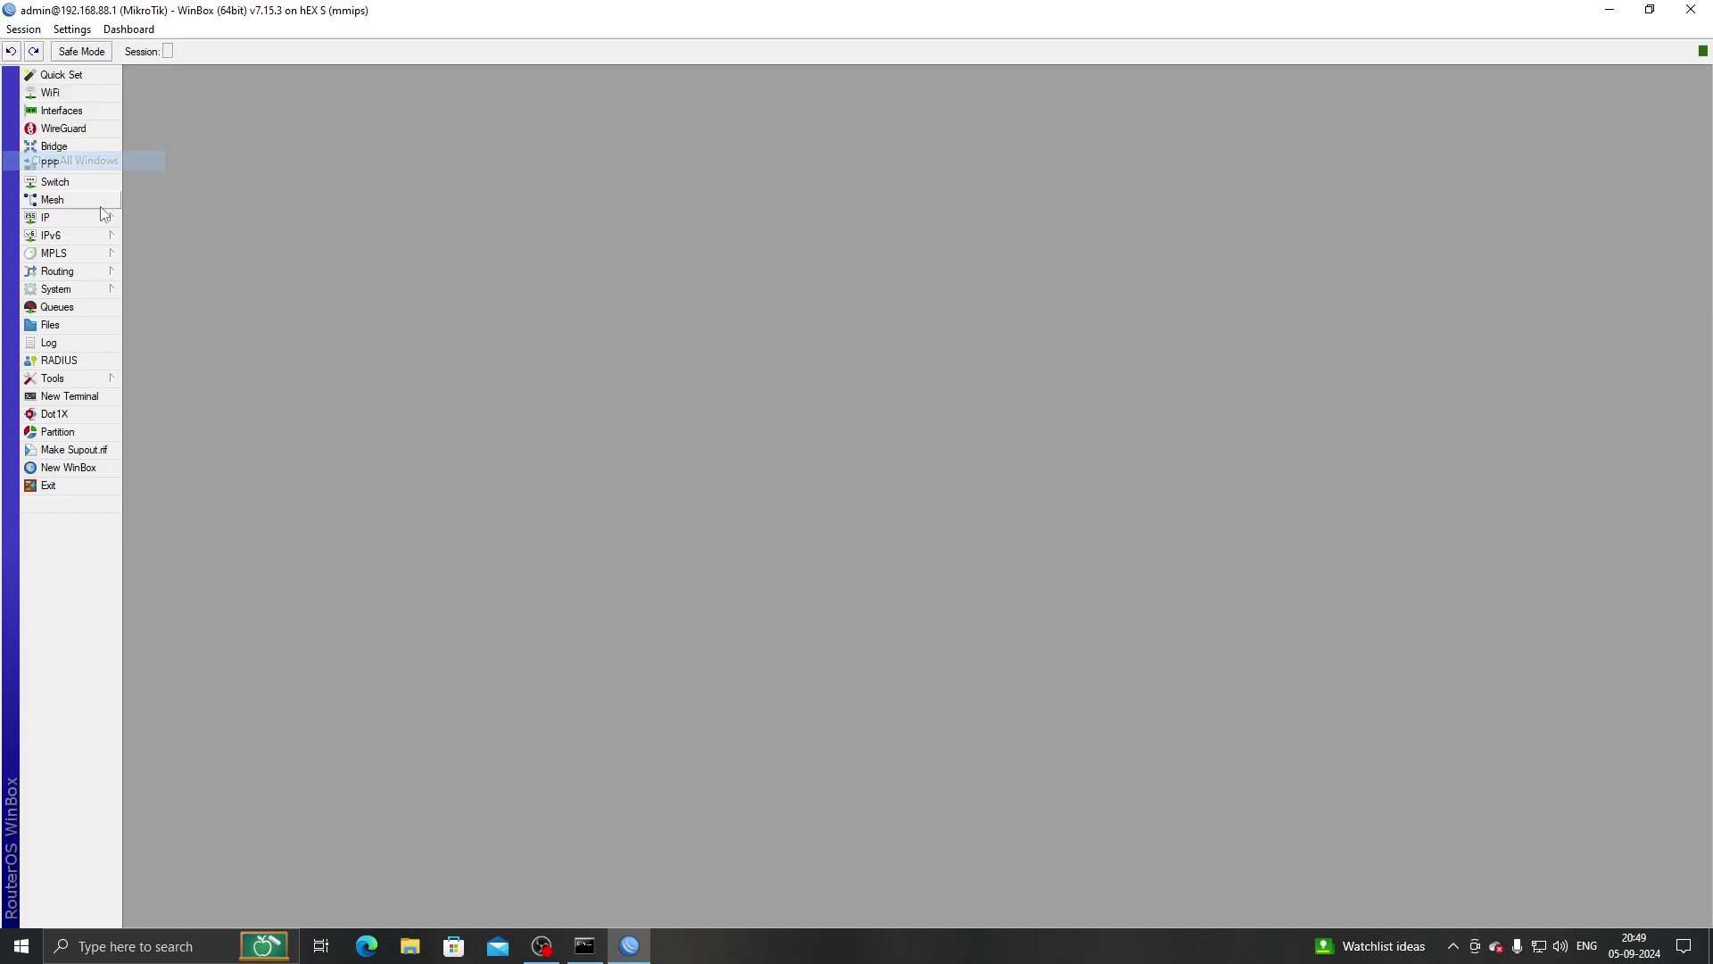
click(84, 111)
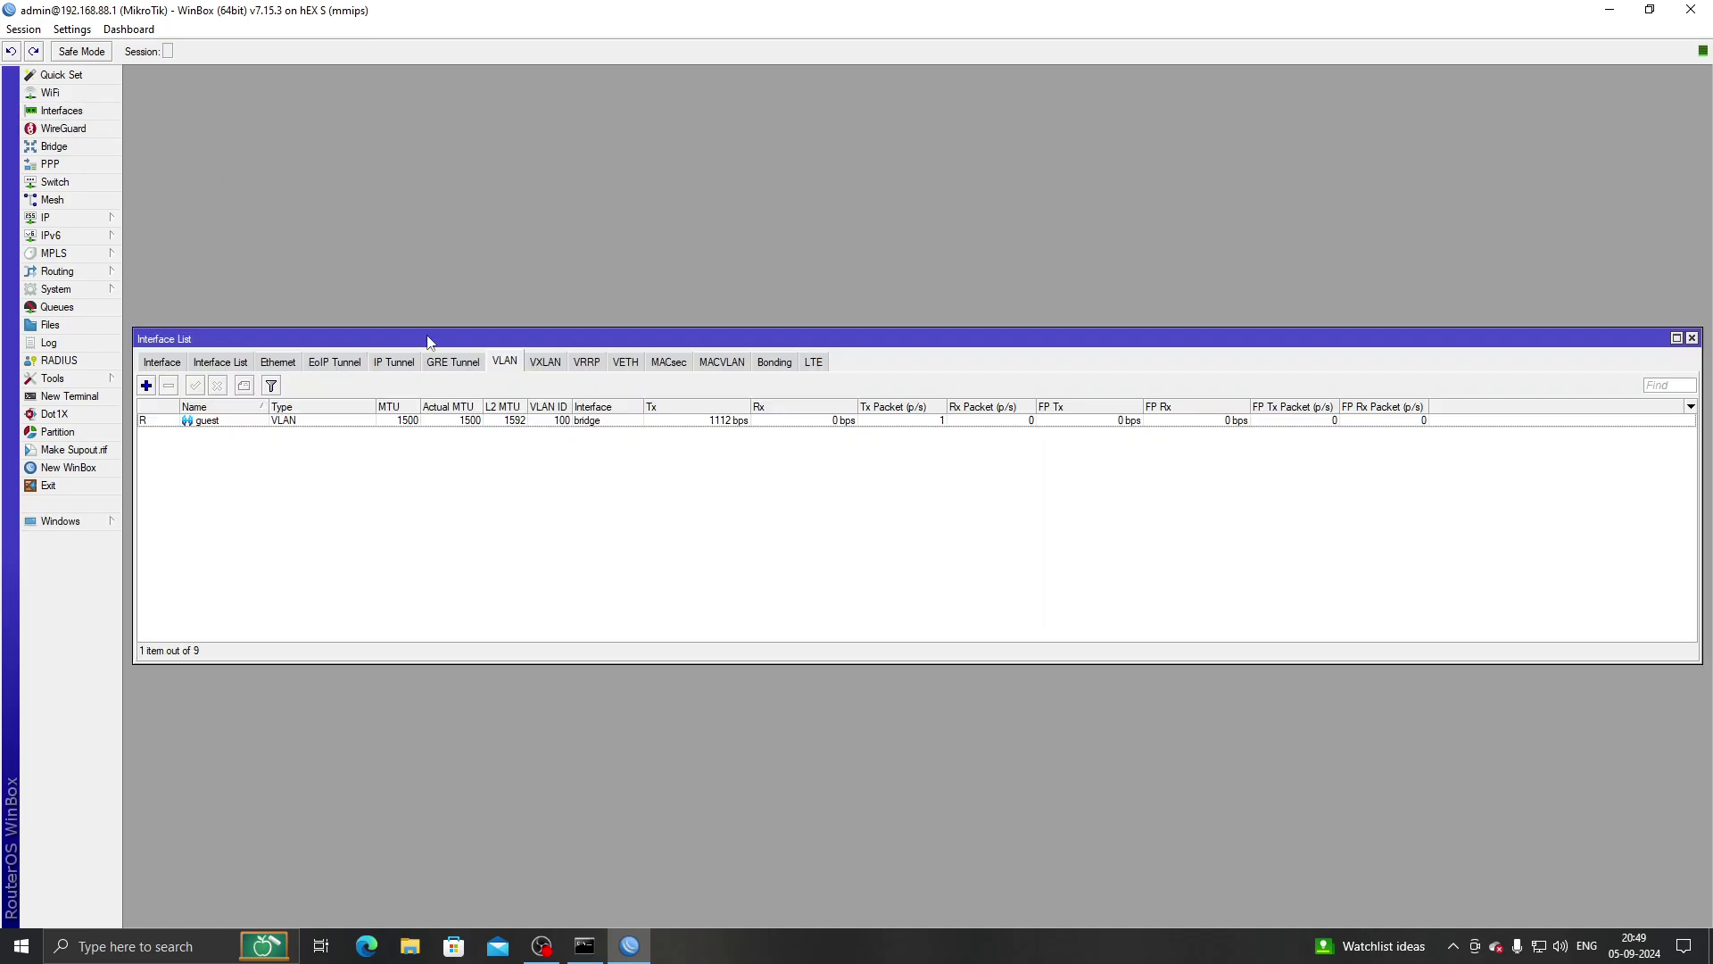
click(93, 218)
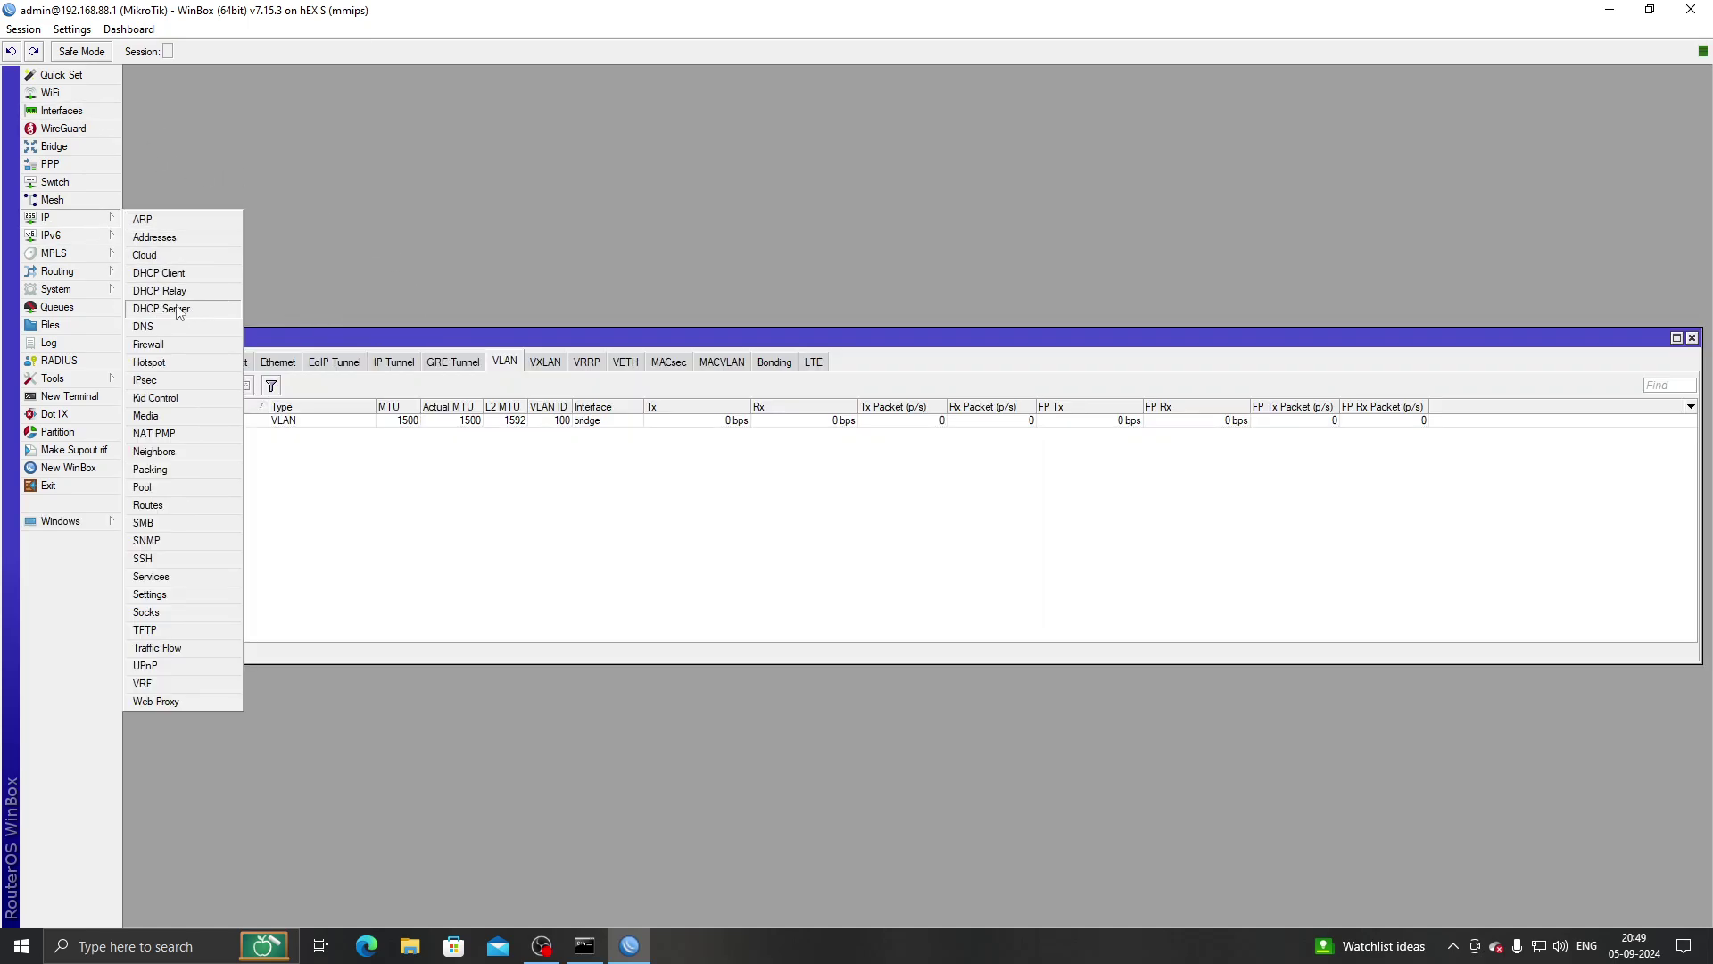
click(60, 149)
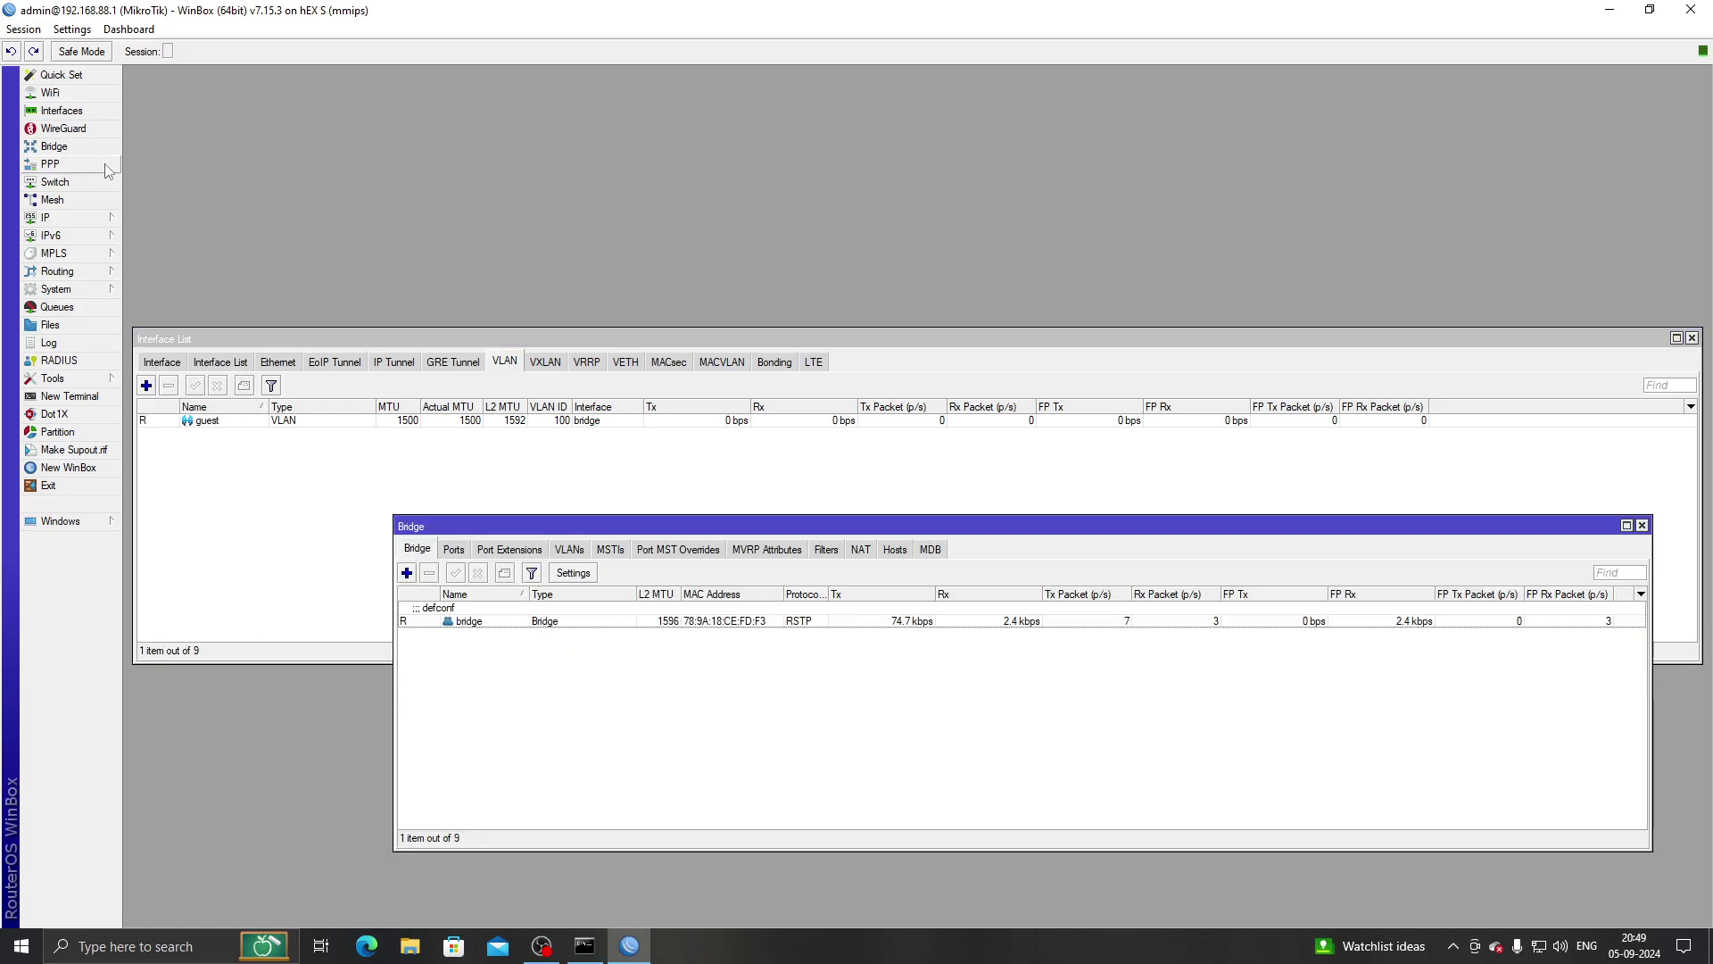
click(569, 550)
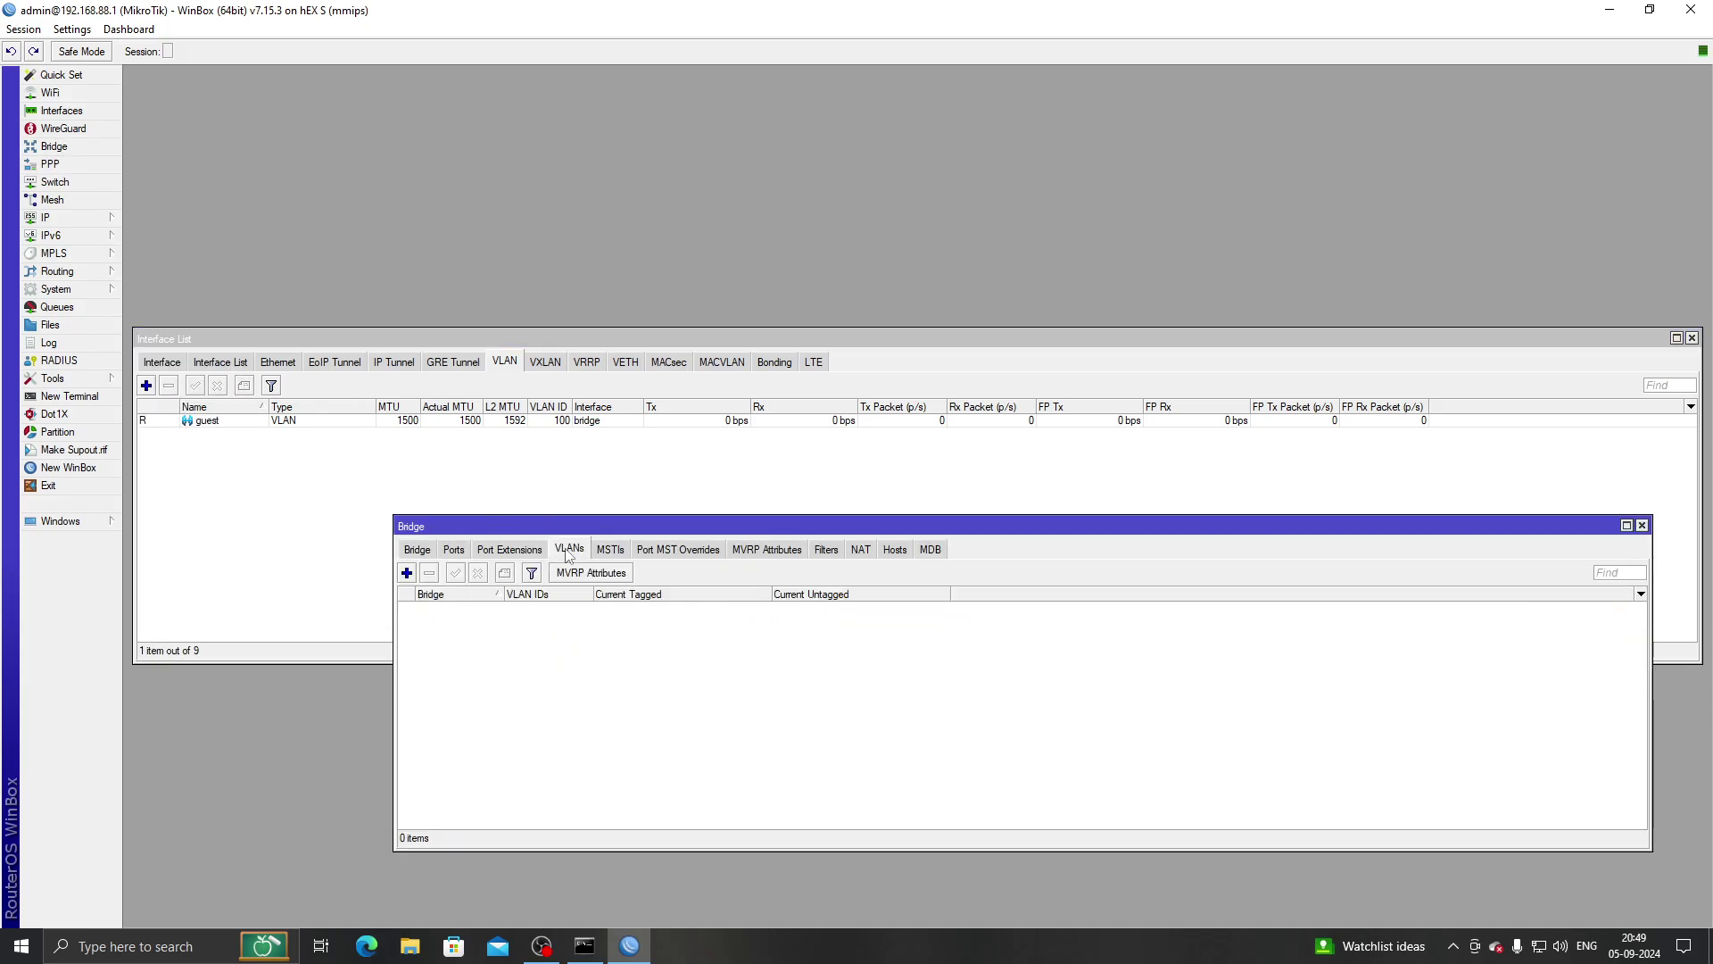
click(407, 573)
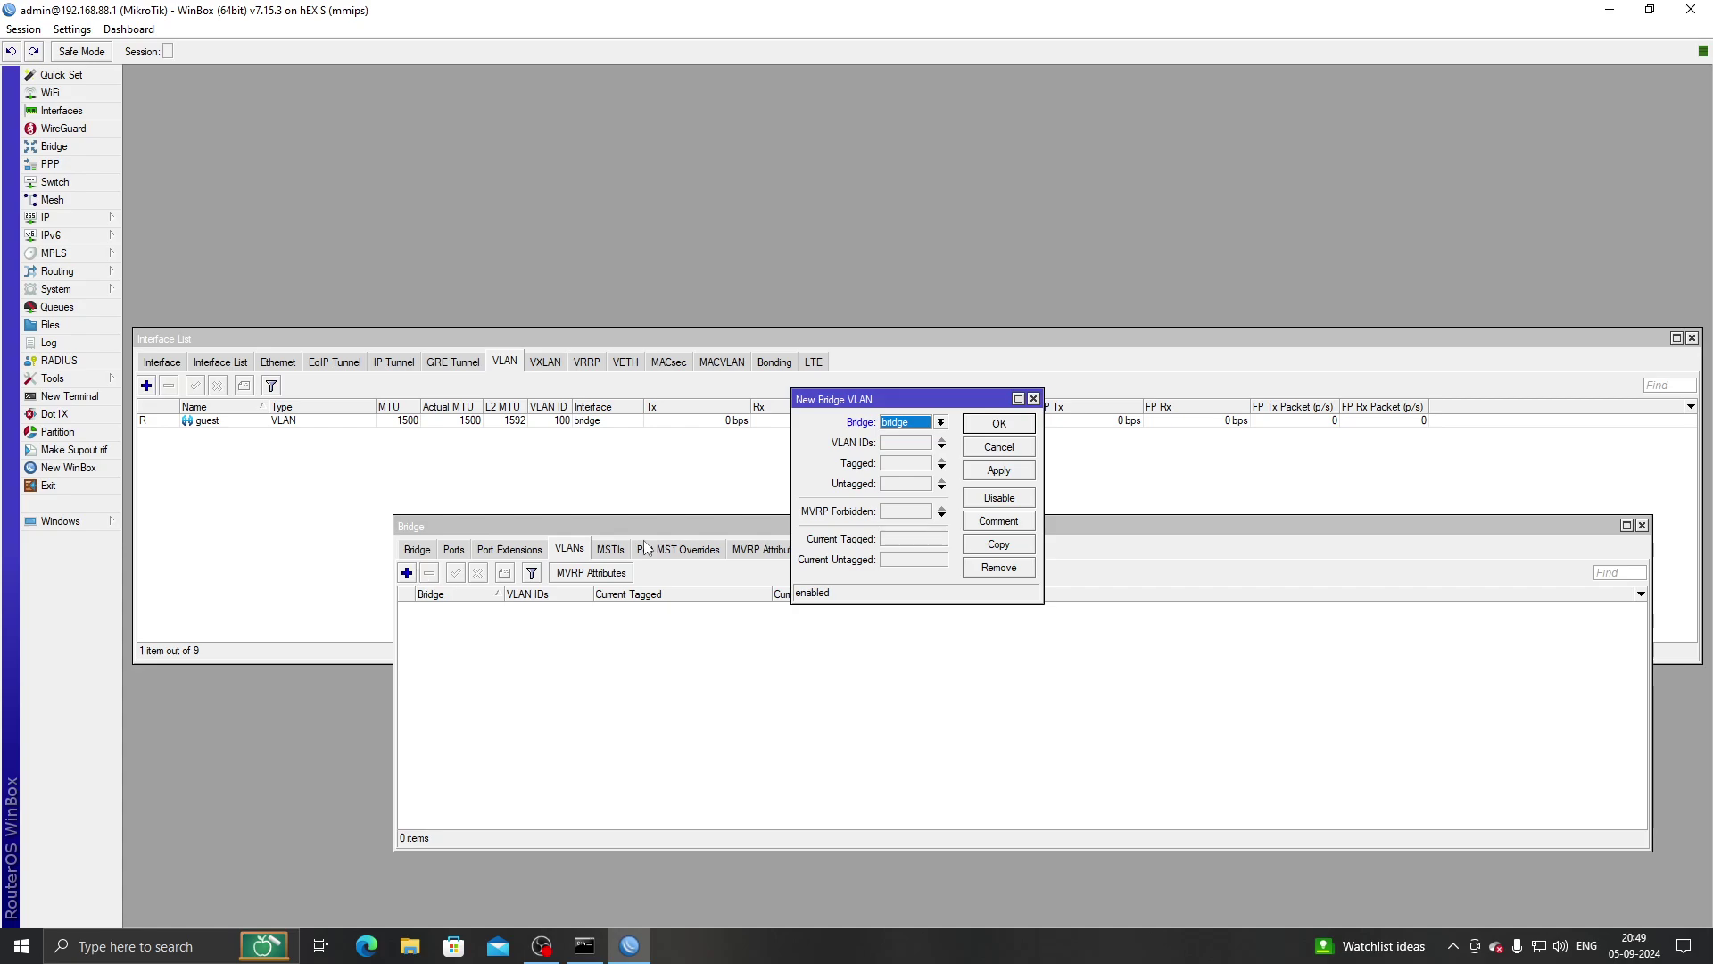
click(916, 444)
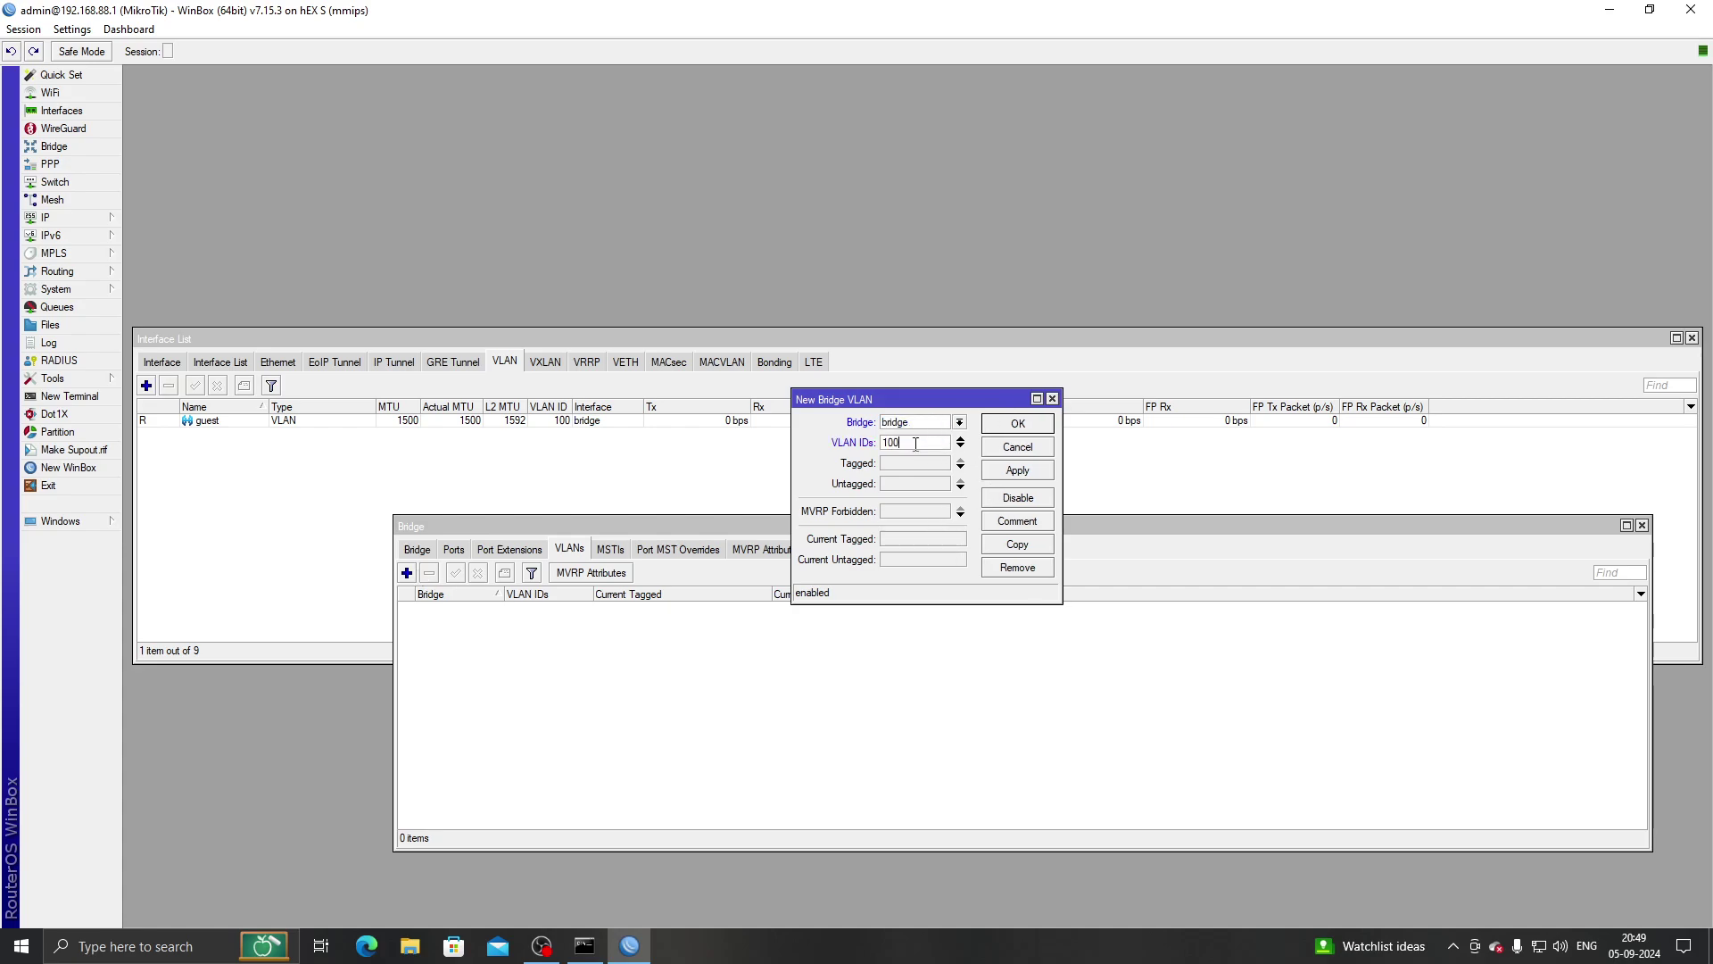
text(100)
click(934, 473)
click(944, 463)
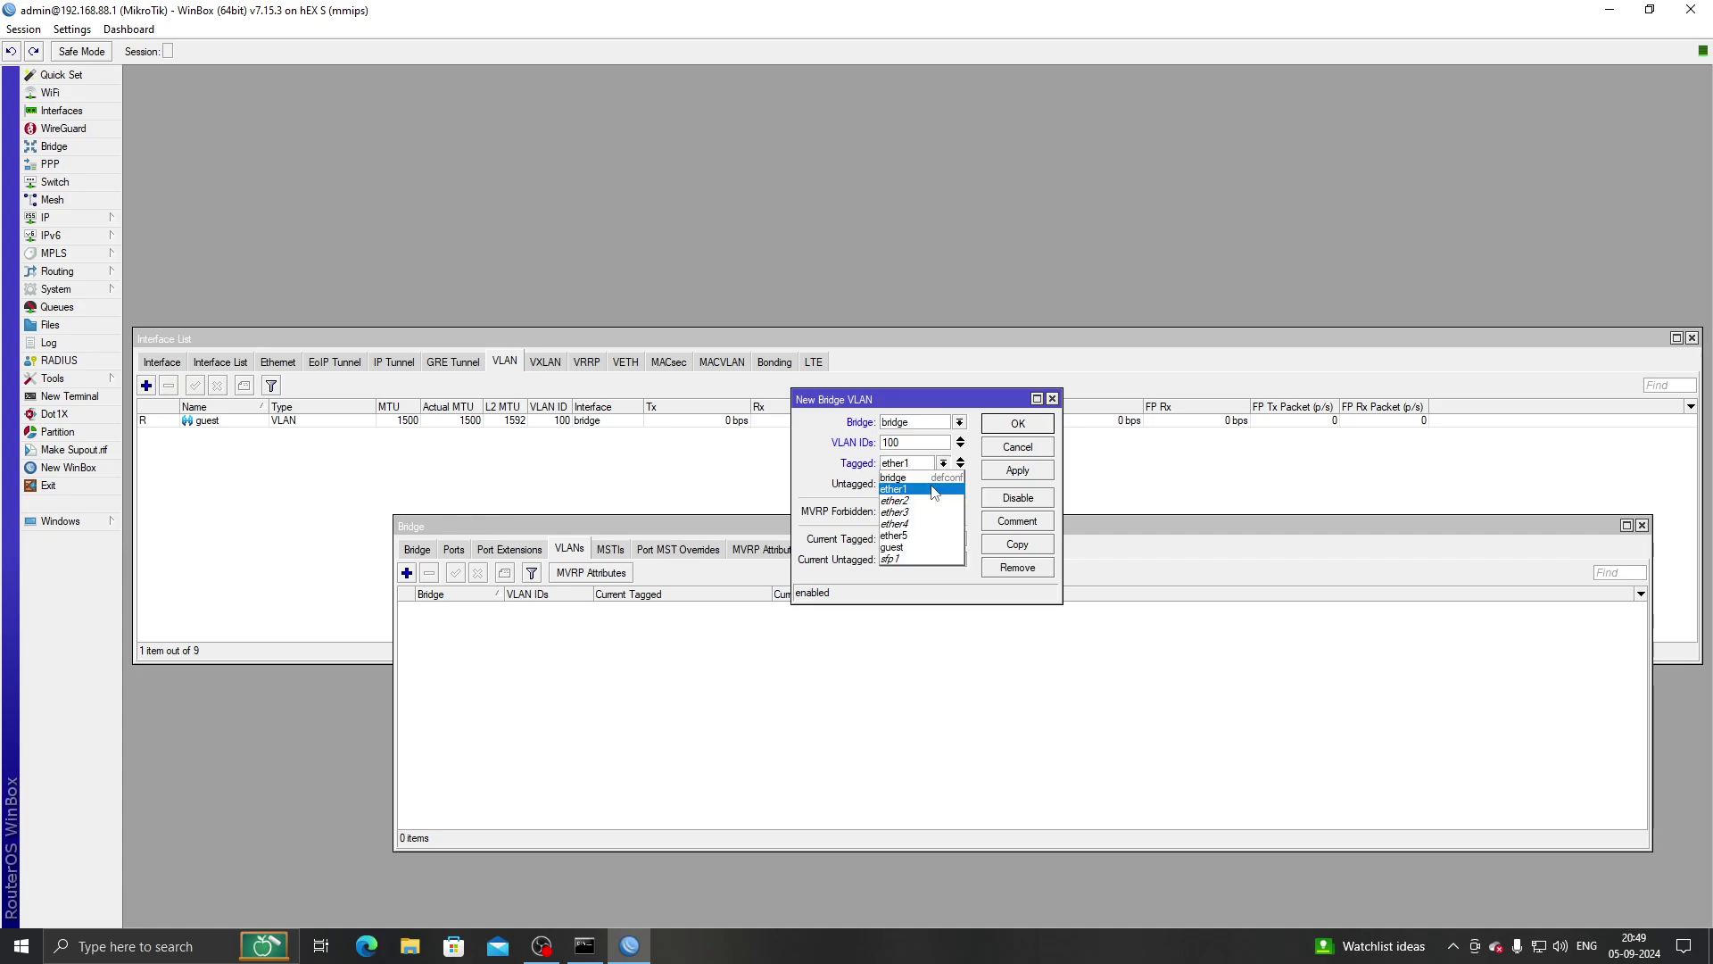
click(932, 476)
click(916, 483)
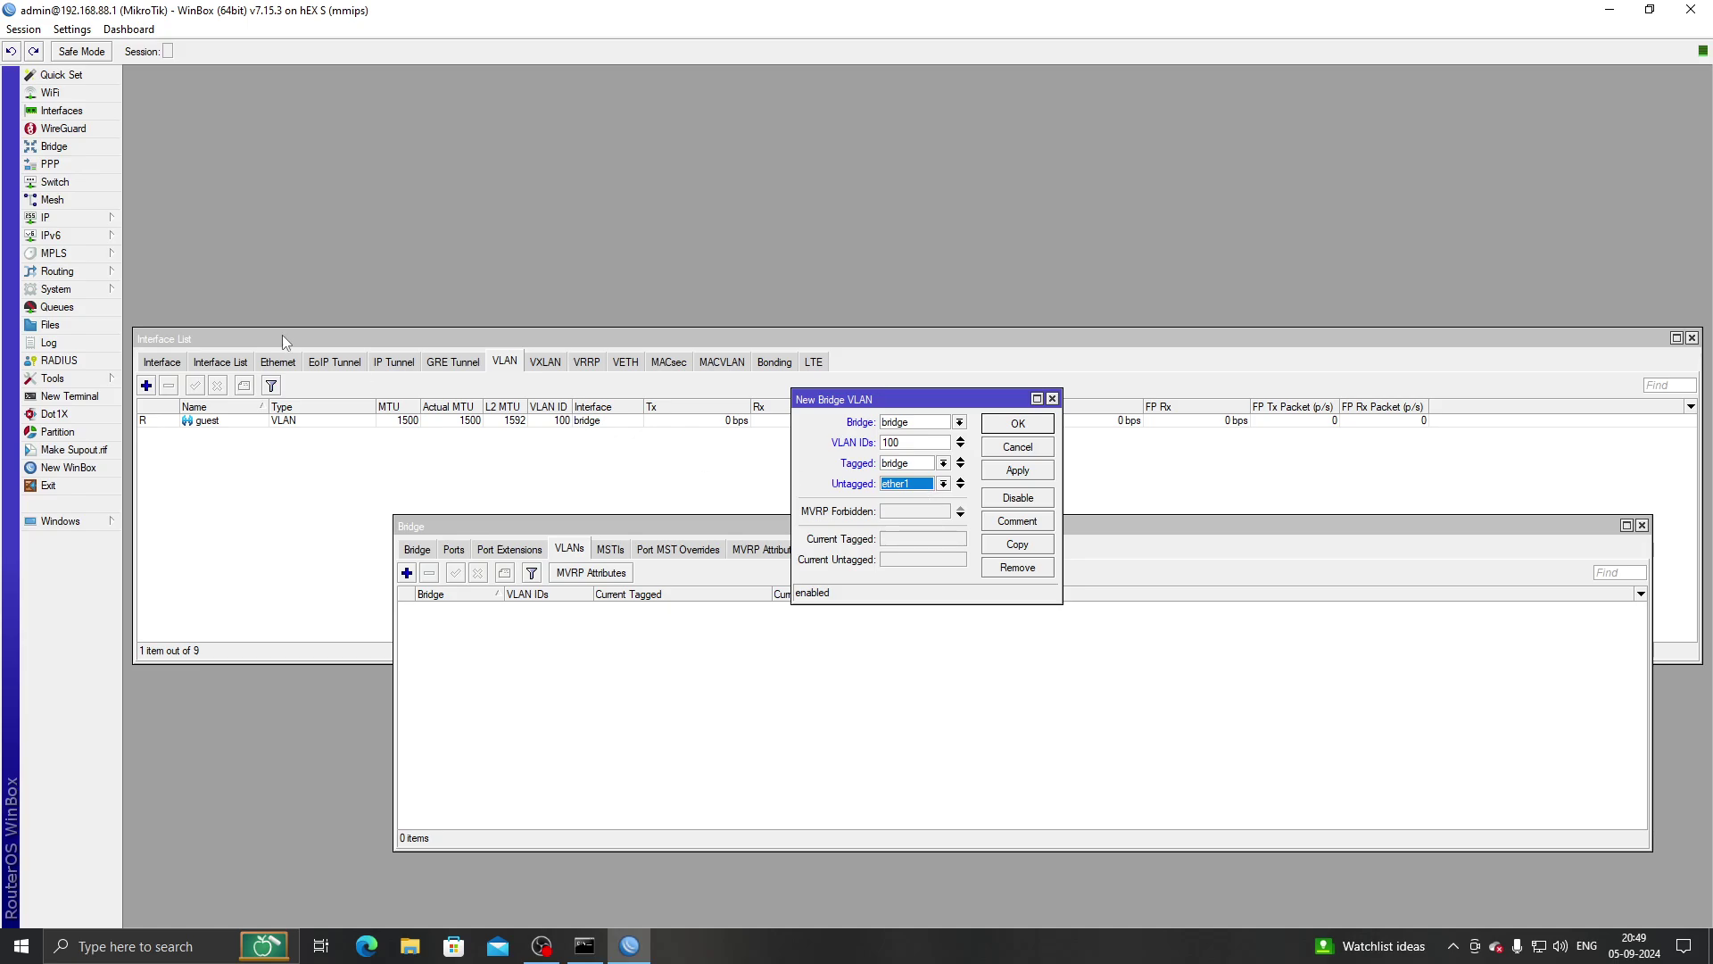
Make ether5 the untagged port for VLAN 100 and save the entry.
click(44, 218)
click(162, 309)
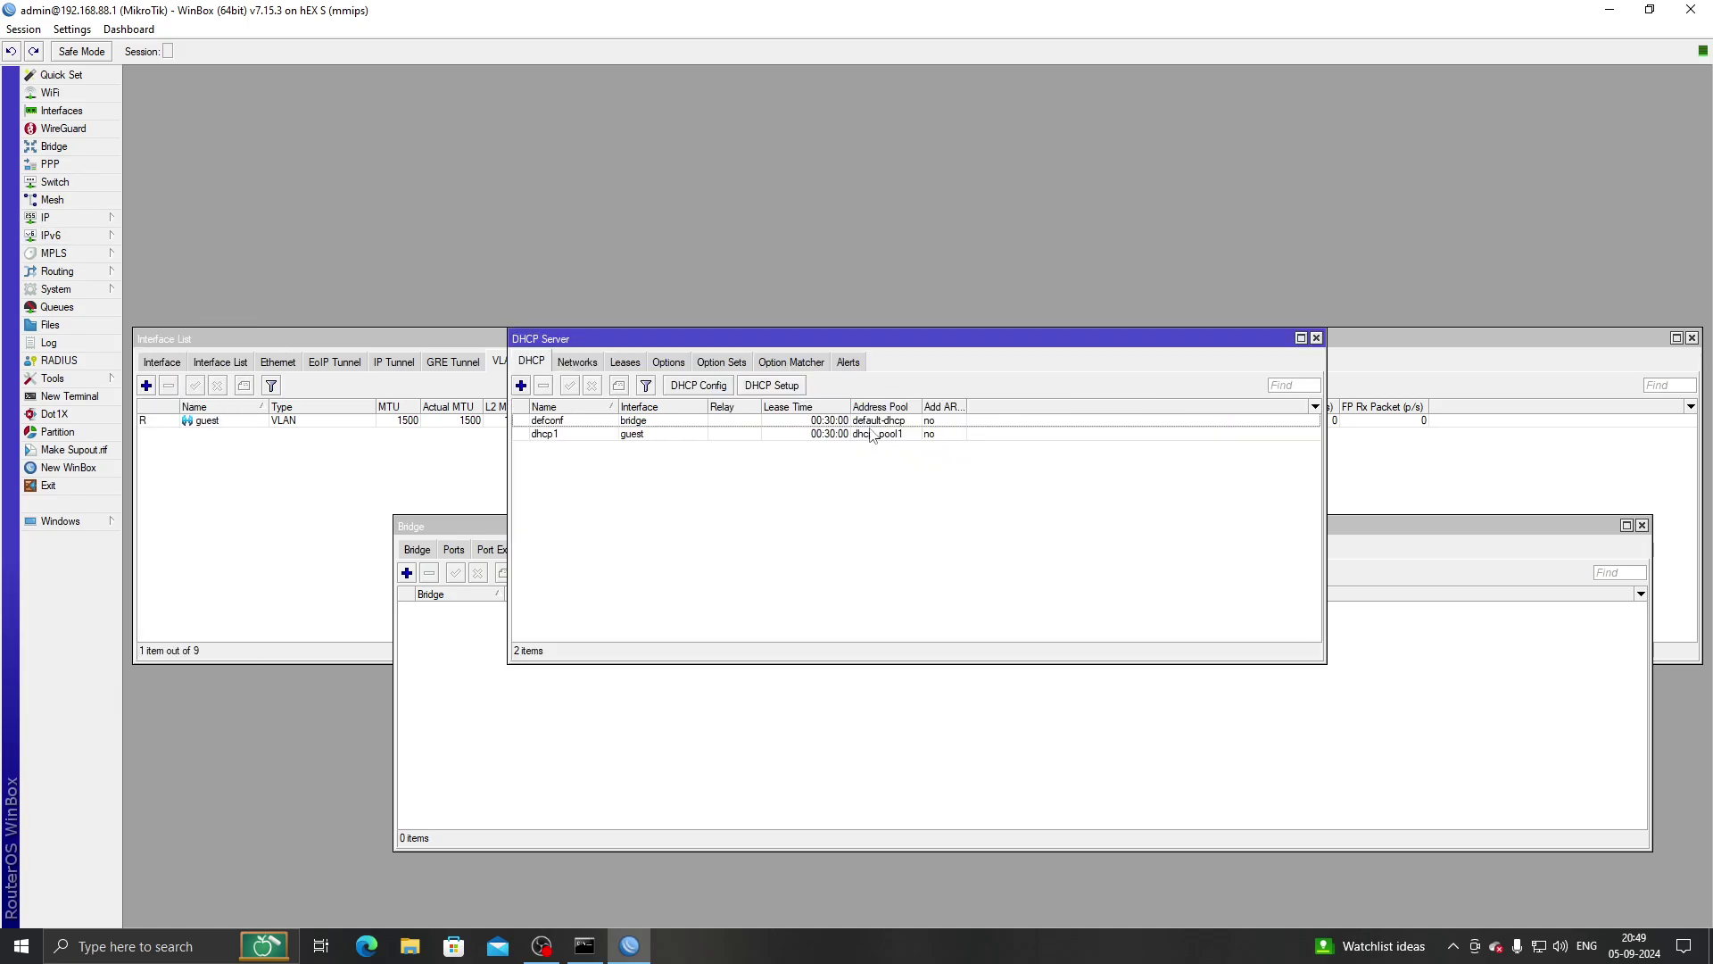
click(624, 362)
drag(645, 347, 857, 560)
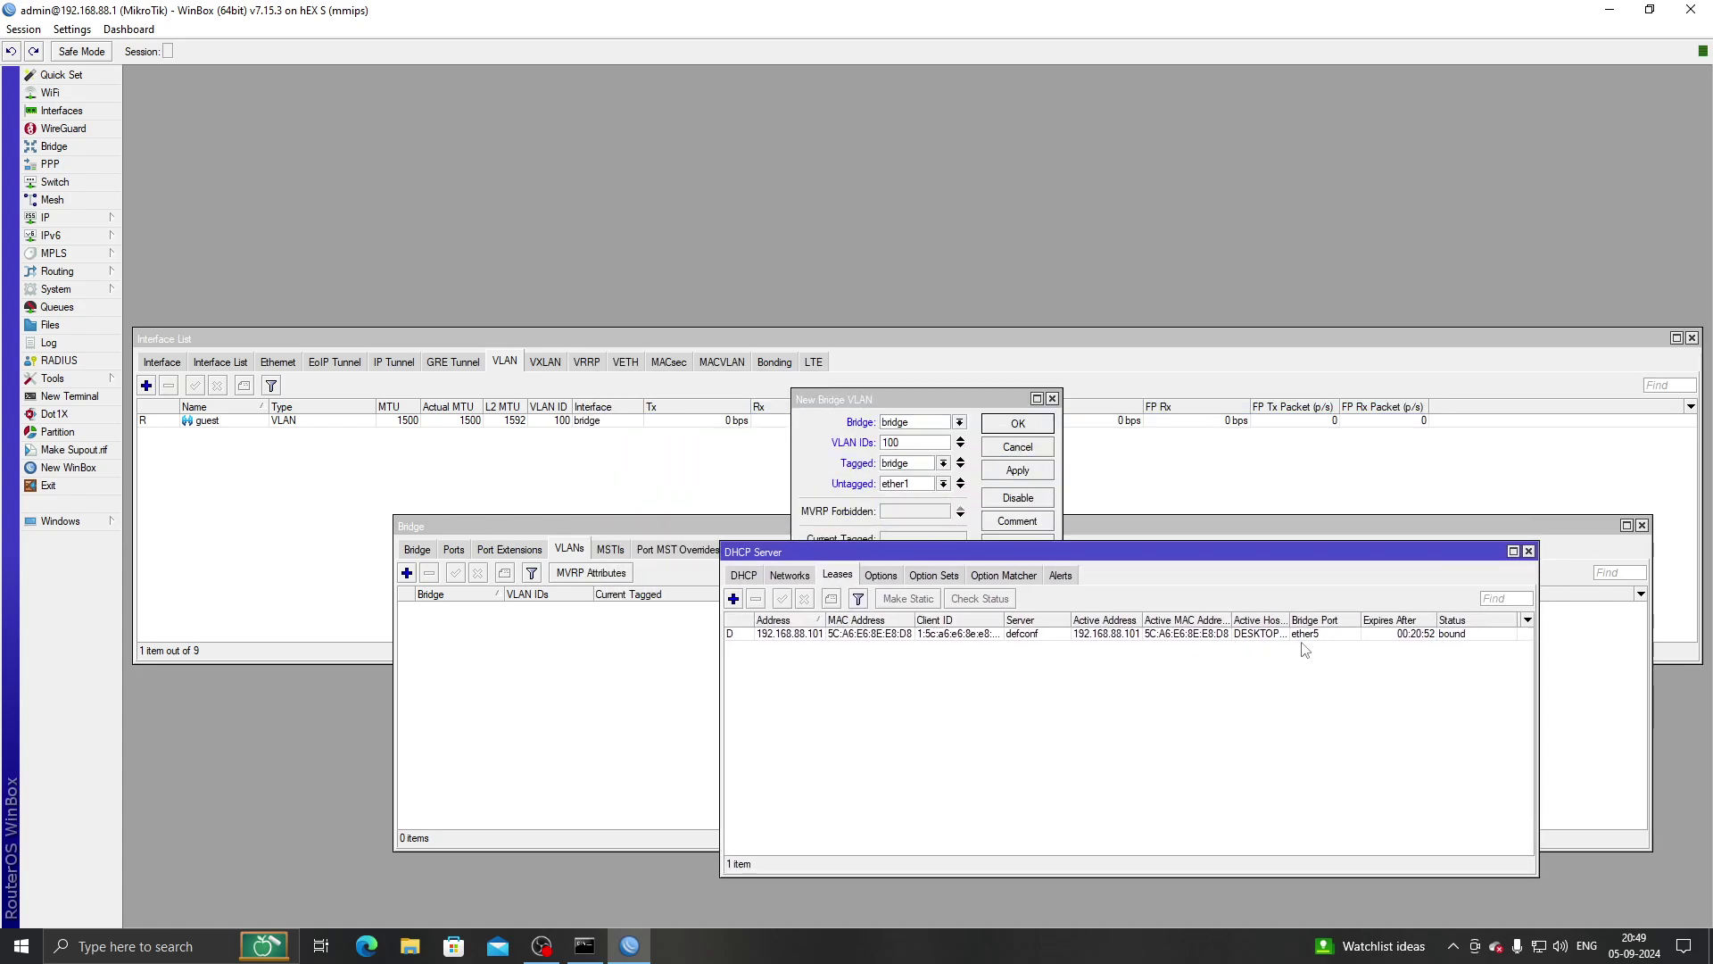
click(943, 483)
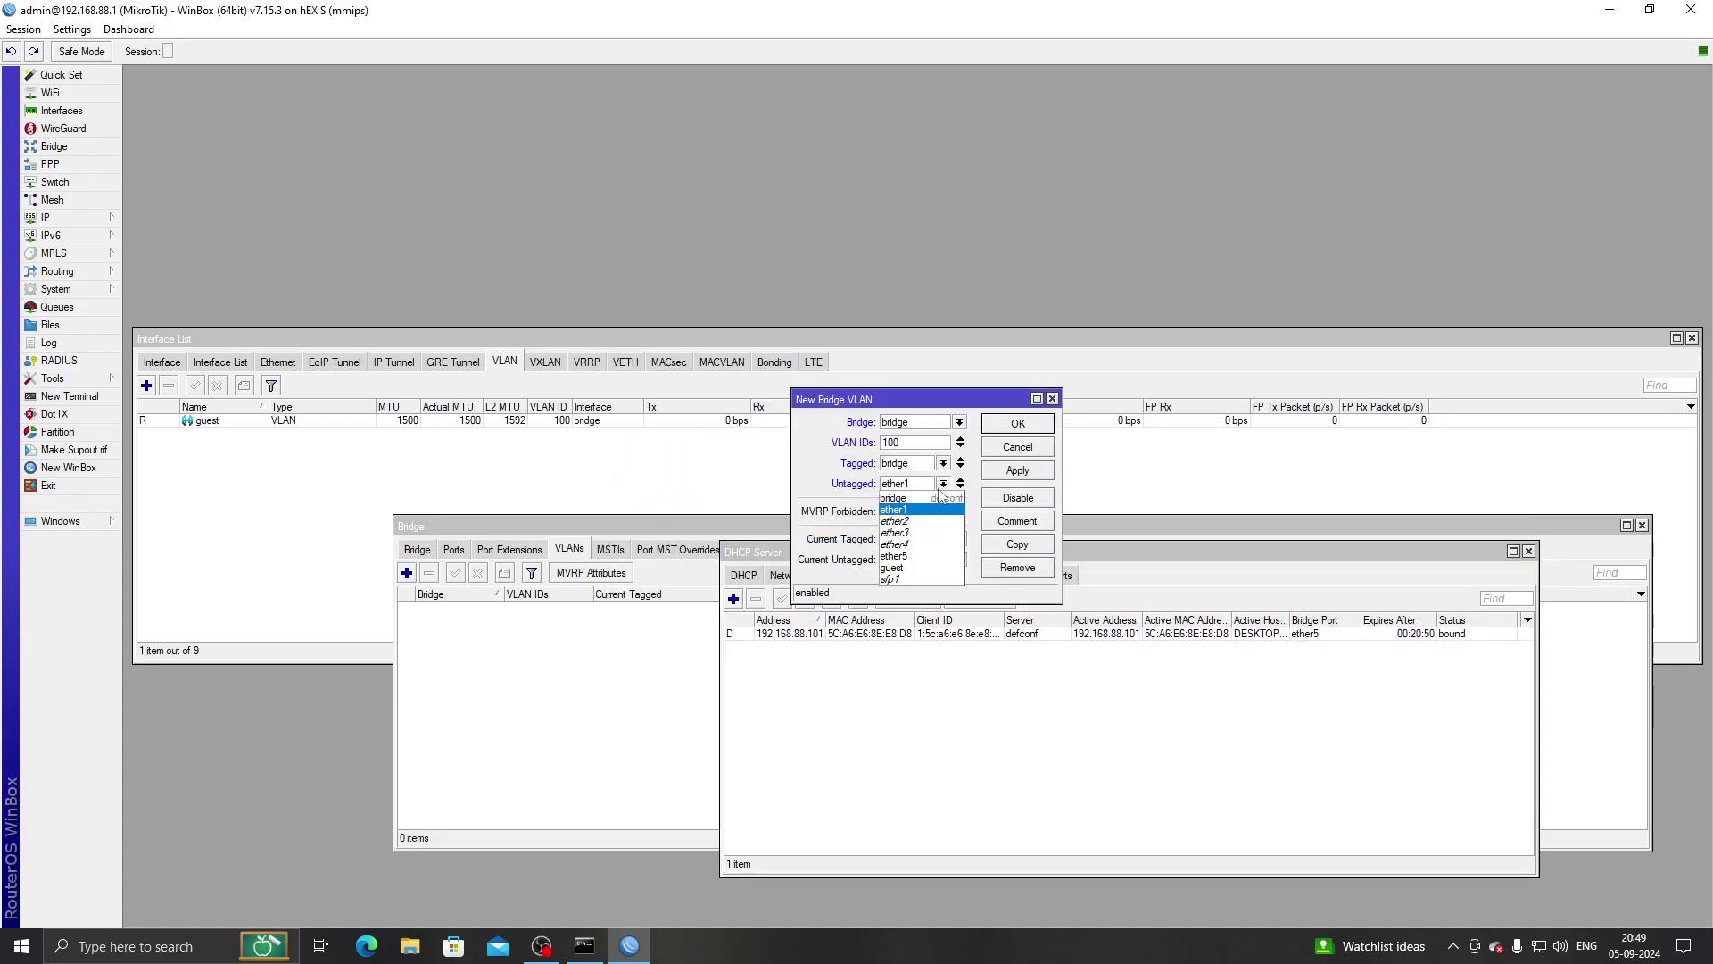
click(928, 559)
click(1027, 478)
click(1019, 423)
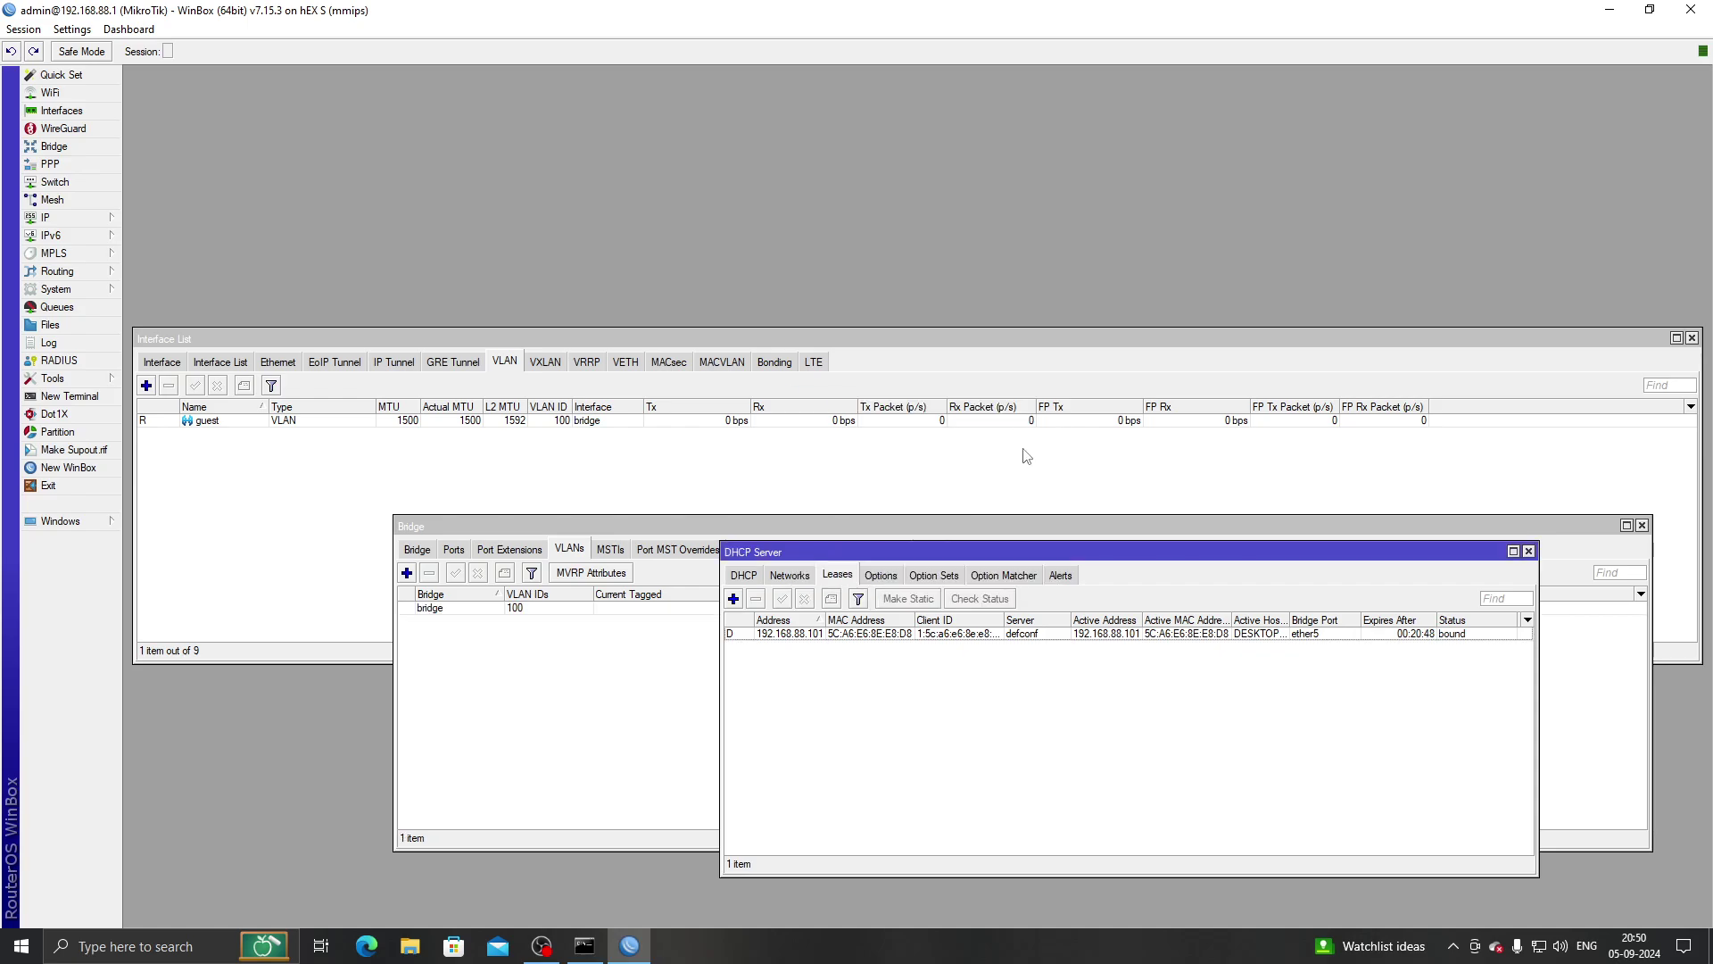
click(714, 500)
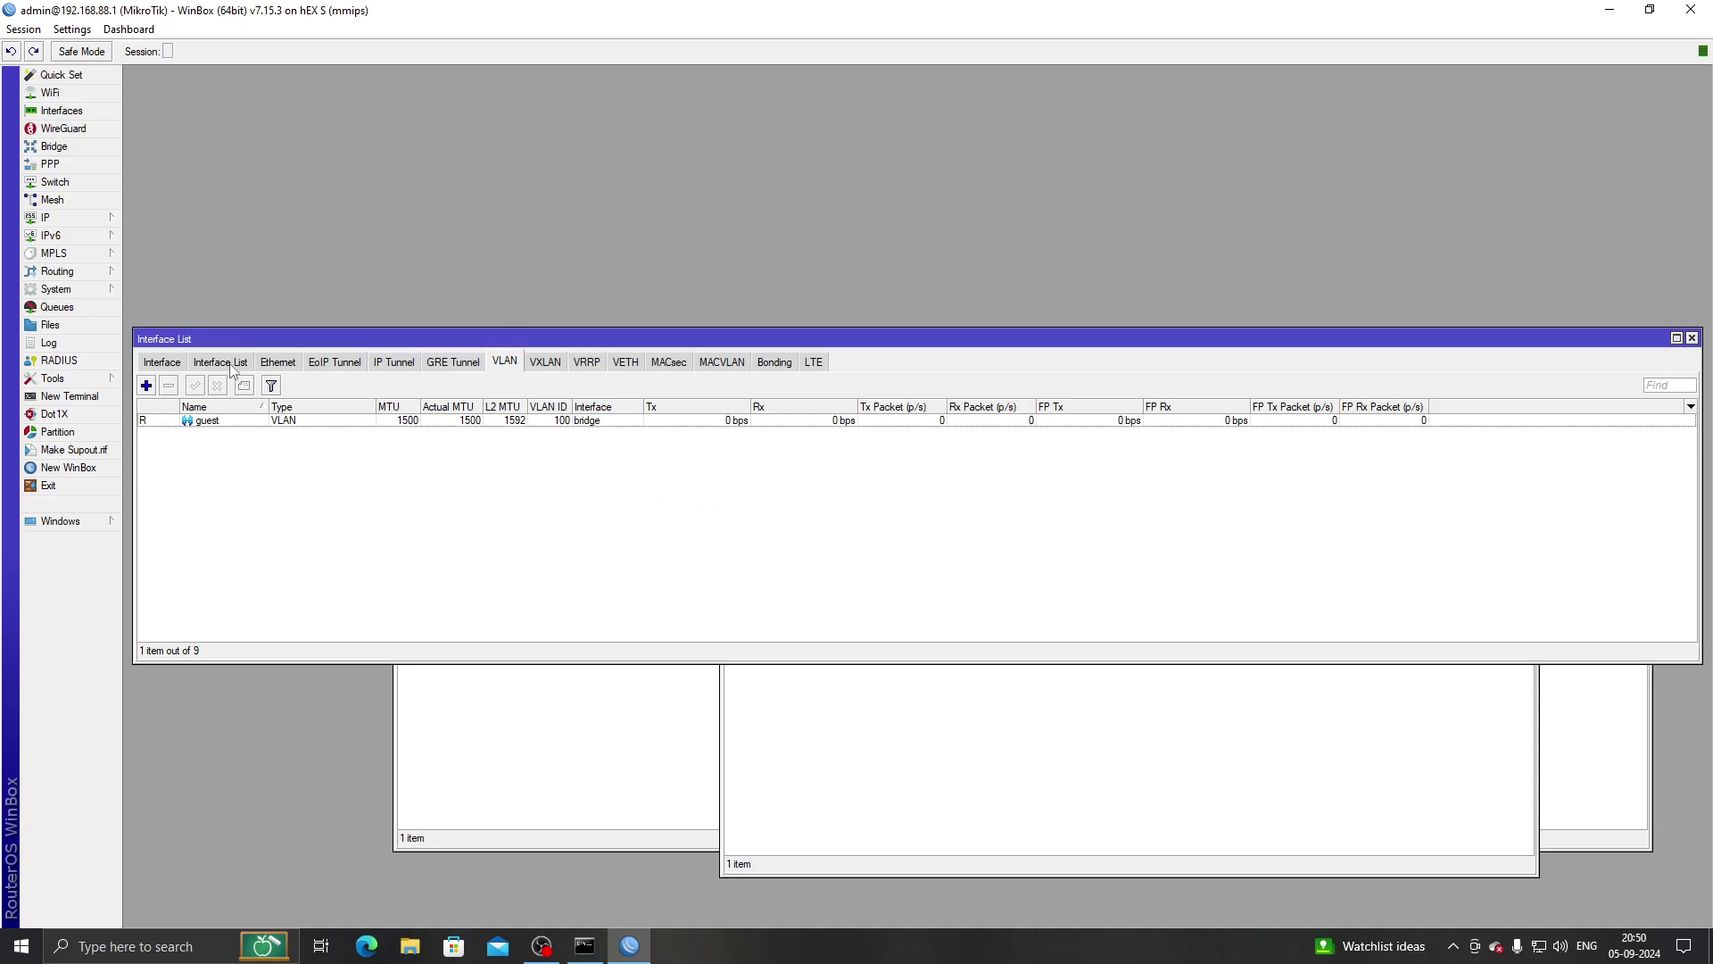
Set bridge port ether5's PVID to 100.
click(174, 366)
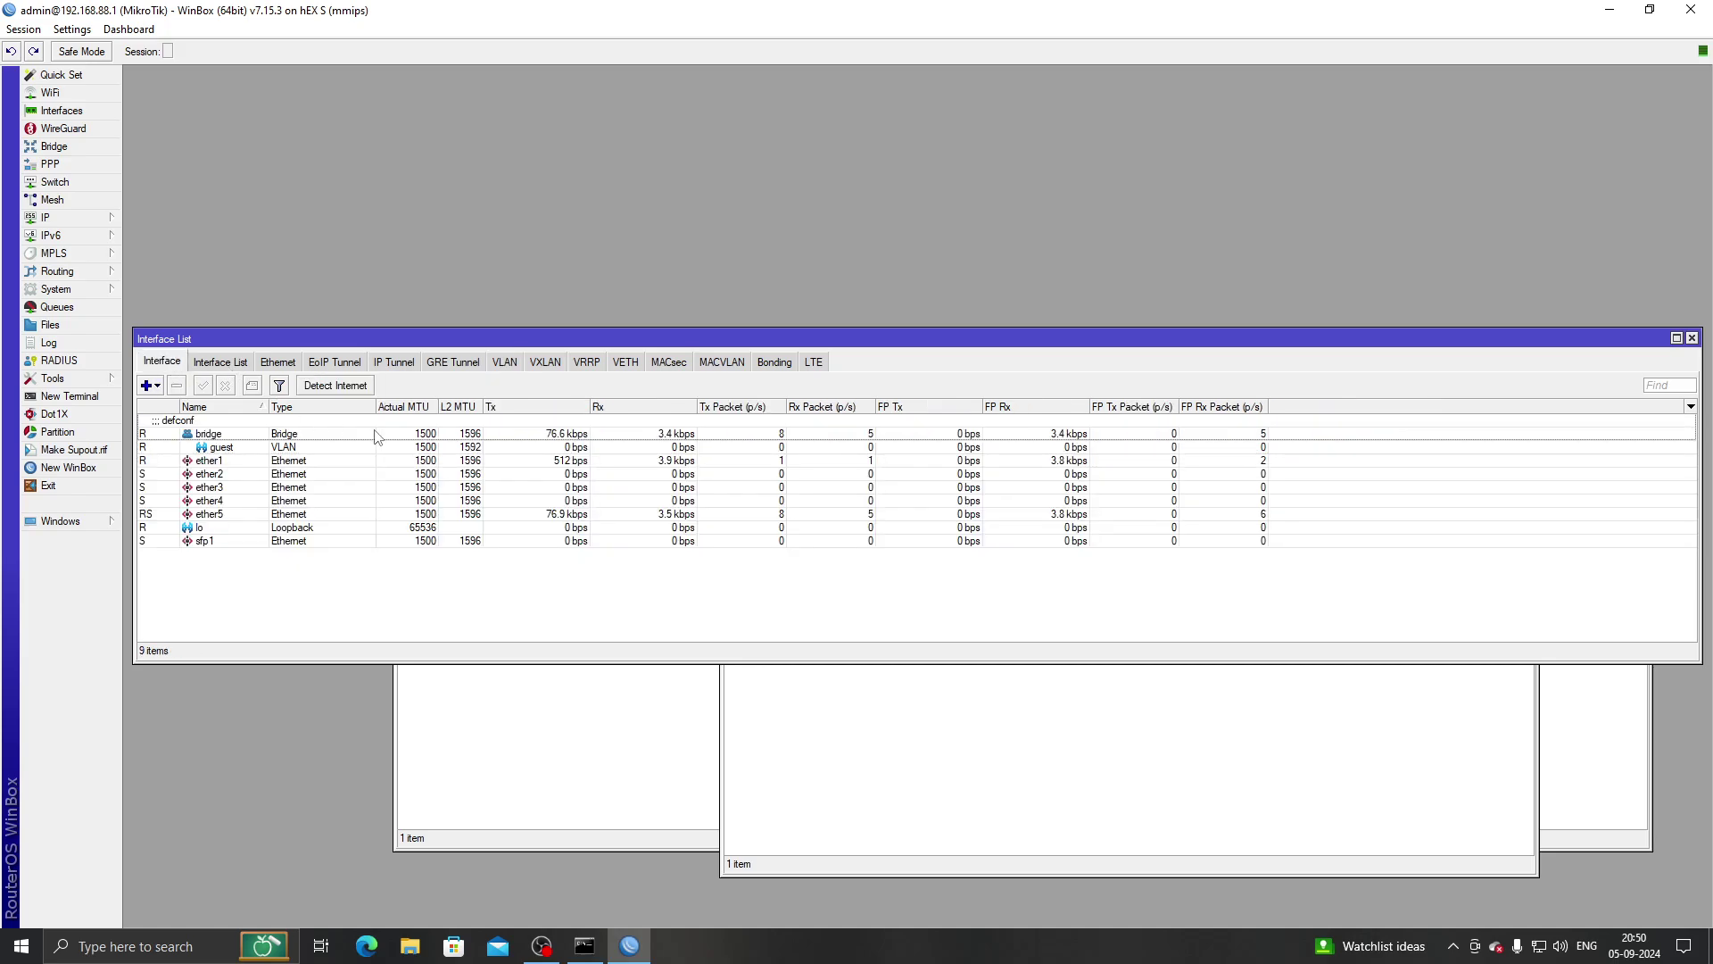
click(219, 362)
click(80, 146)
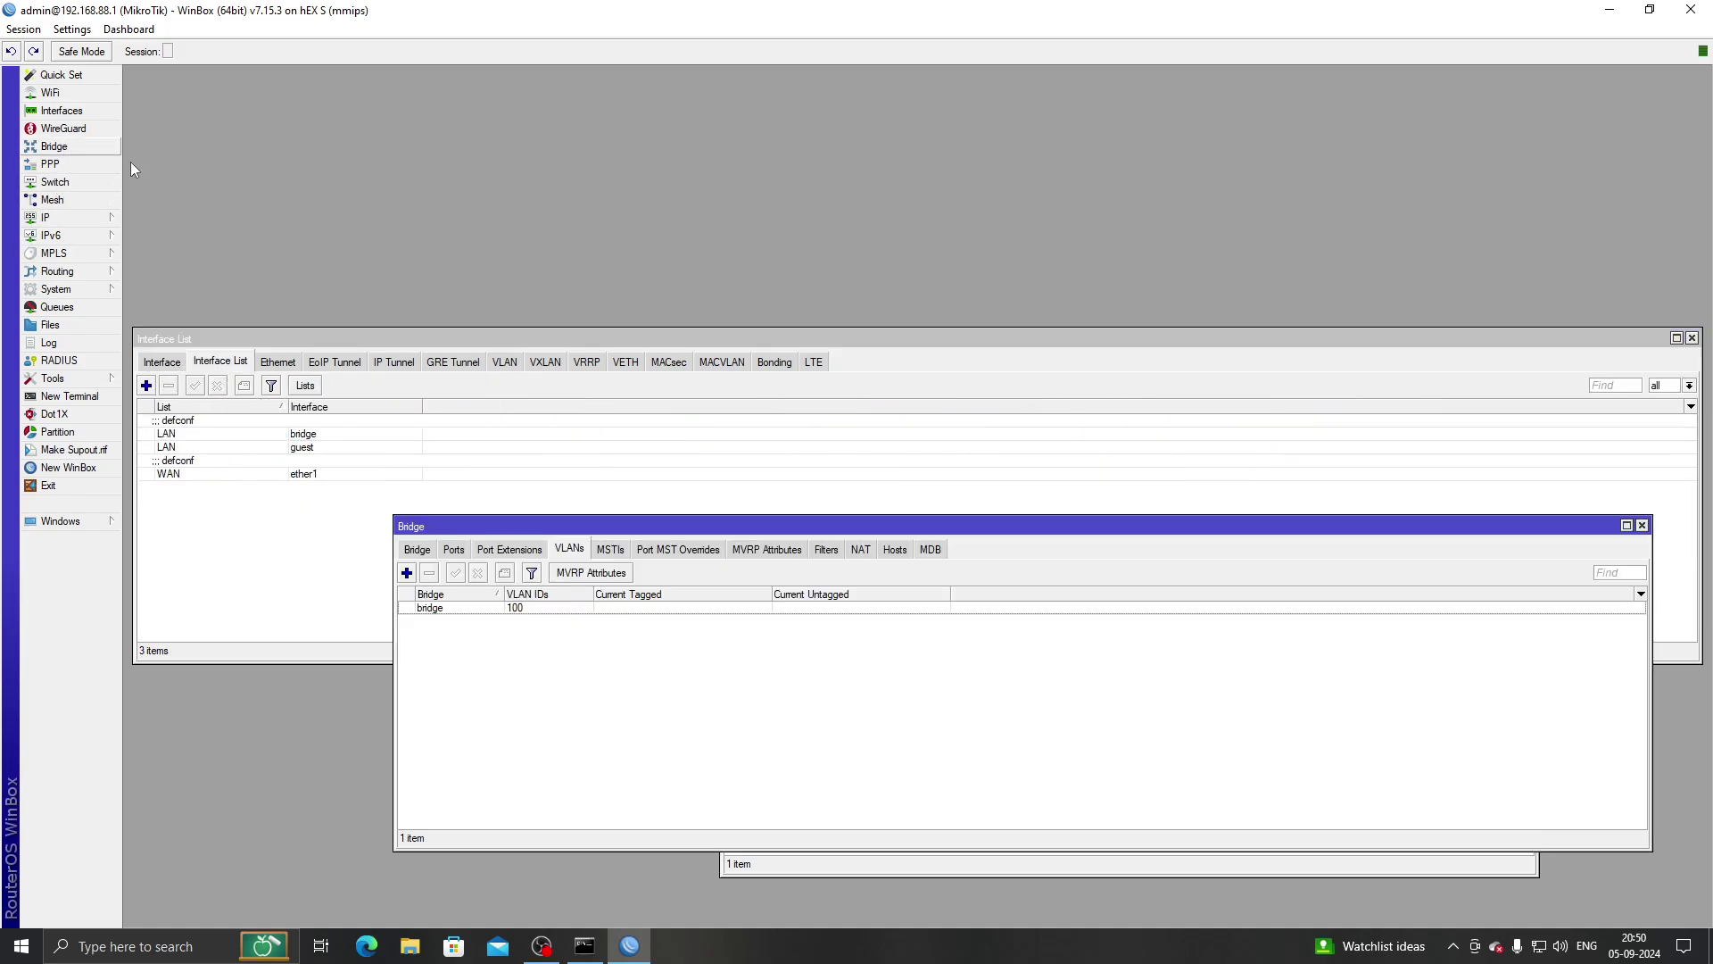
click(509, 549)
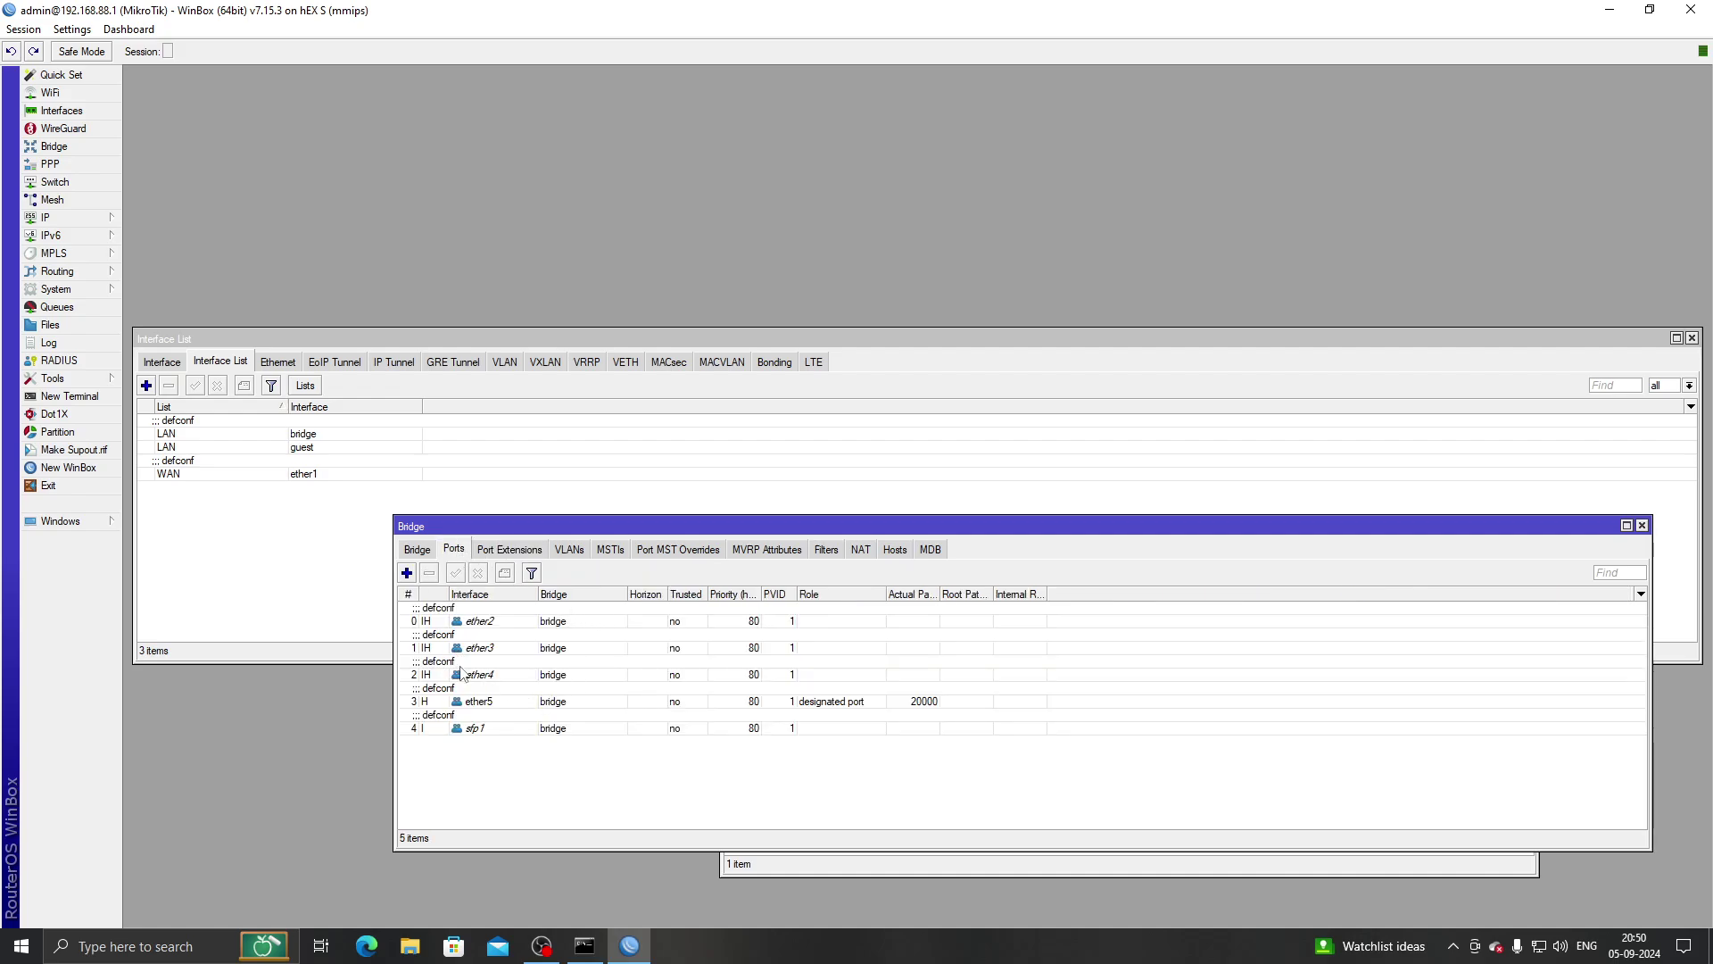
double_click(513, 703)
click(814, 318)
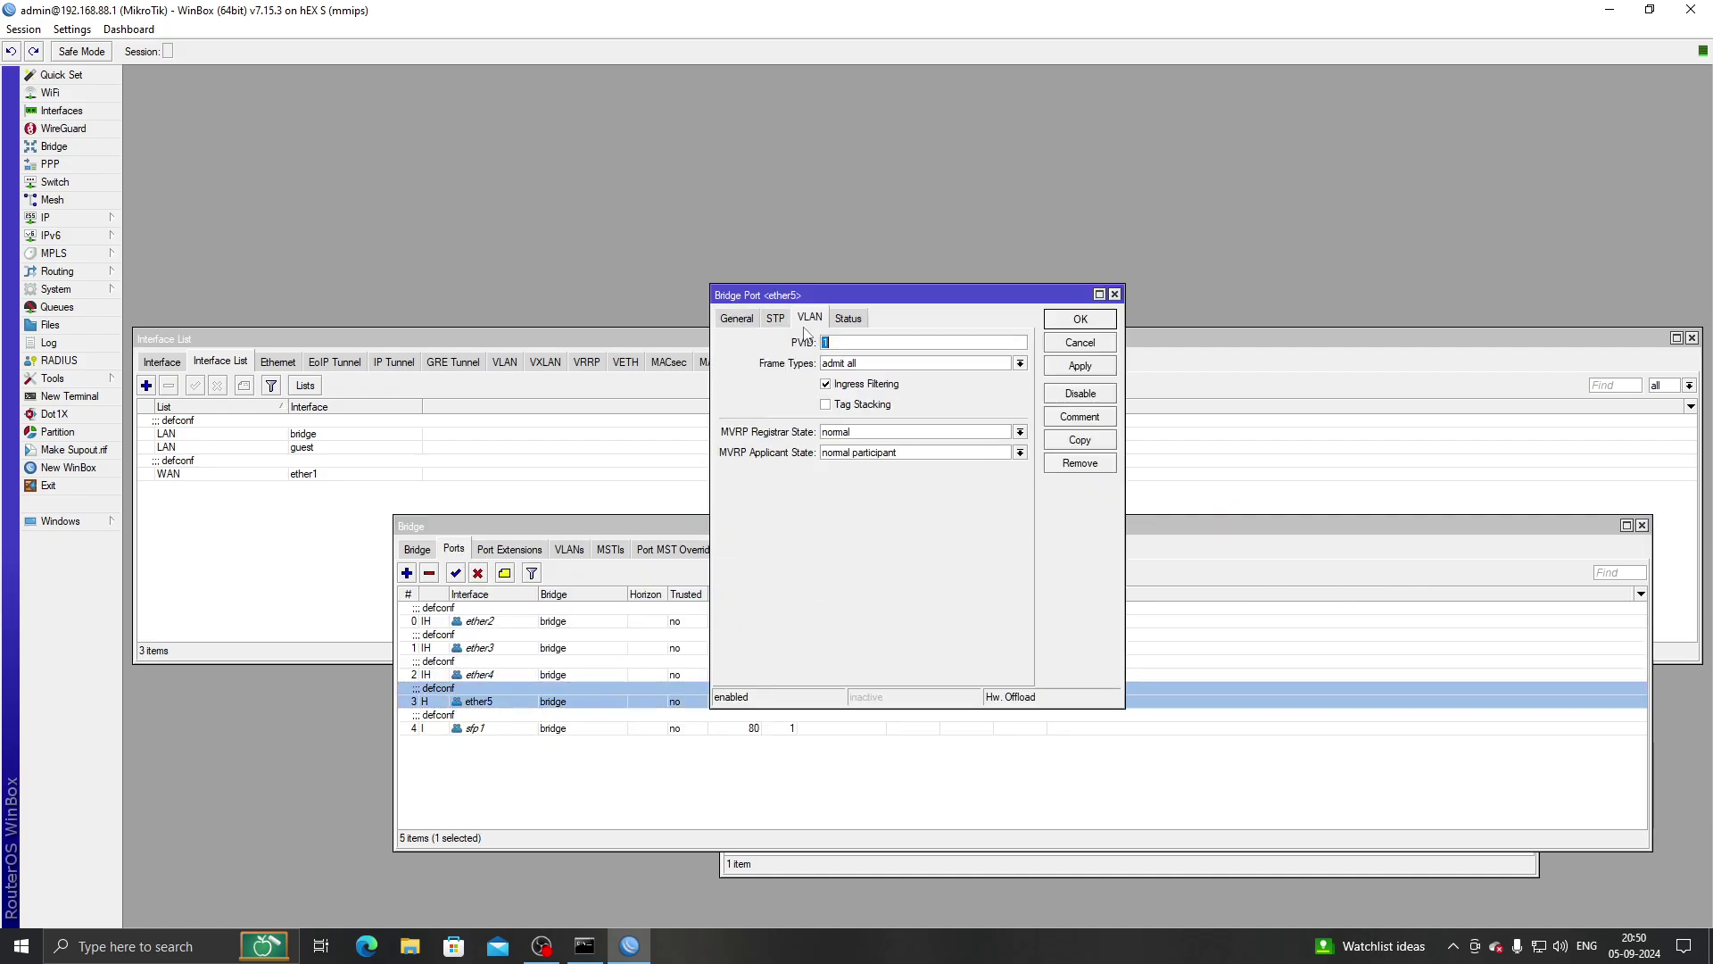
double_click(831, 344)
text(100)
click(1081, 320)
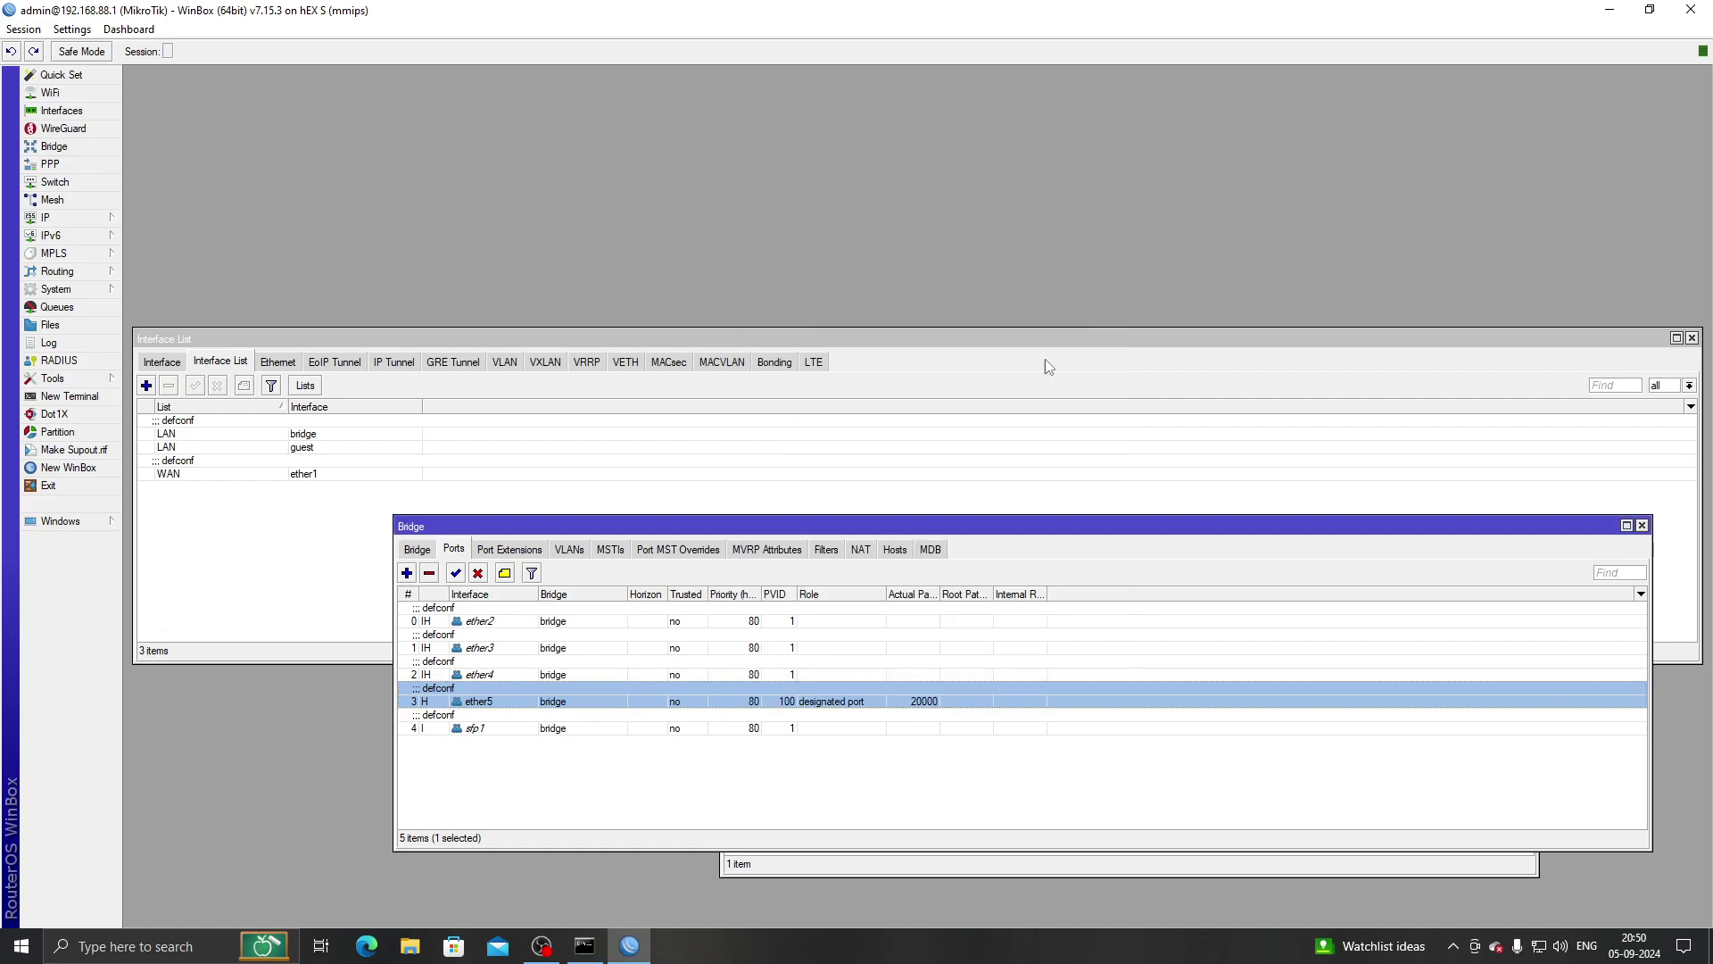
Enable VLAN Filtering on the bridge and apply it.
click(416, 550)
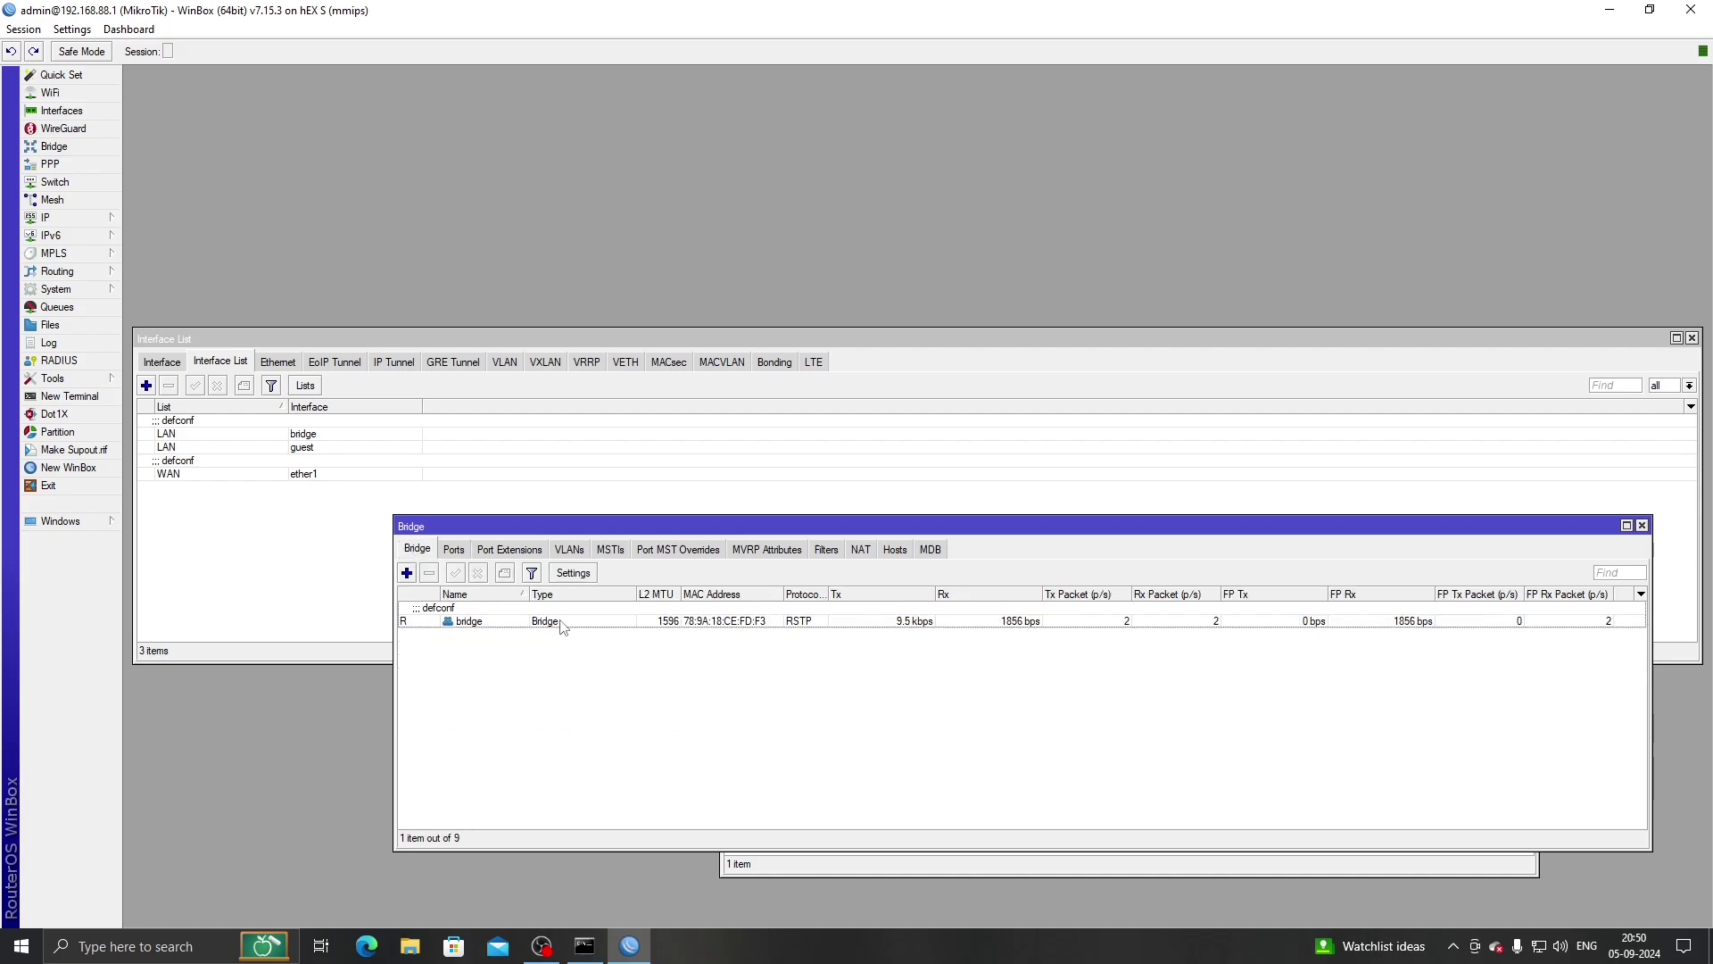
click(562, 551)
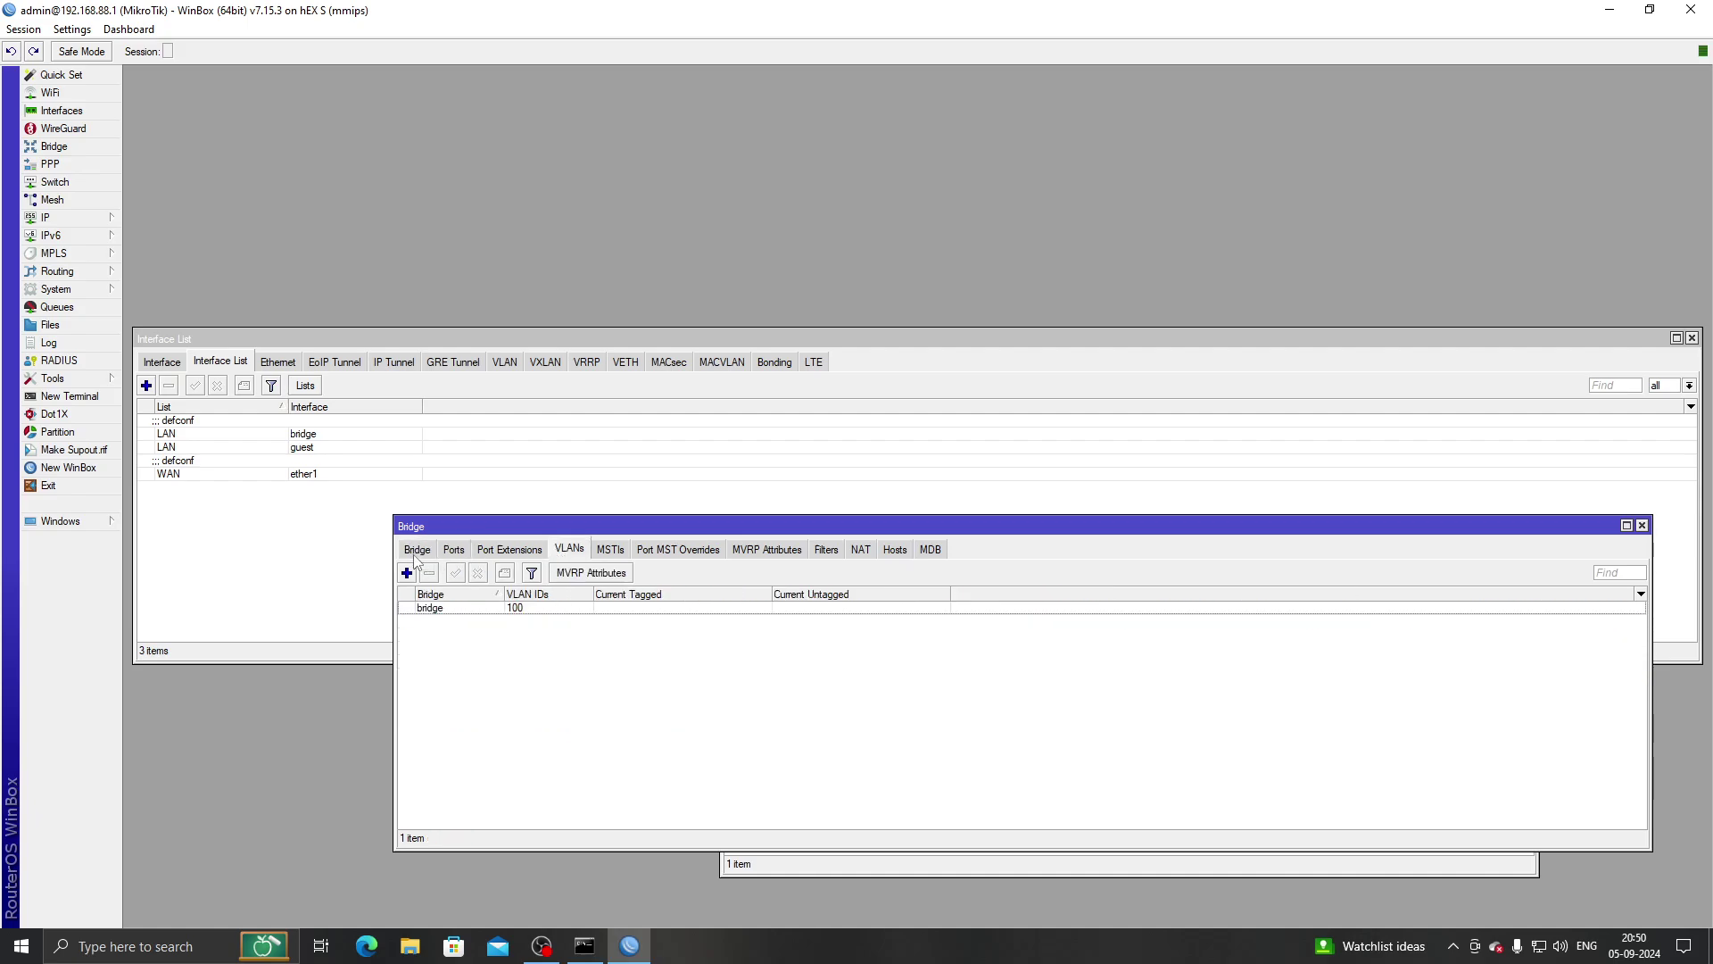
click(416, 550)
double_click(469, 621)
click(773, 344)
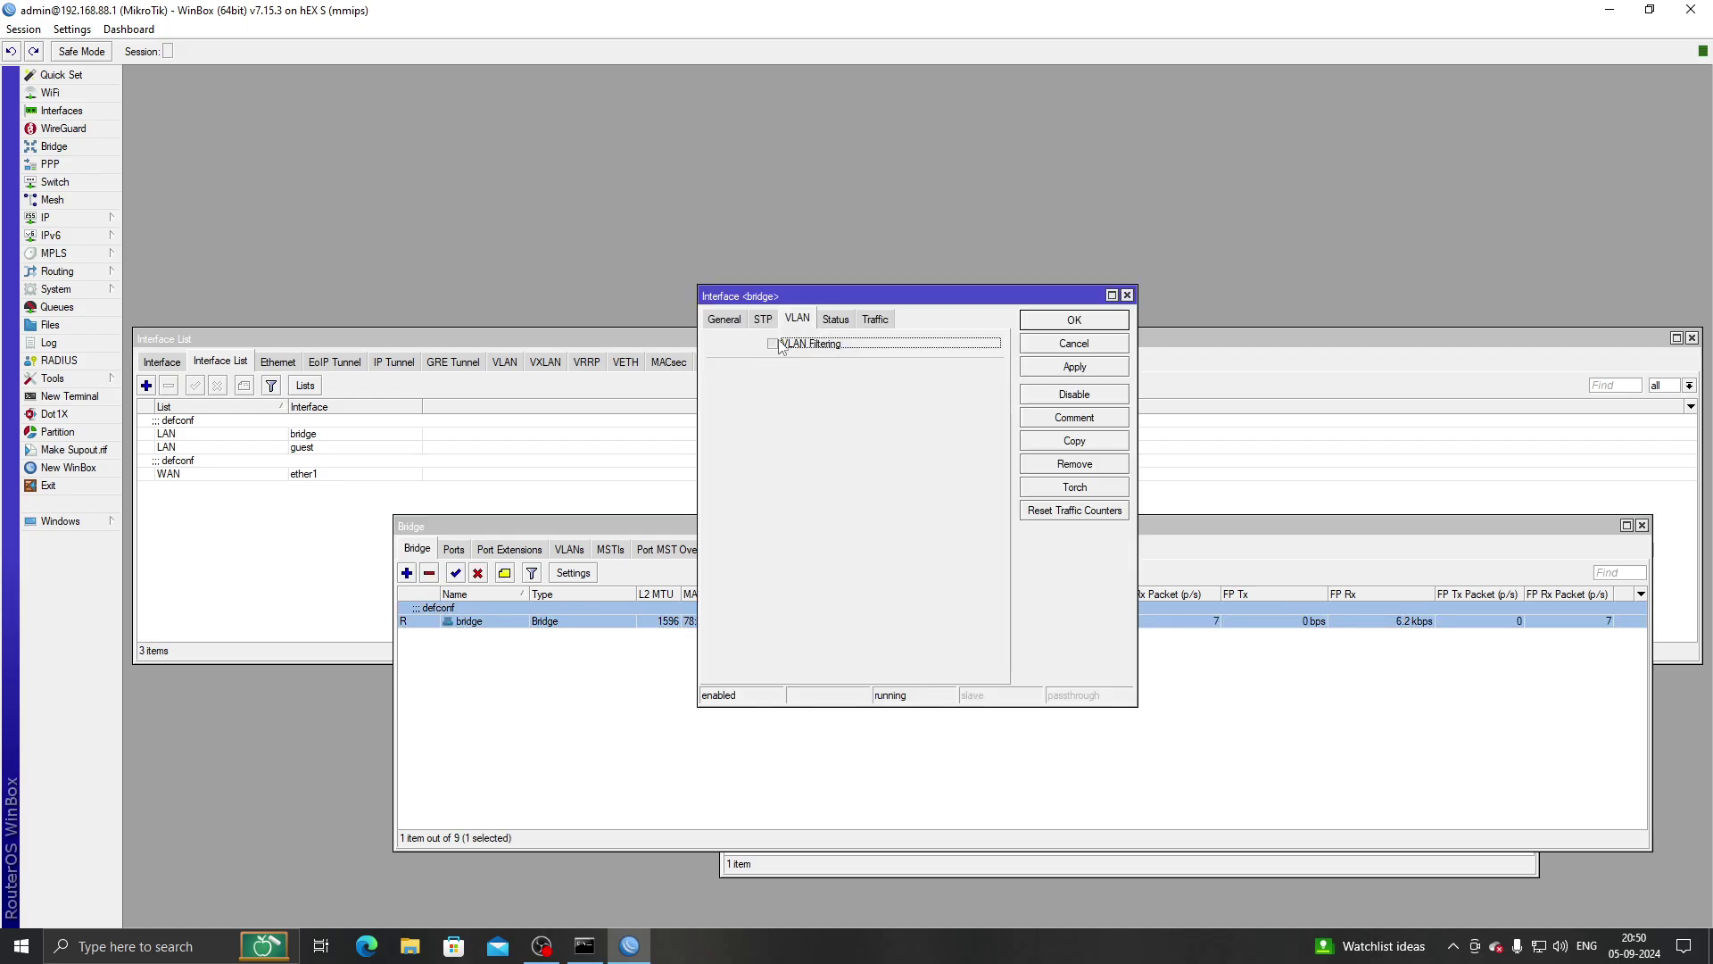
click(1069, 369)
click(1076, 327)
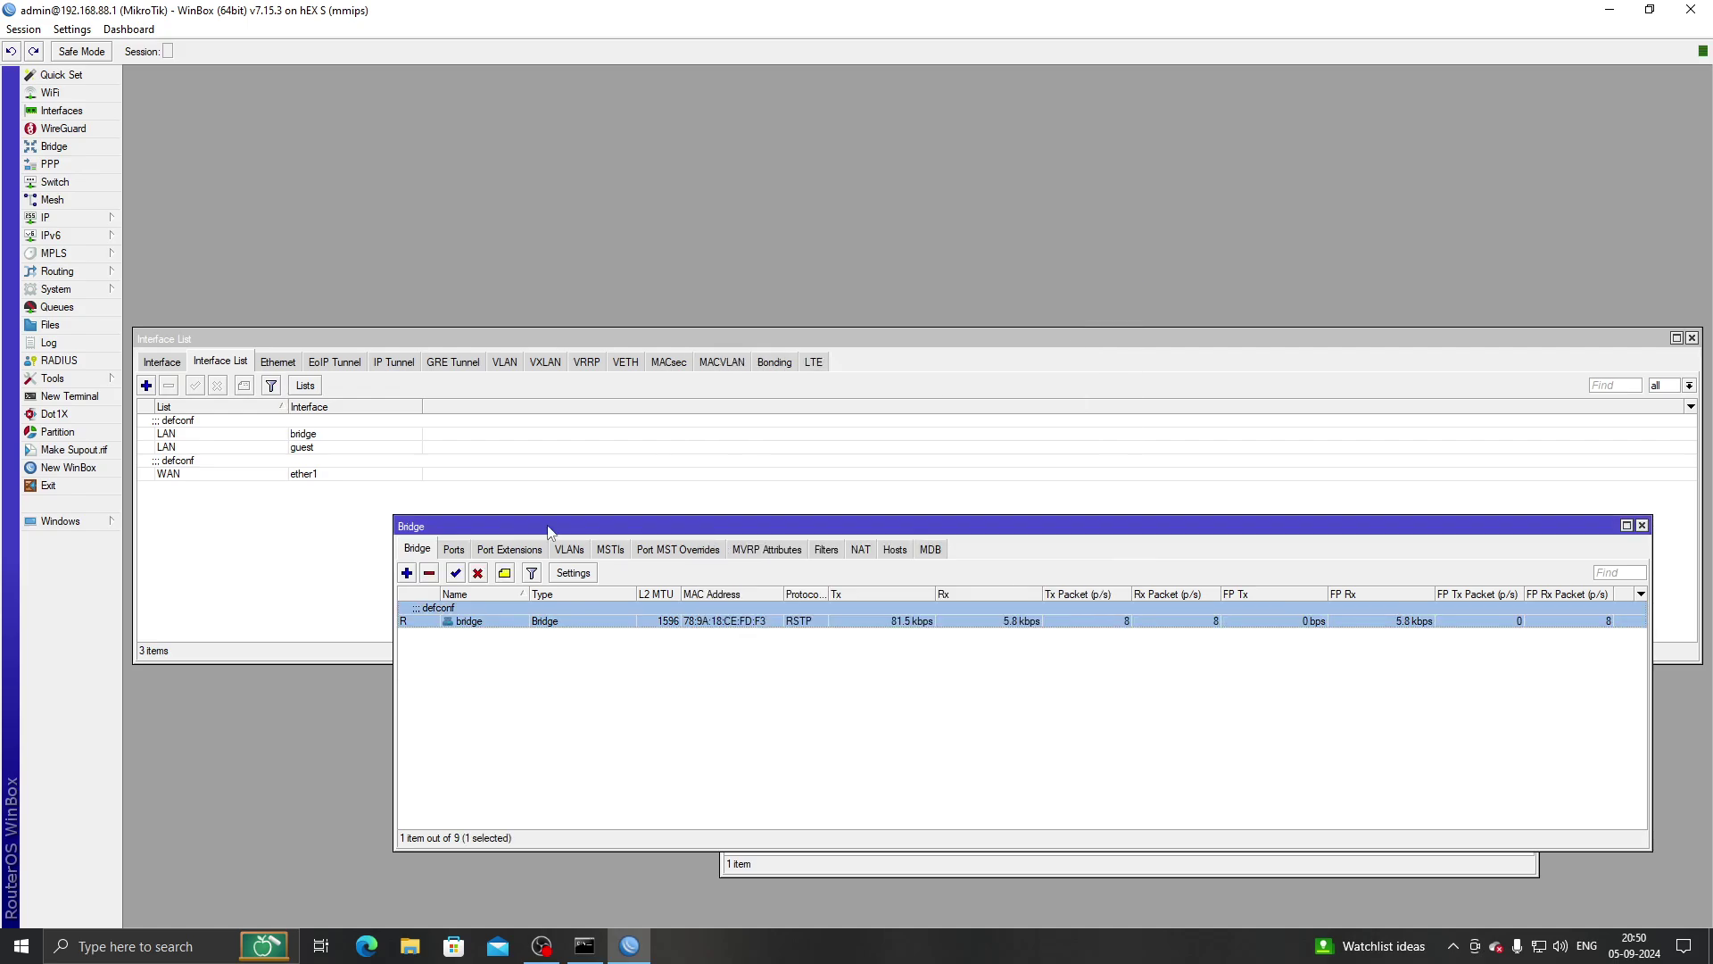
Release the PC's current address with ipconfig /release.
click(585, 946)
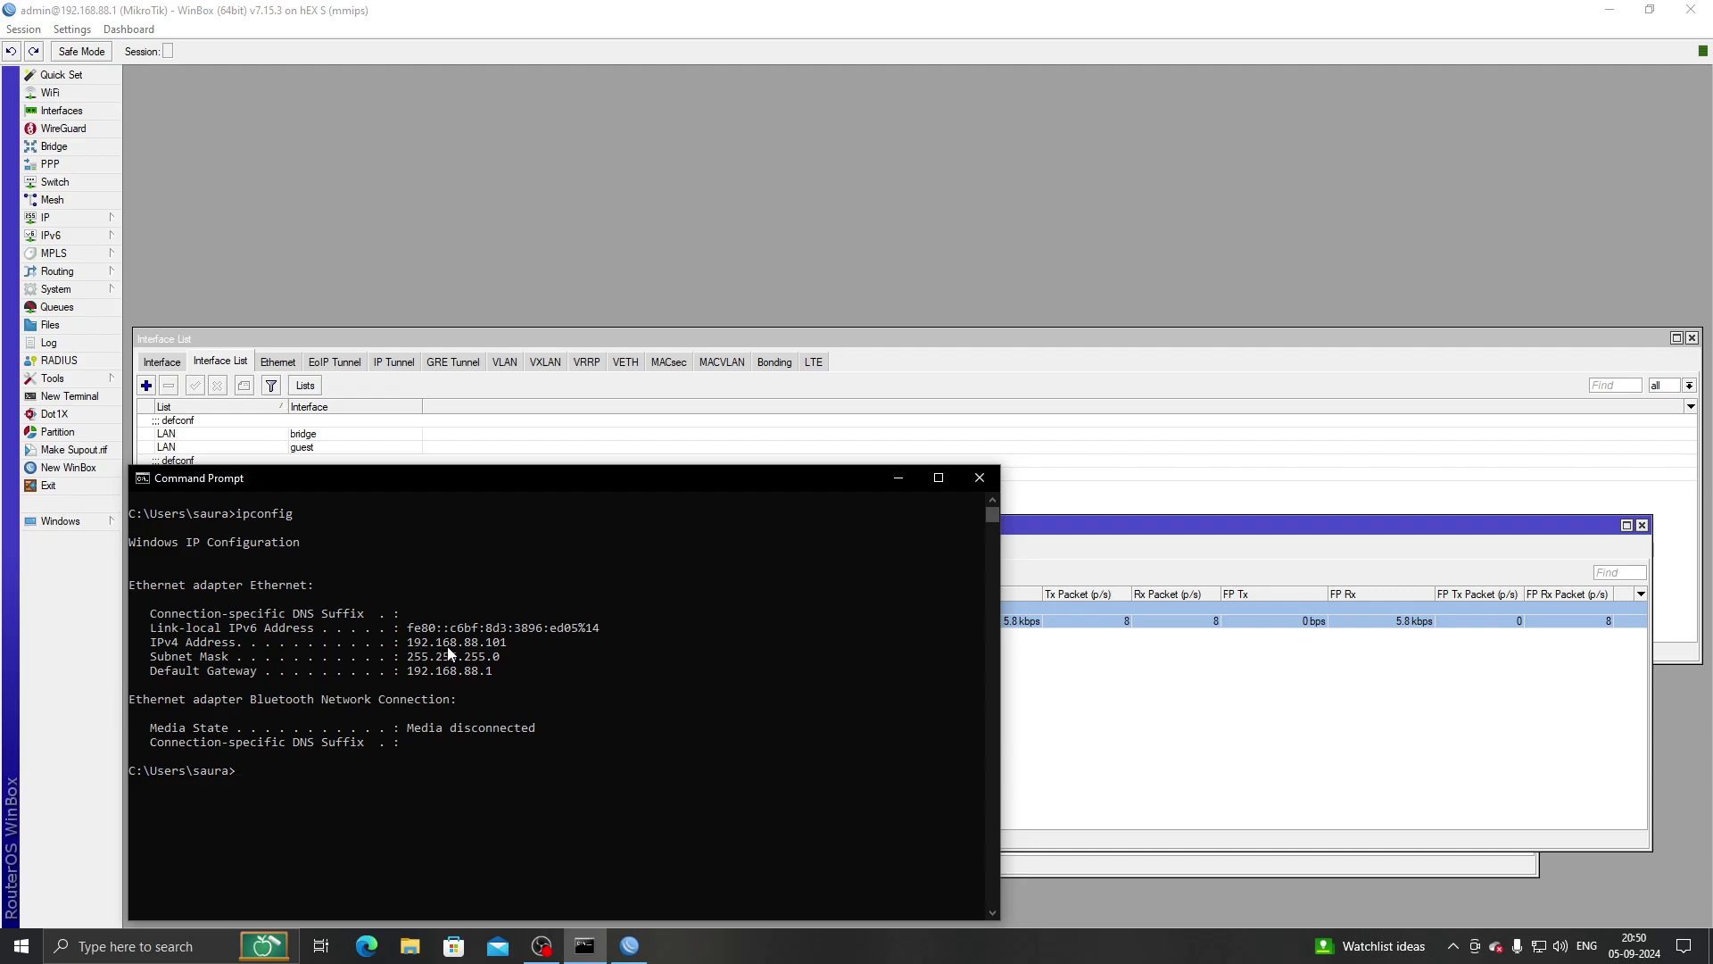
click(490, 758)
text(ipconfig /release)
key(Return)
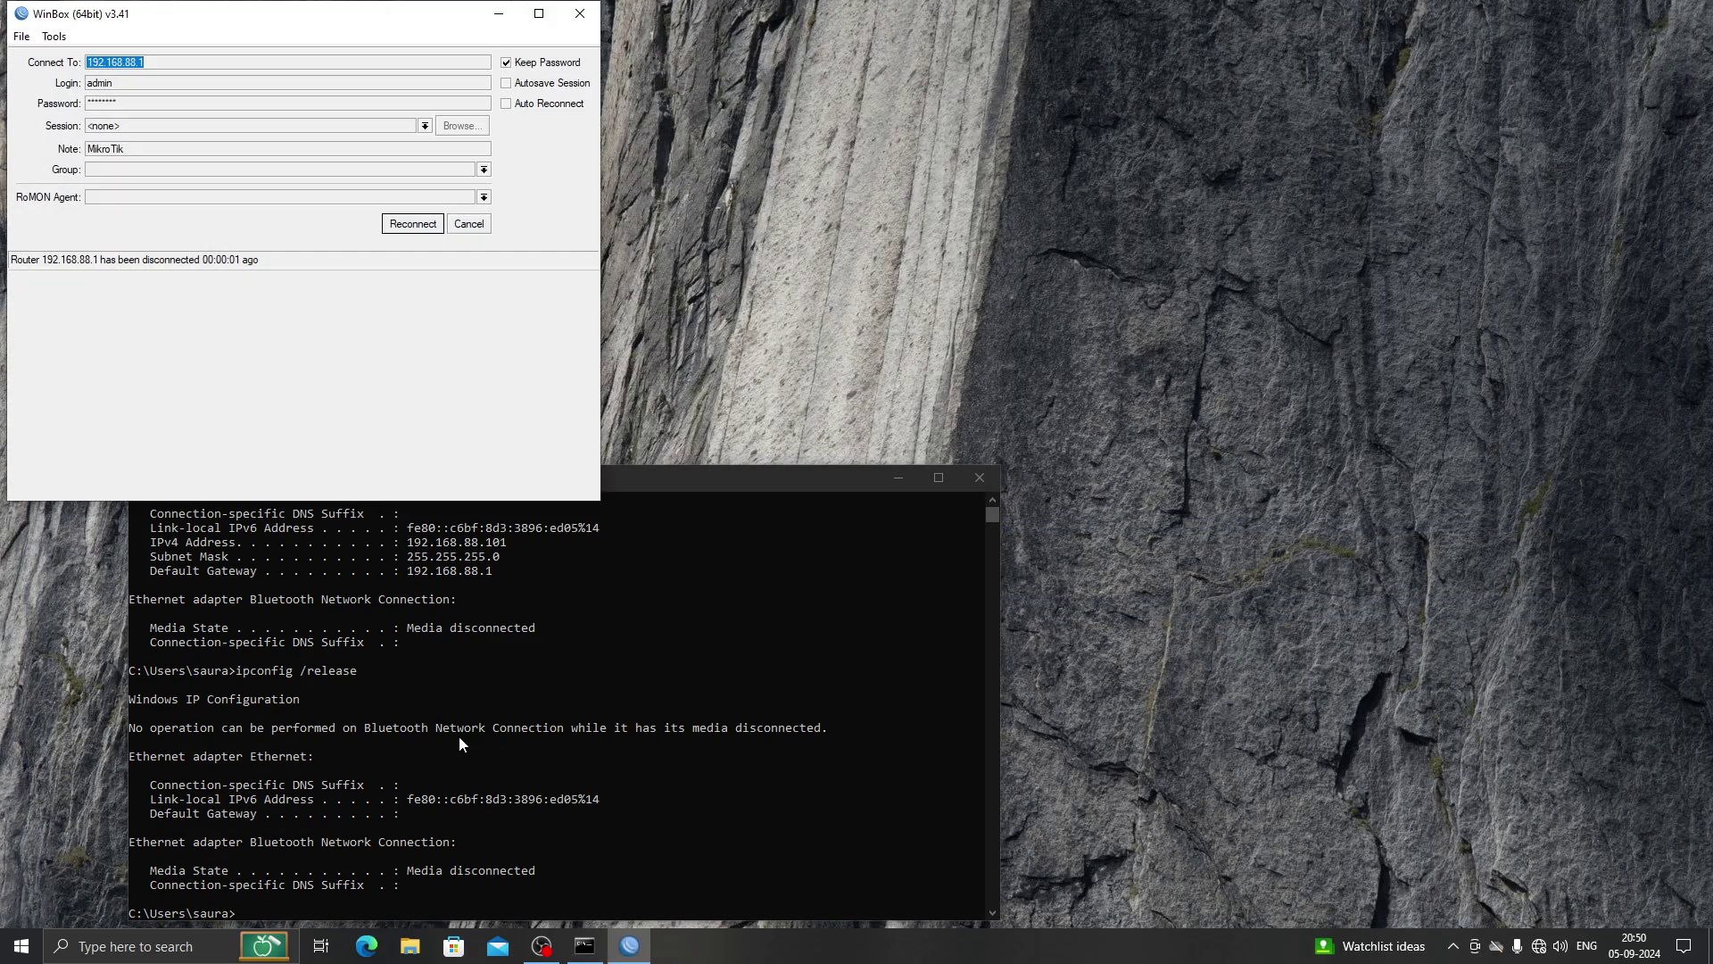
Run ipconfig /renew to obtain 192.168.10.254 from the guest VLAN.
click(459, 743)
drag(528, 487, 705, 356)
text(ipconfig)
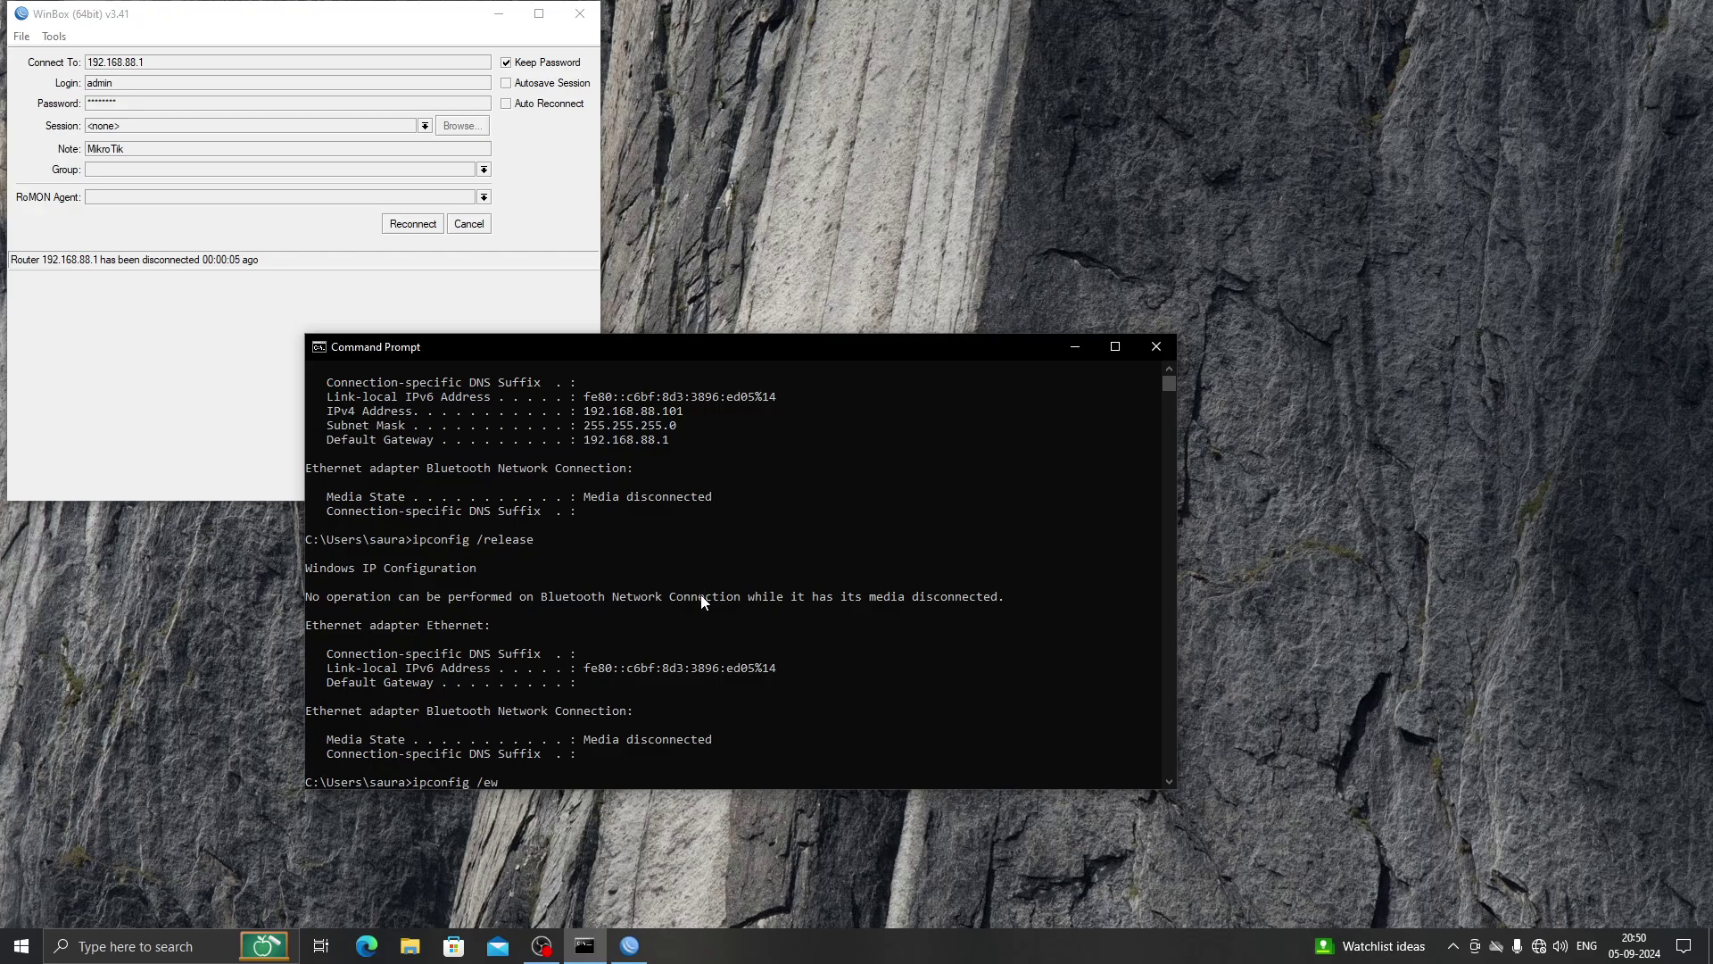
text( /renew)
key(Return)
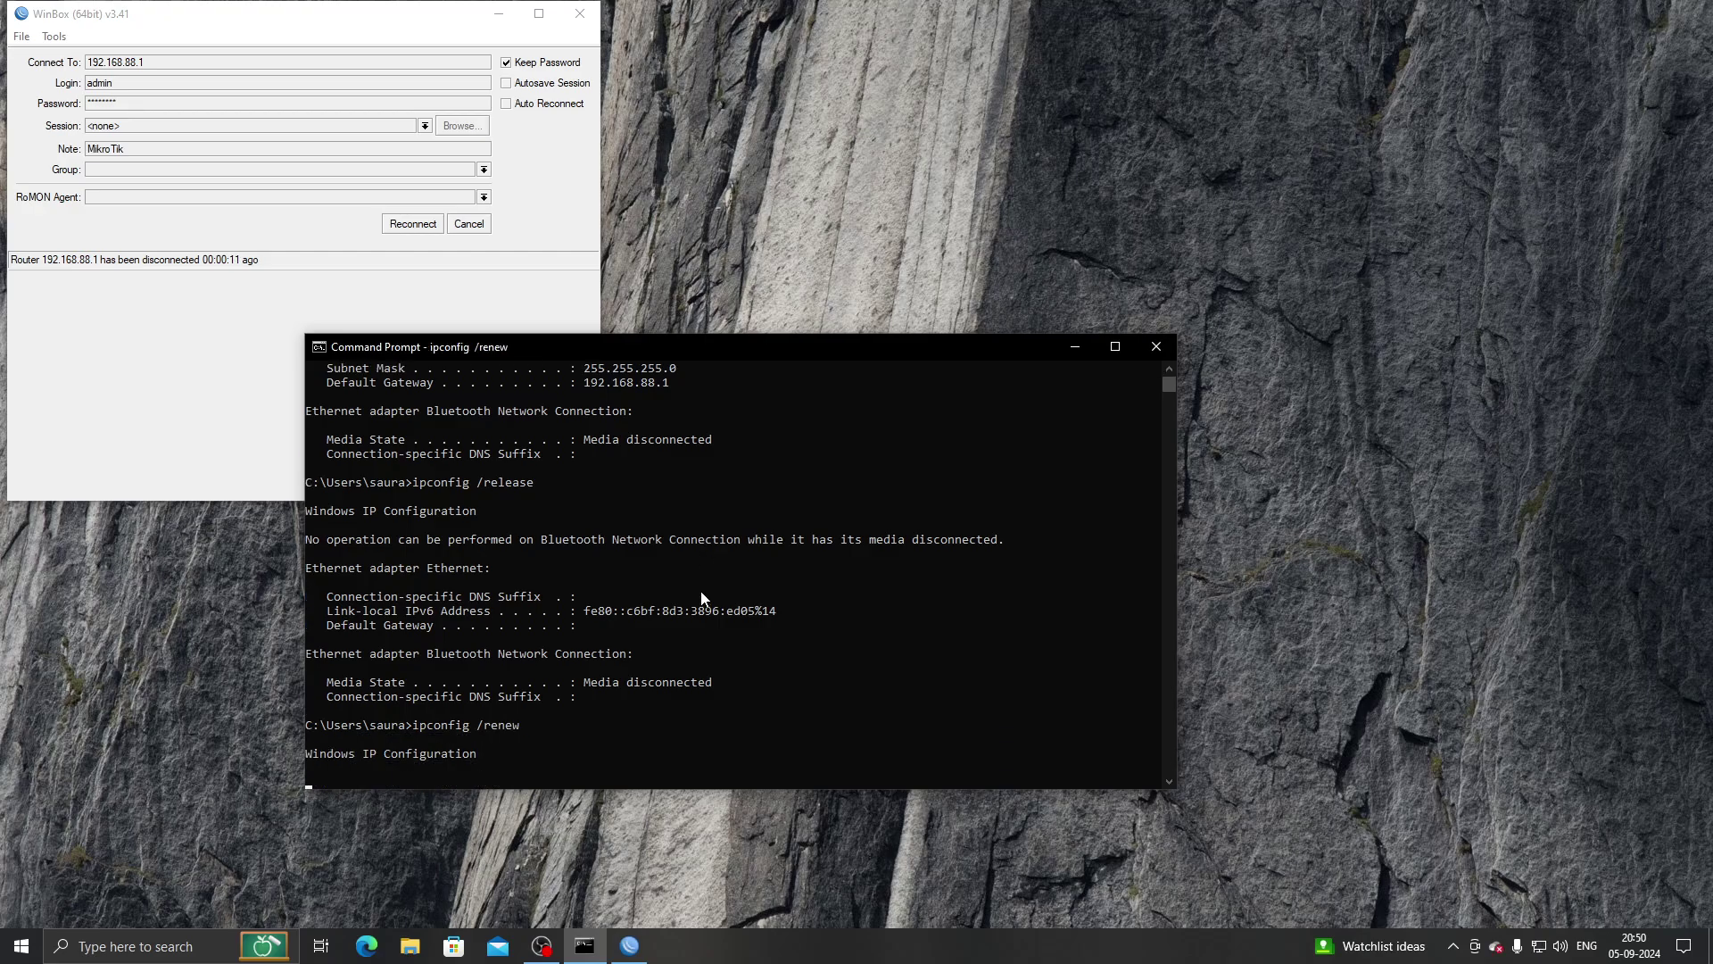
drag(663, 348, 724, 286)
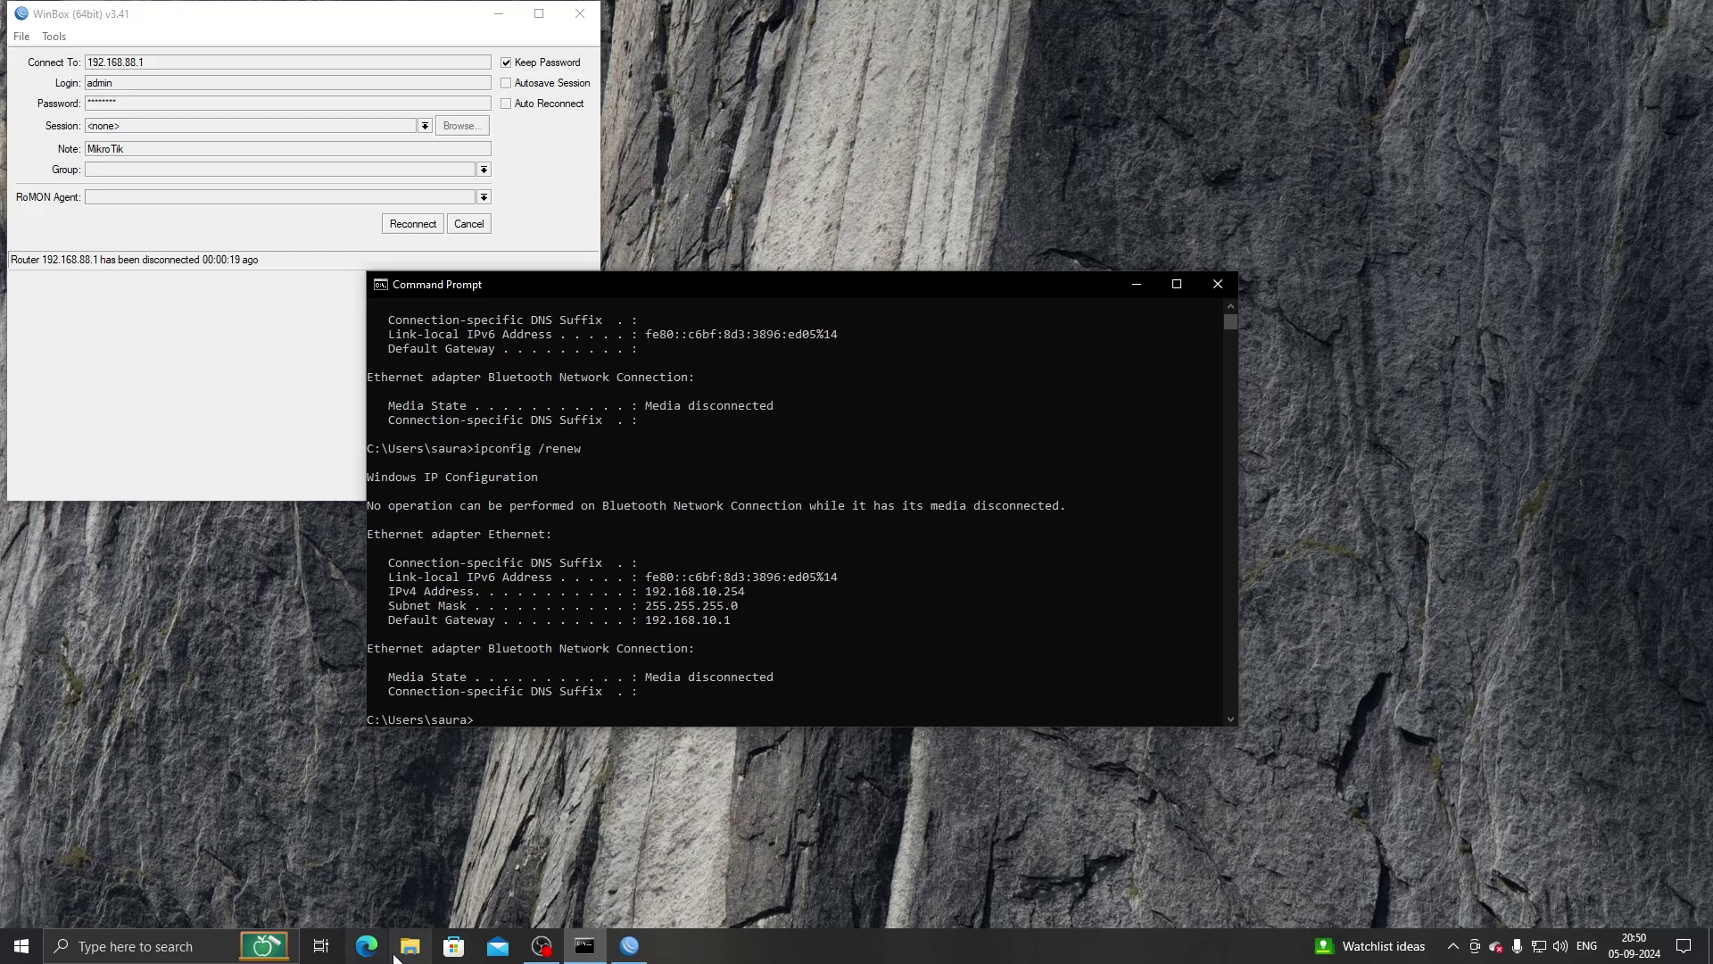
Open a new Edge InPrivate window and load the hotspot login page by its domain.
right_click(366, 946)
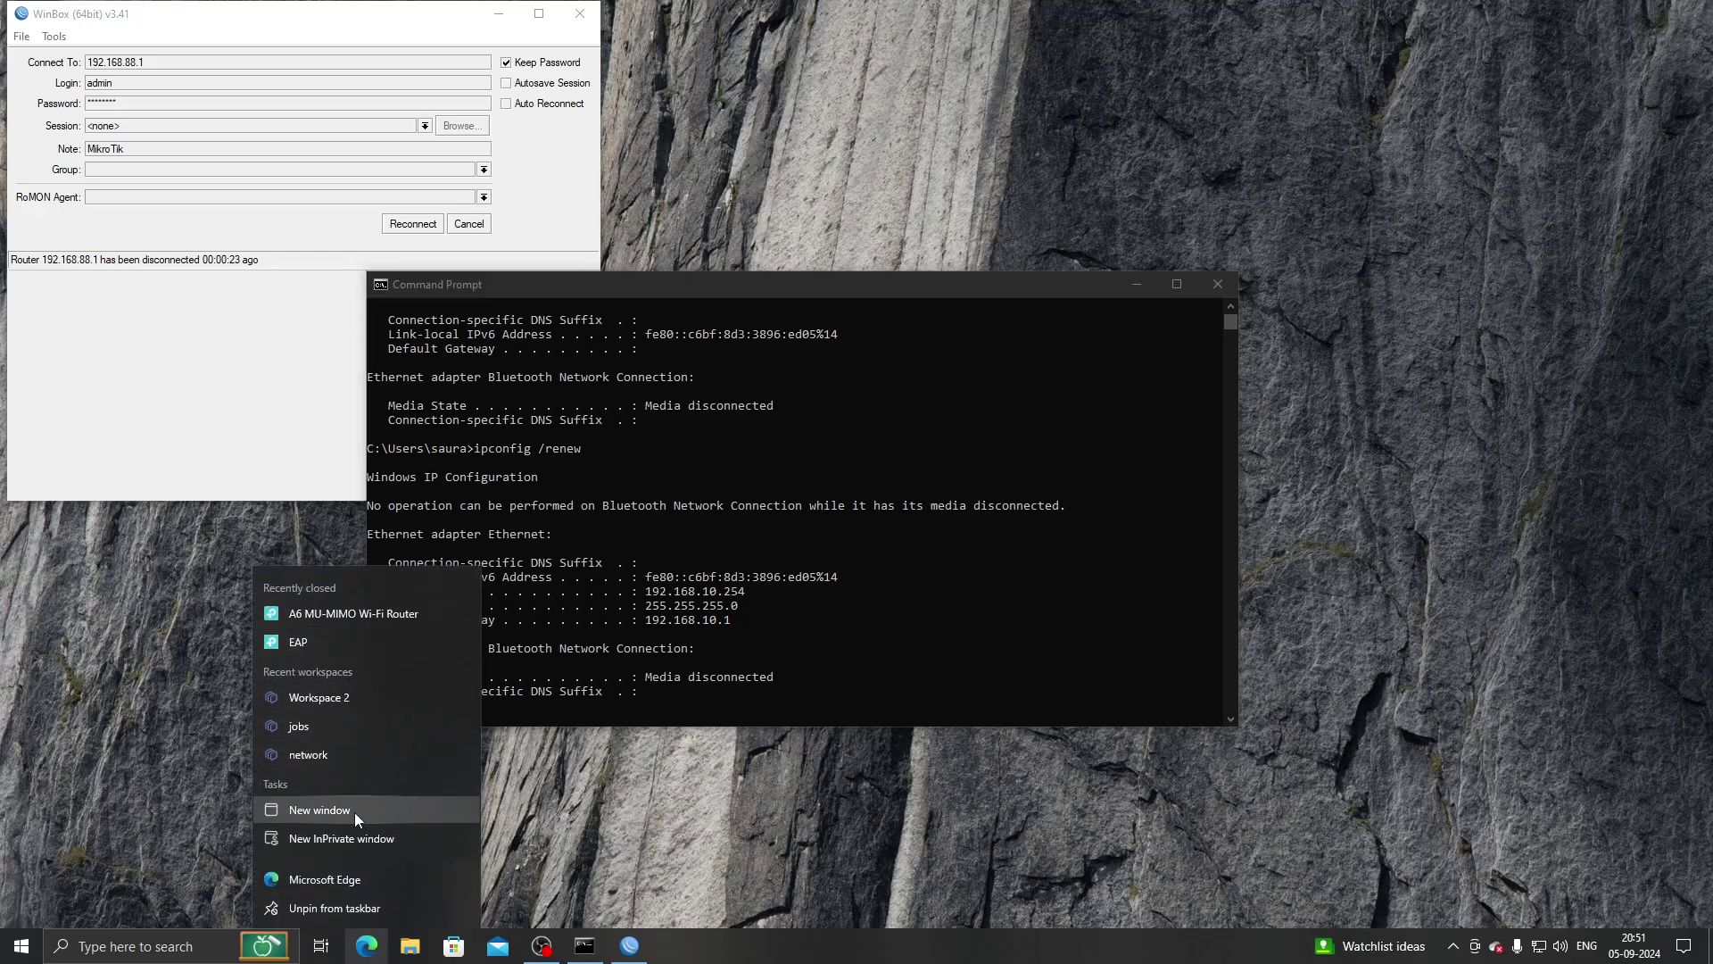
click(349, 835)
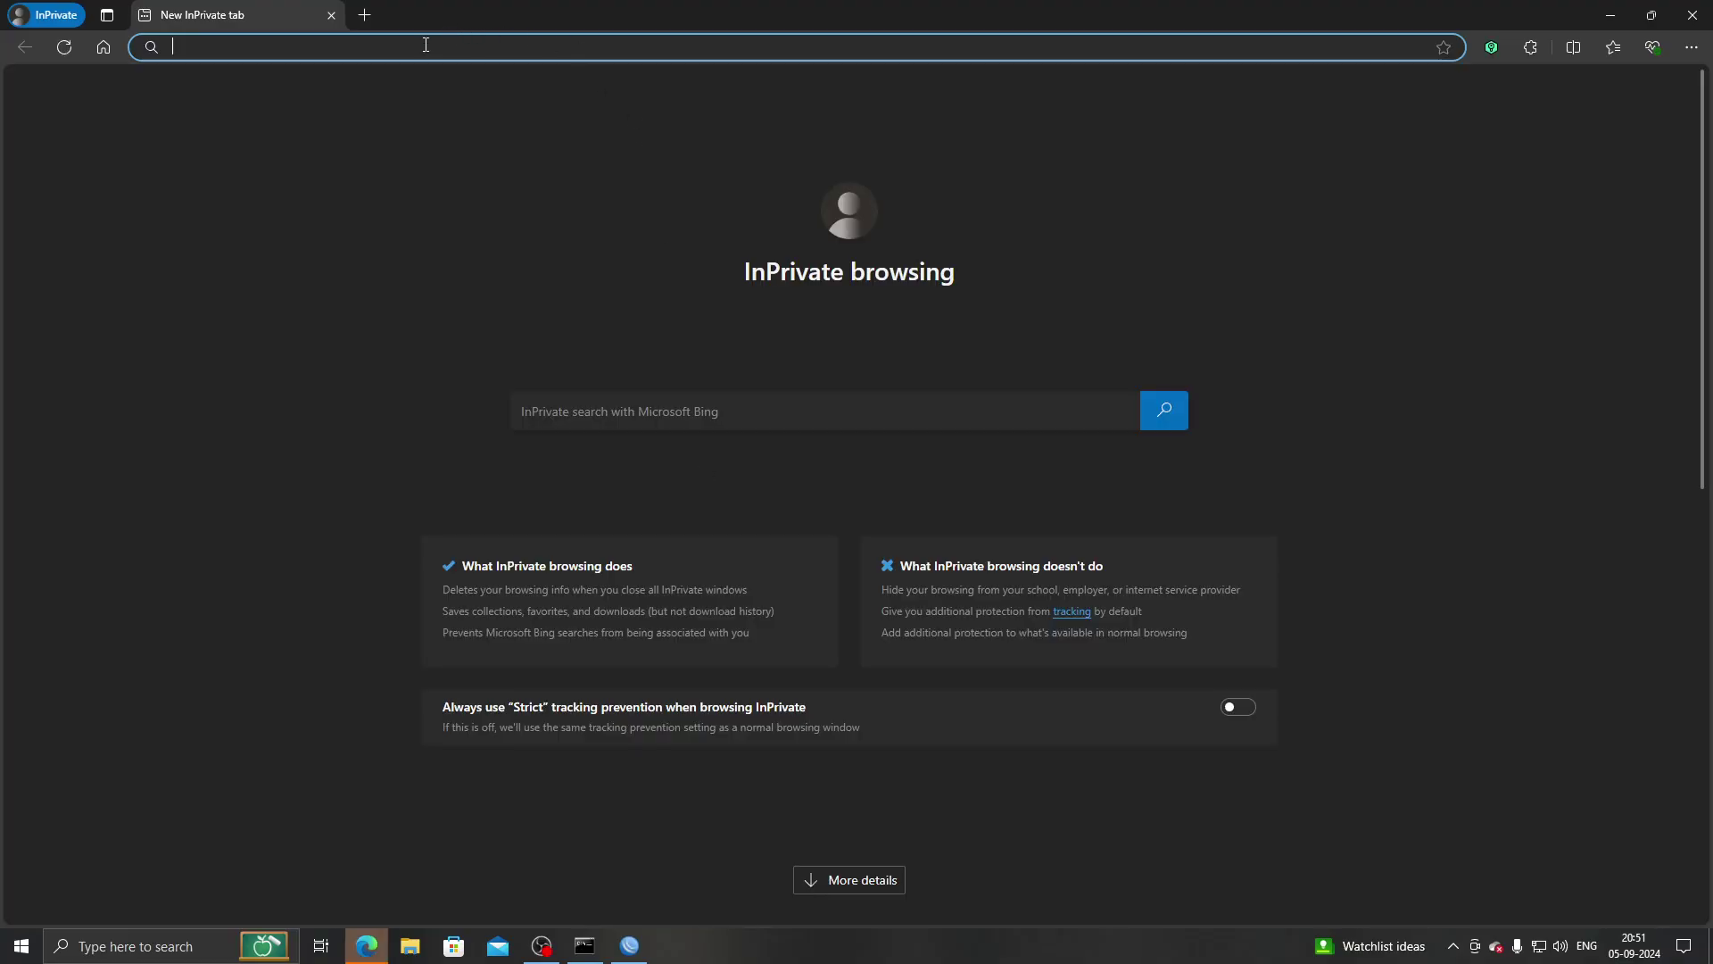
text(saurav.inet)
key(Return)
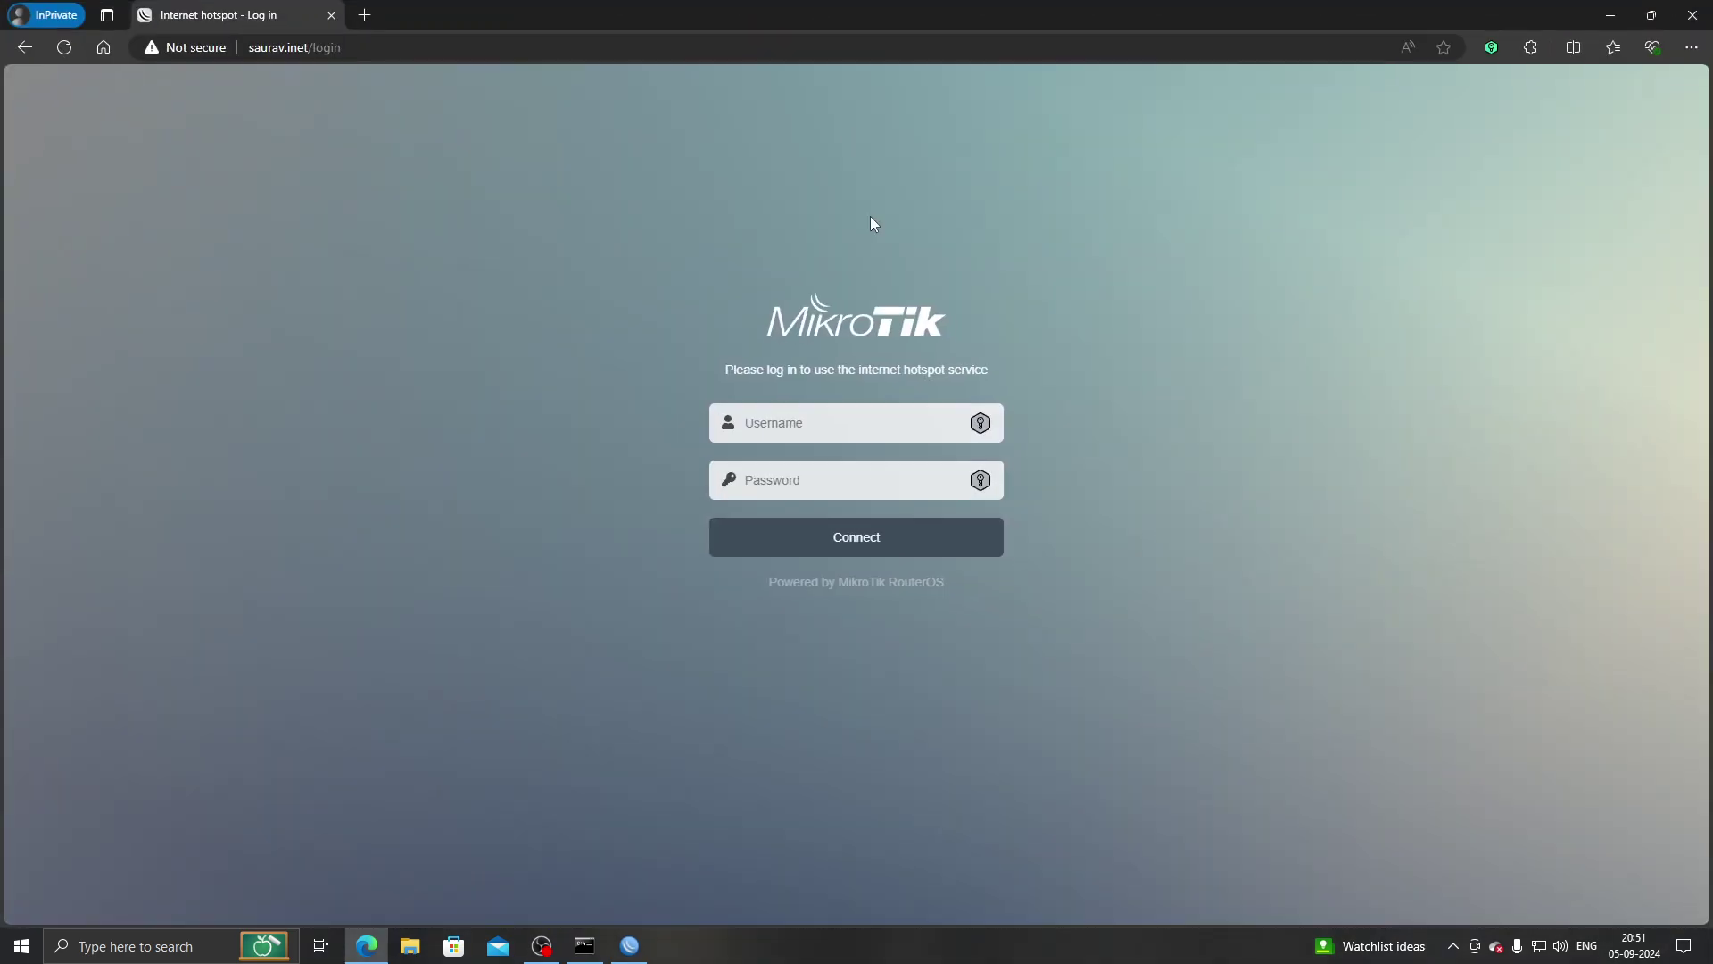
Enter the hotspot username 'admin' and the account password.
click(835, 439)
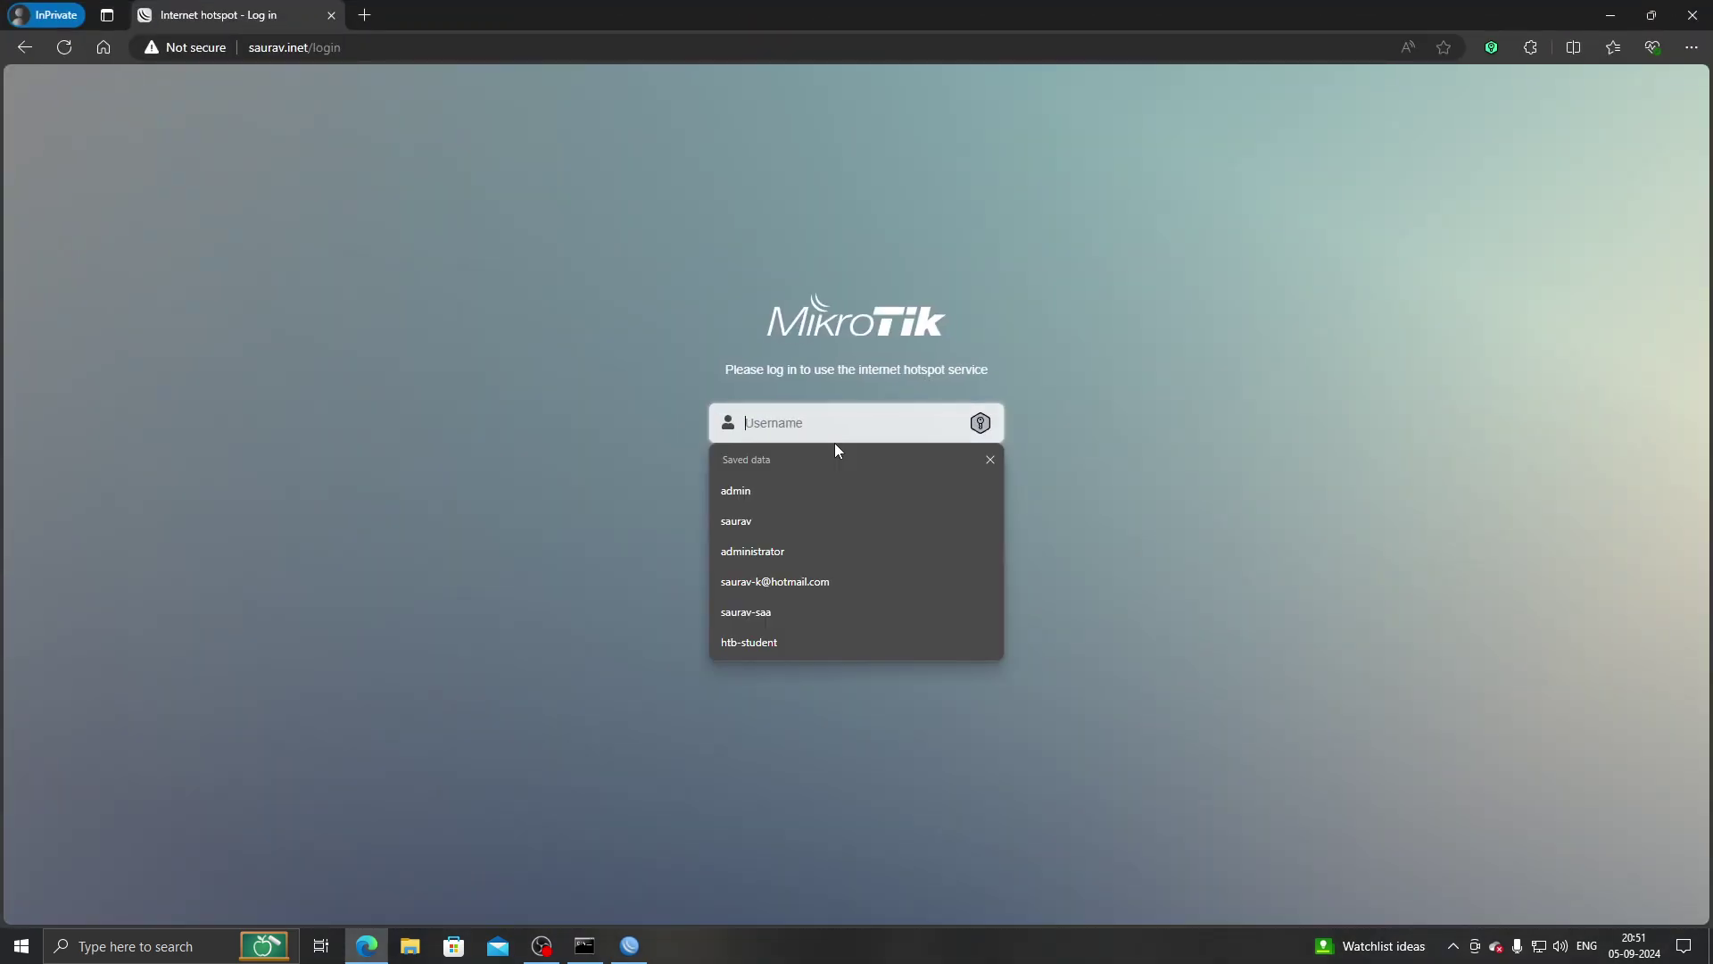
text(sau)
key(BackSpace)
key(BackSpace)
key(BackSpace)
text(admin)
key(Tab)
text(••••••••••)
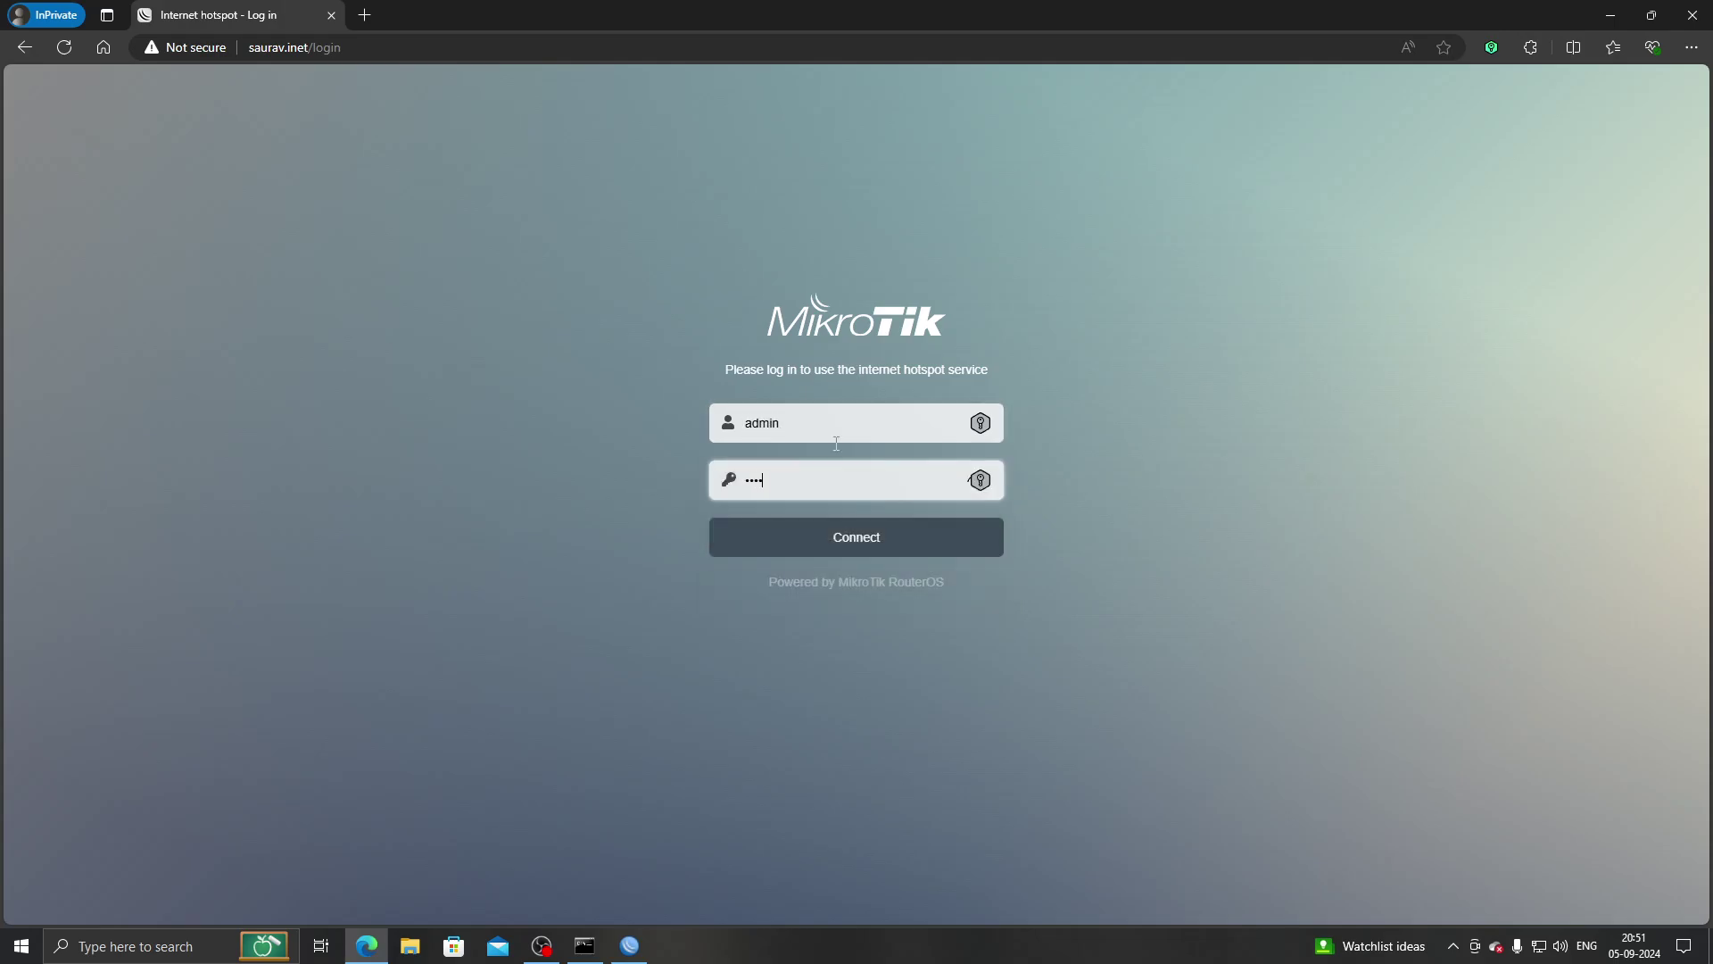
Load google.co in a second private tab, then submit the hotspot login.
click(373, 6)
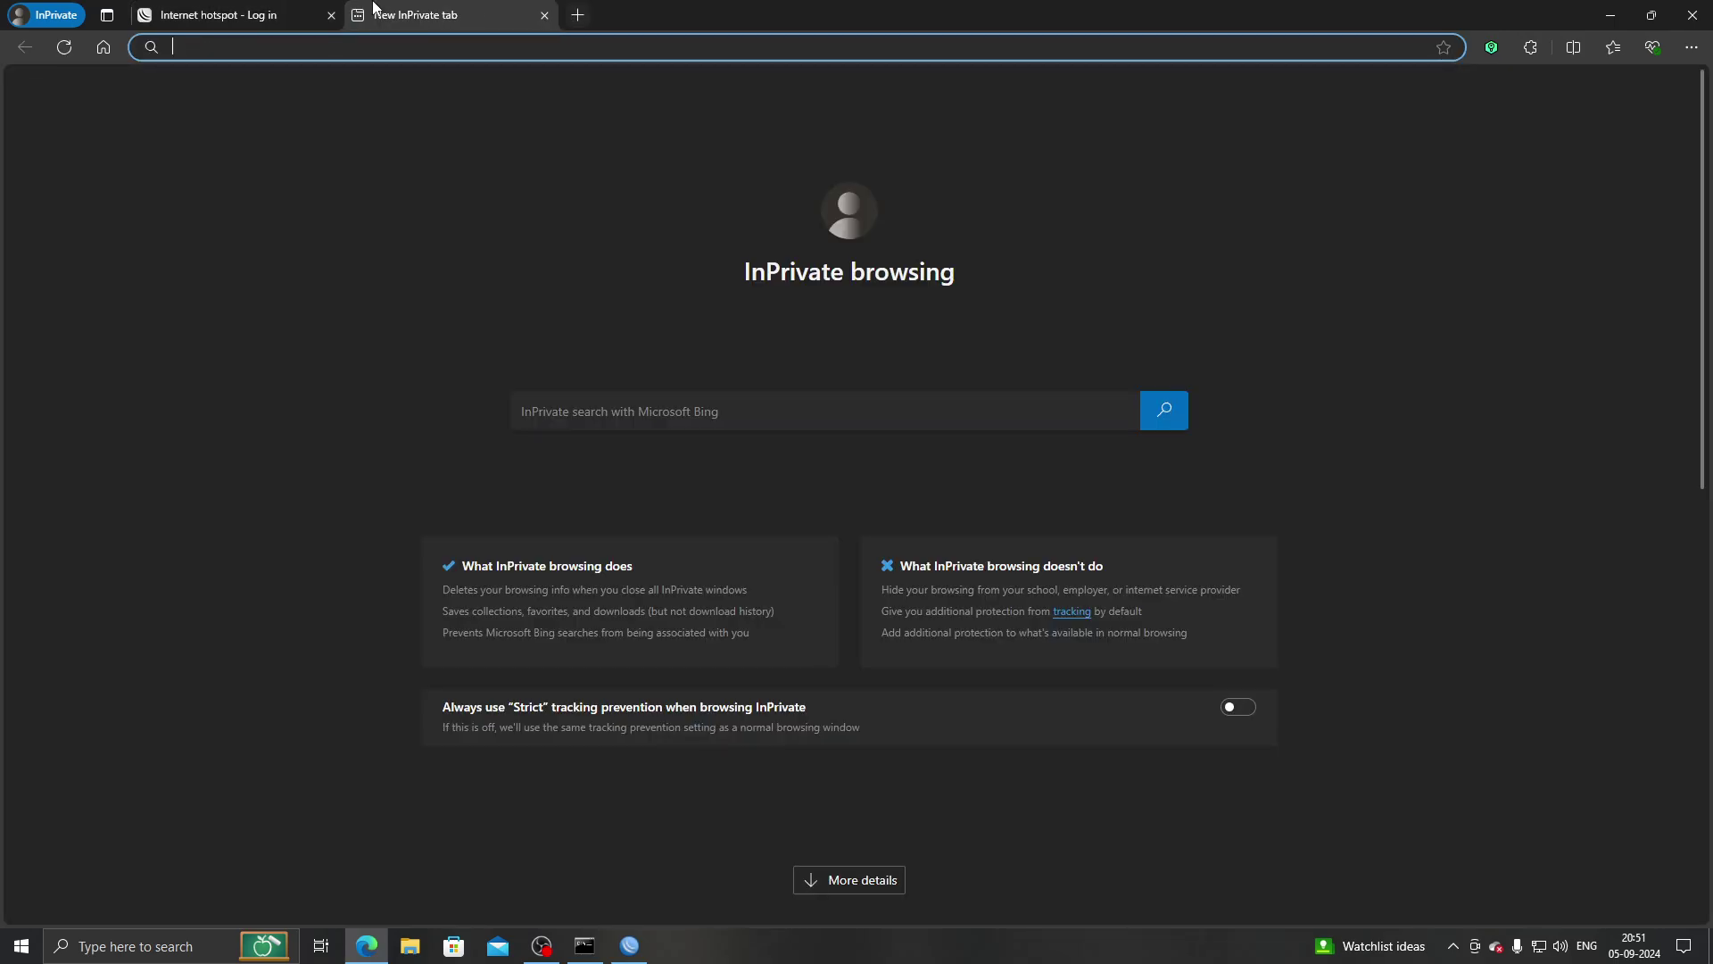
text(google.com)
key(Return)
click(319, 9)
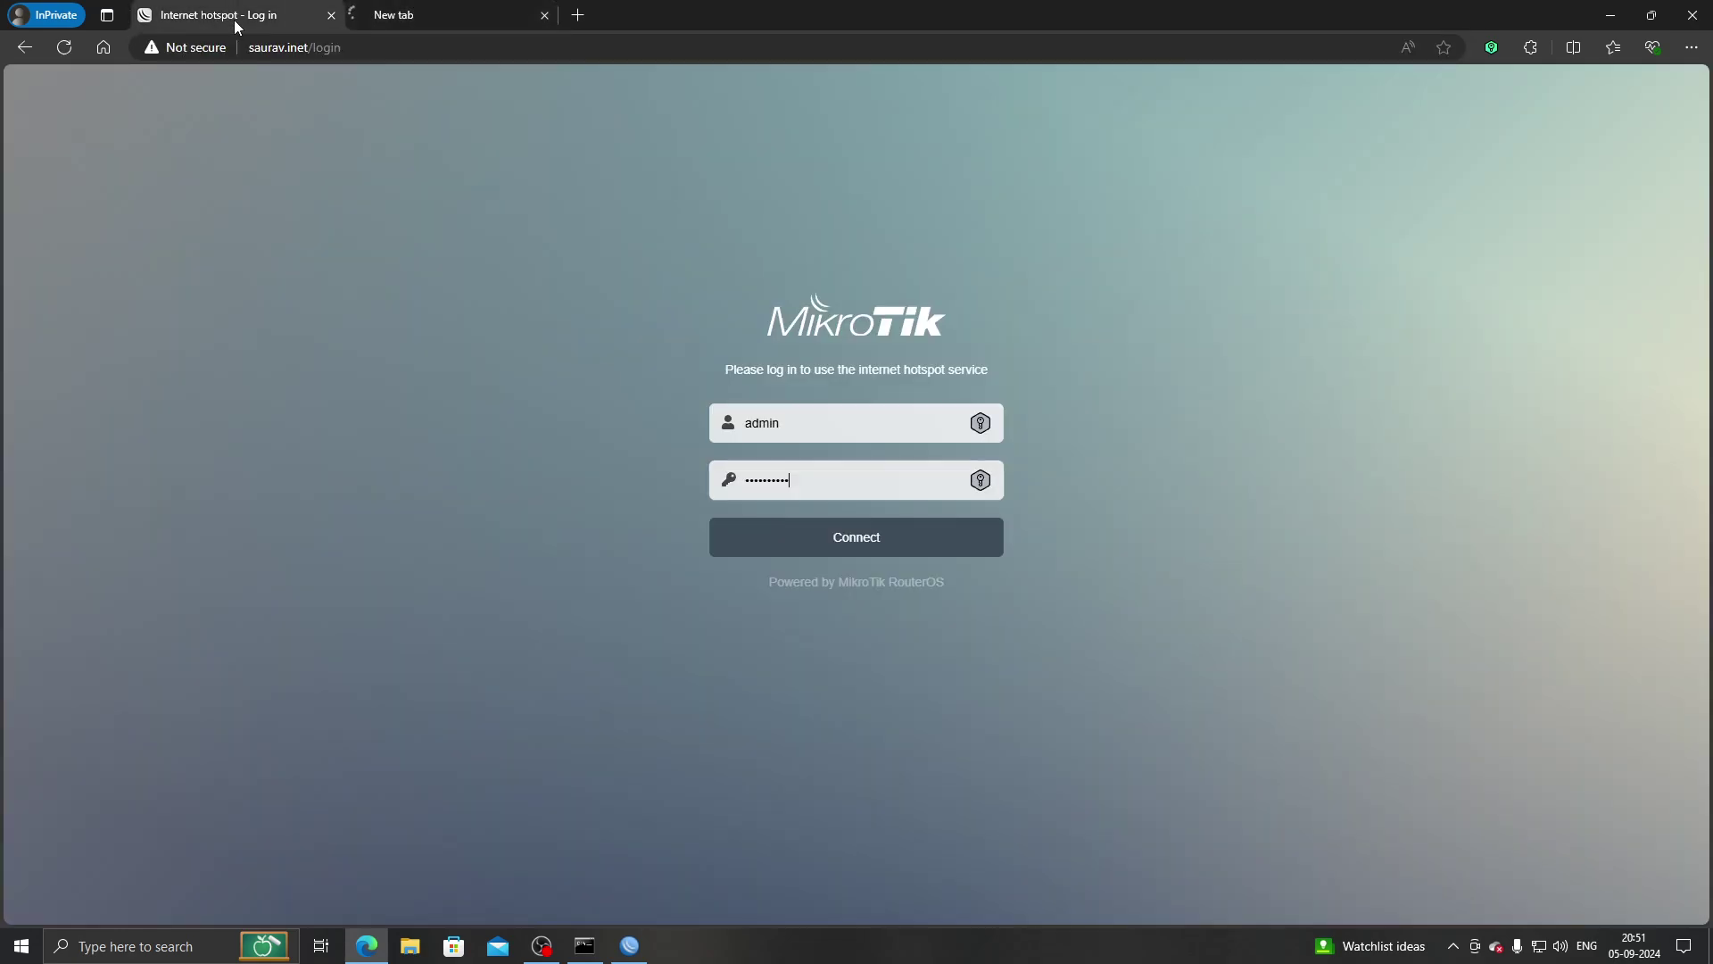
click(933, 536)
Check the Google tab, then return to the hotspot status page showing 192.168.10.254.
click(424, 11)
click(422, 49)
text(s)
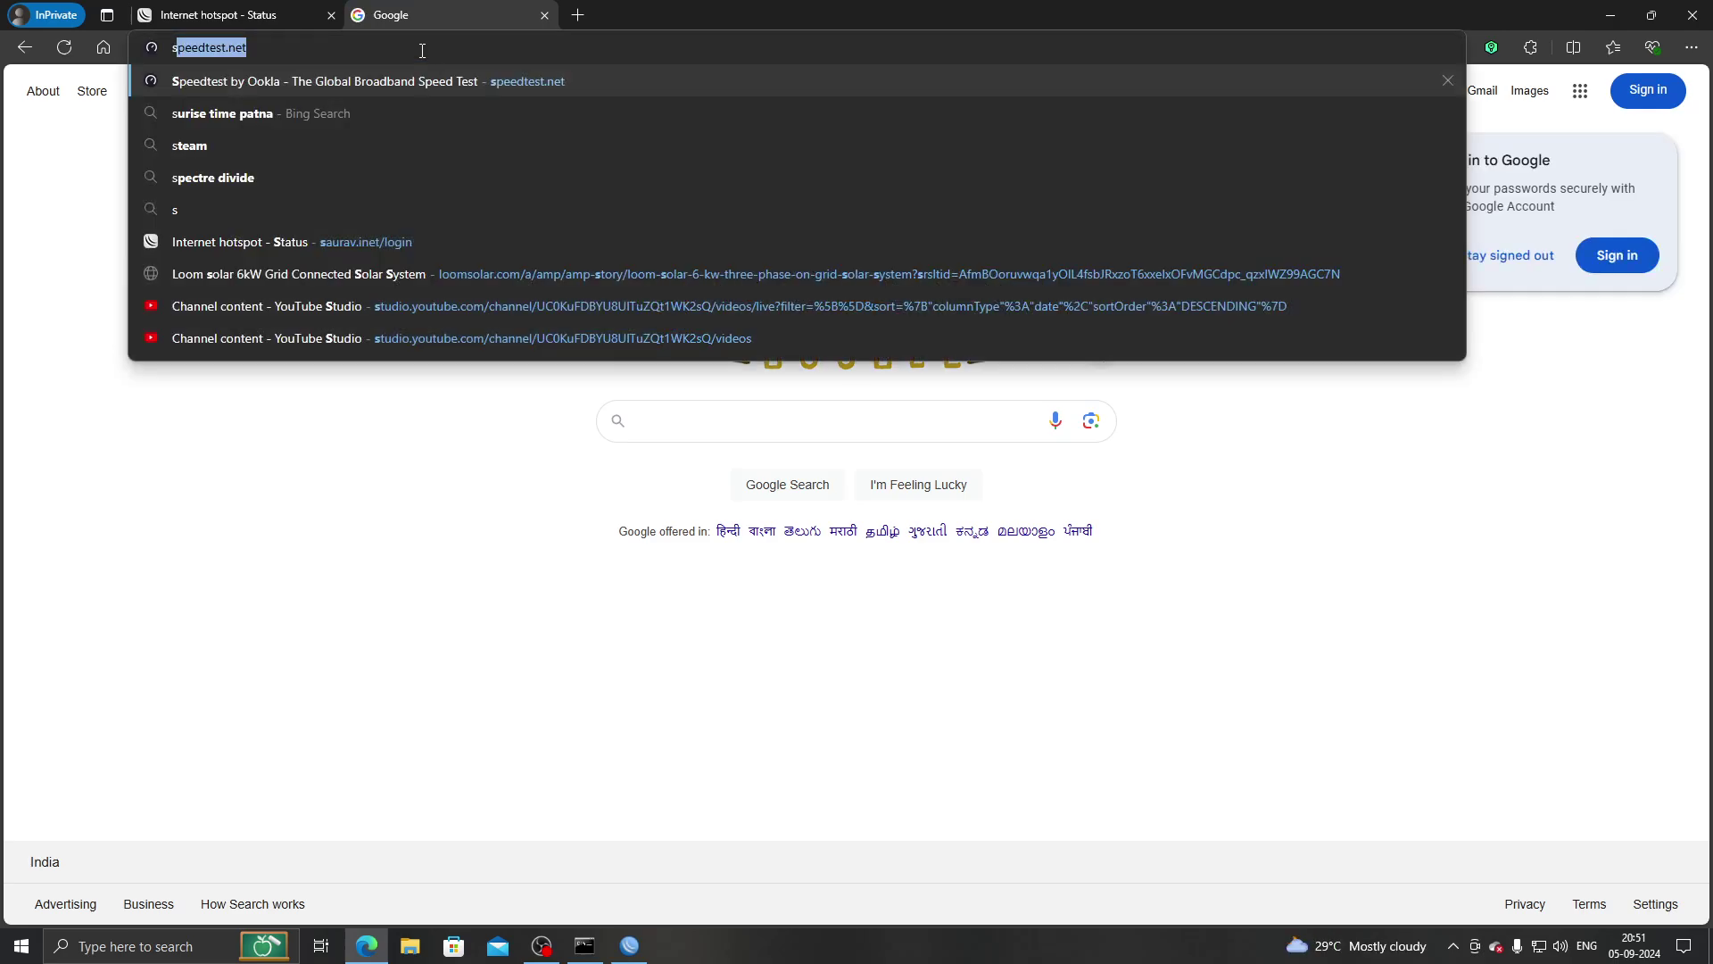
click(374, 471)
click(301, 21)
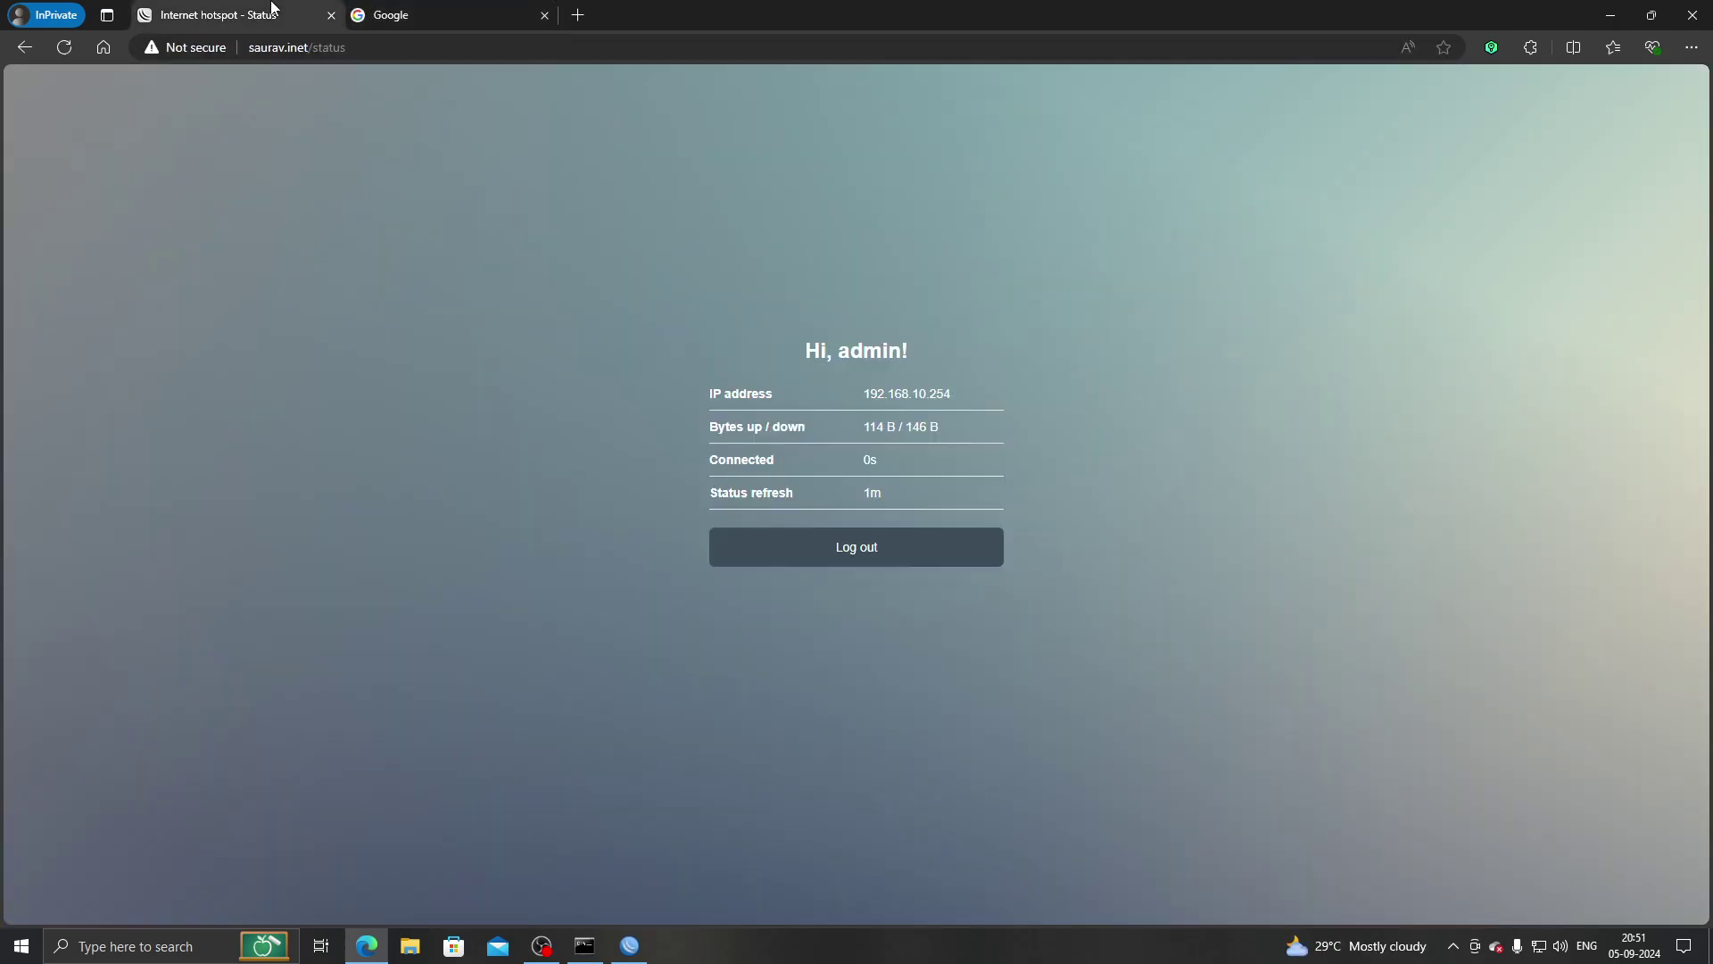